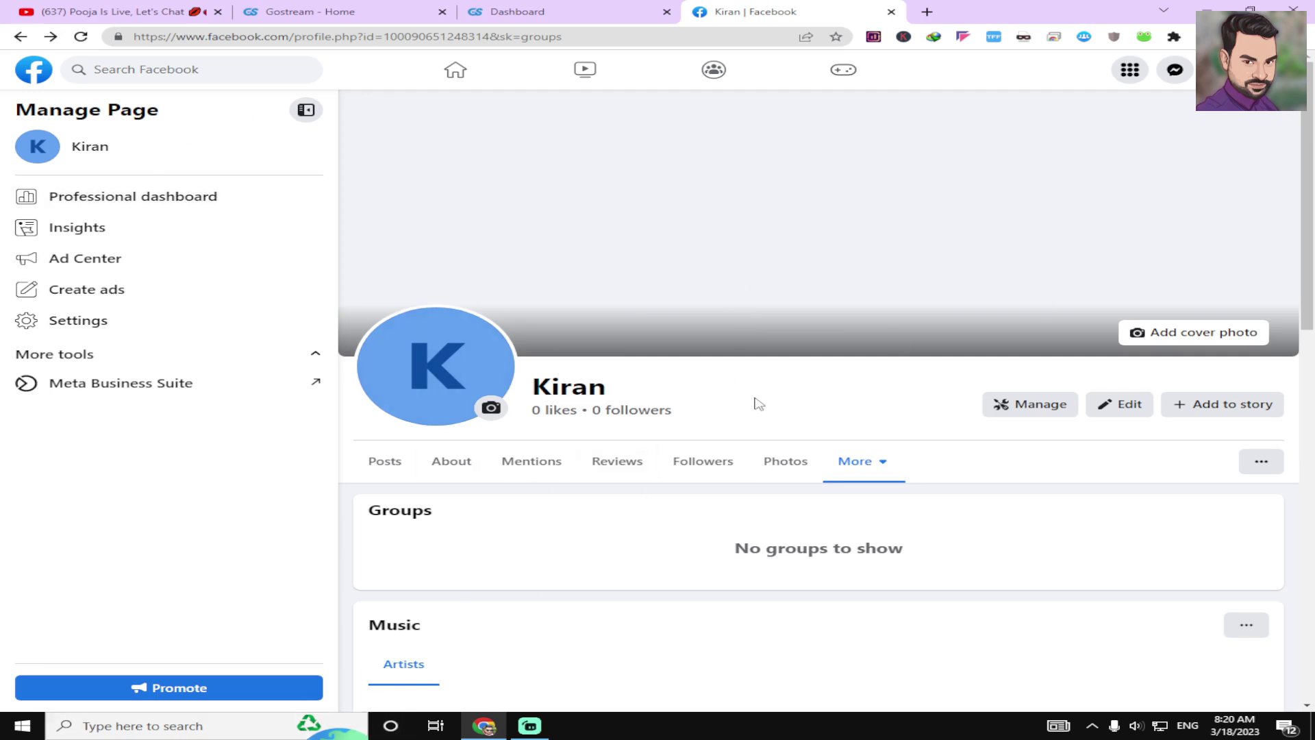
Start a new Facebook group from the page and name it with the page's name followed by "jee se dosti karoge".
{"action": "left_click", "coordinate": [1130, 70]}
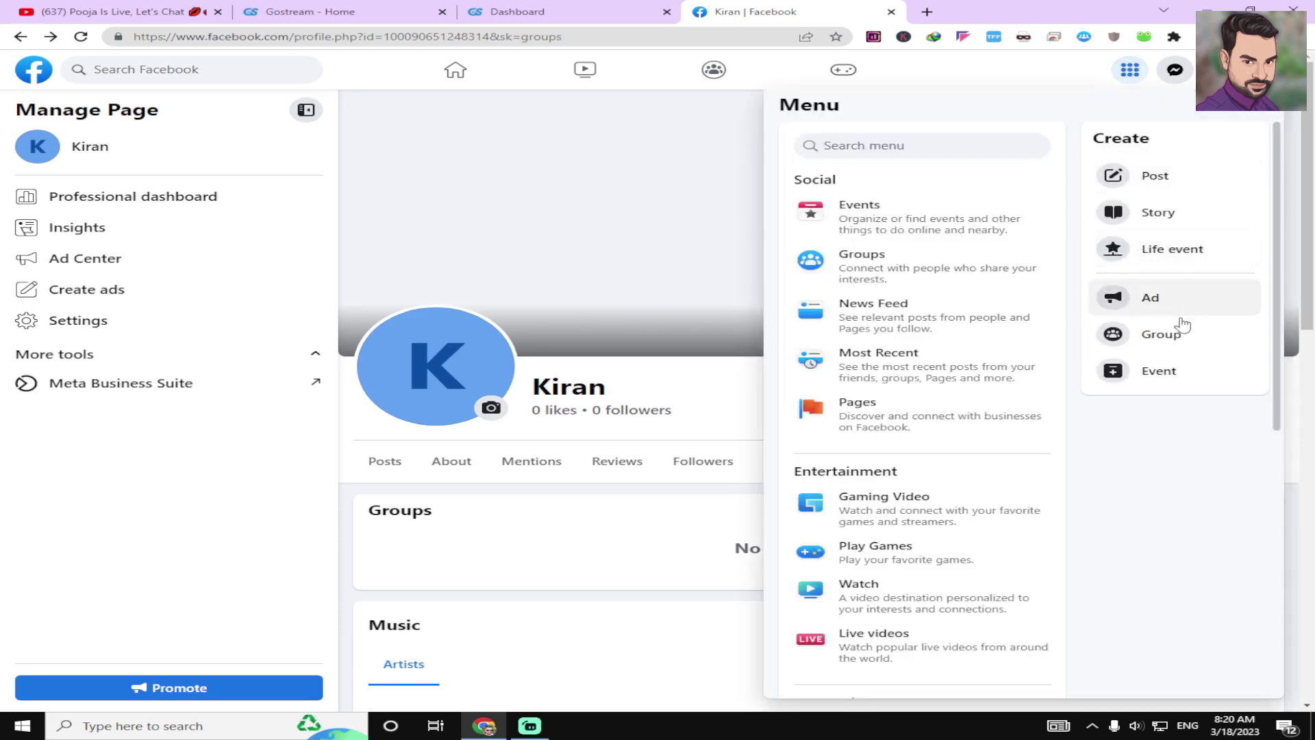
{"action": "left_click", "coordinate": [1177, 338]}
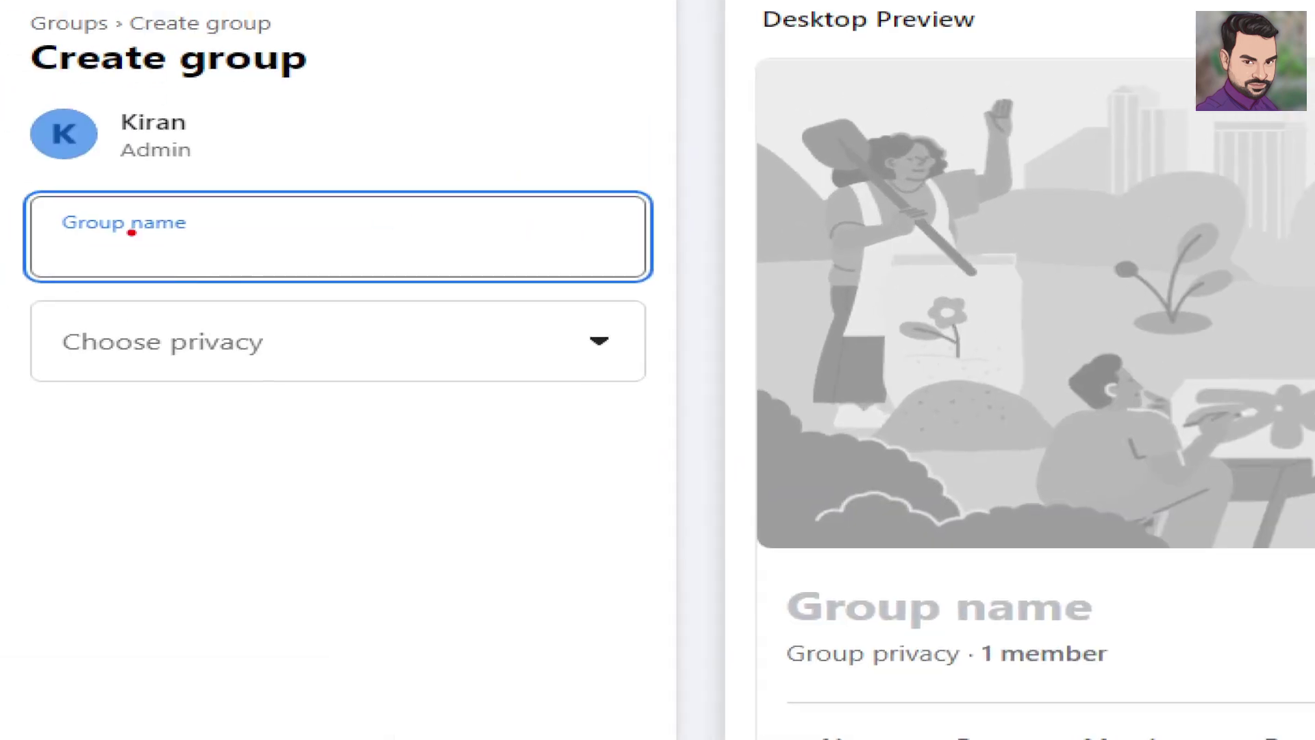
{"action": "left_click_drag", "start_coordinate": [131, 233], "coordinate": [485, 211]}
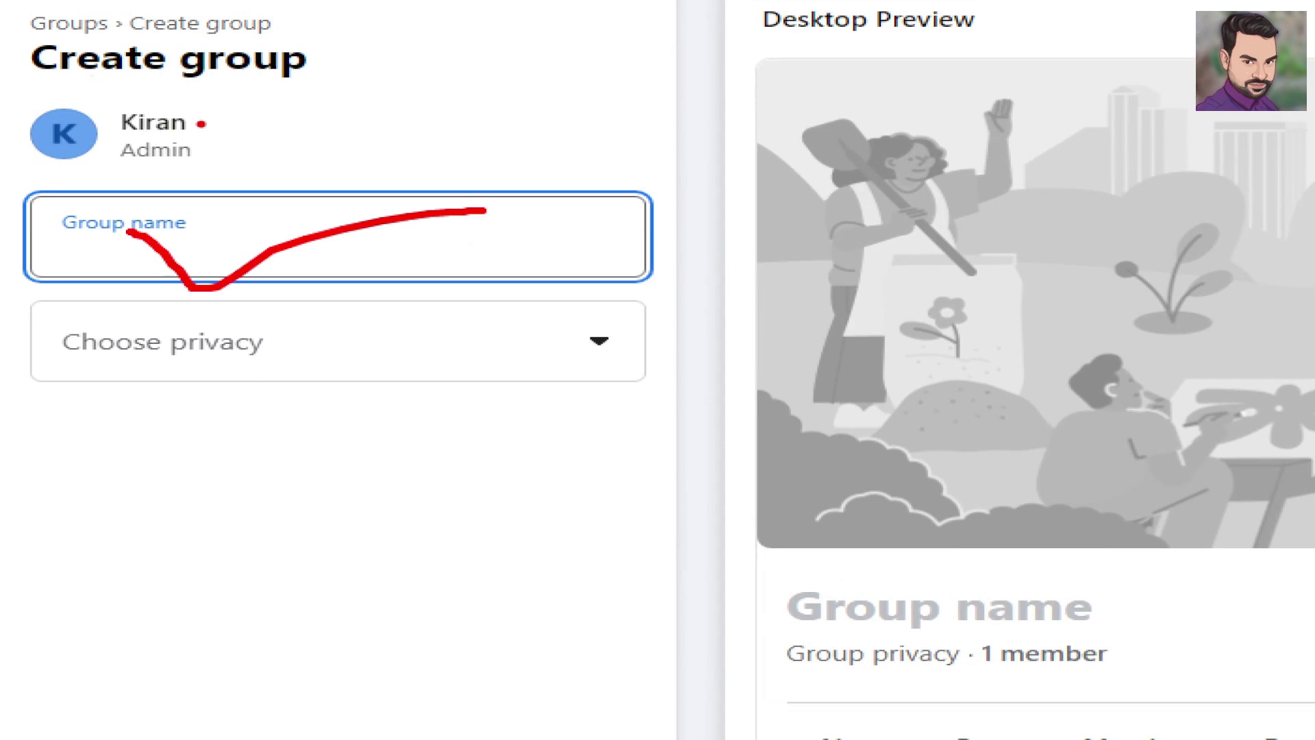
{"action": "left_click_drag", "start_coordinate": [201, 124], "coordinate": [555, 109]}
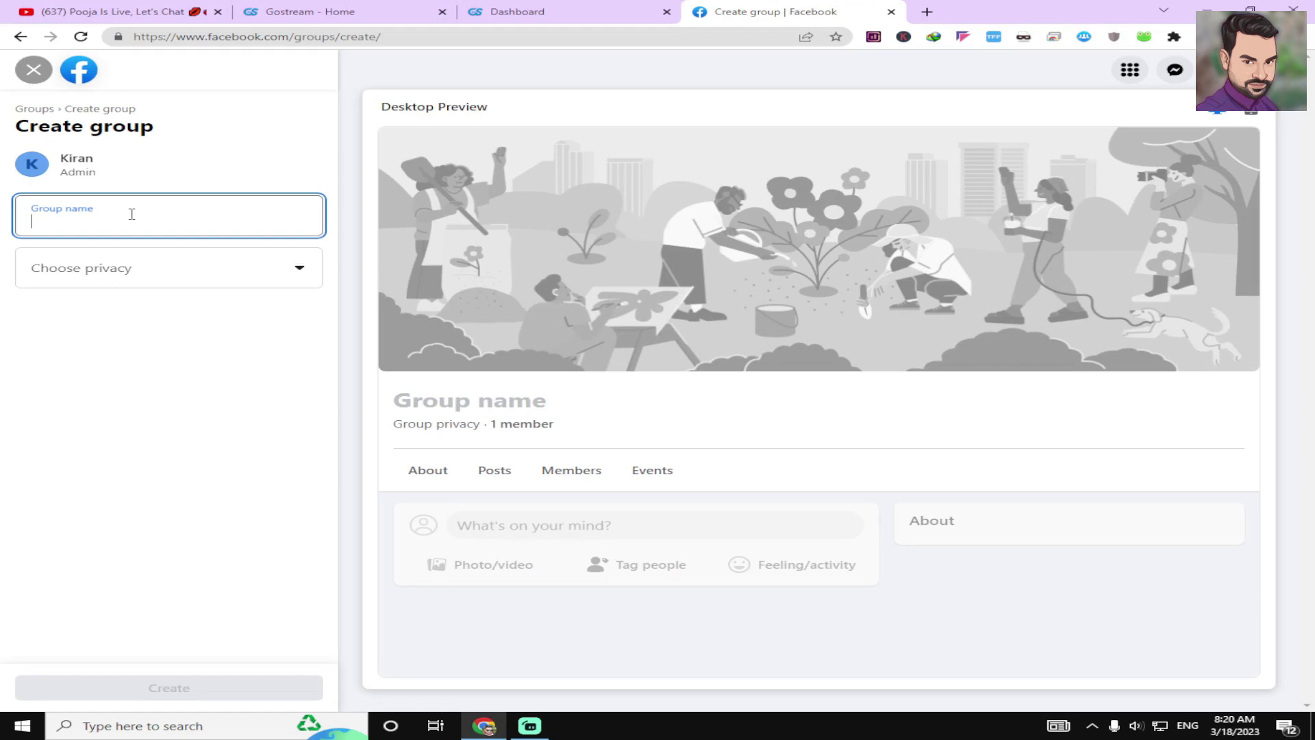
{"action": "type", "text": "Ki"}
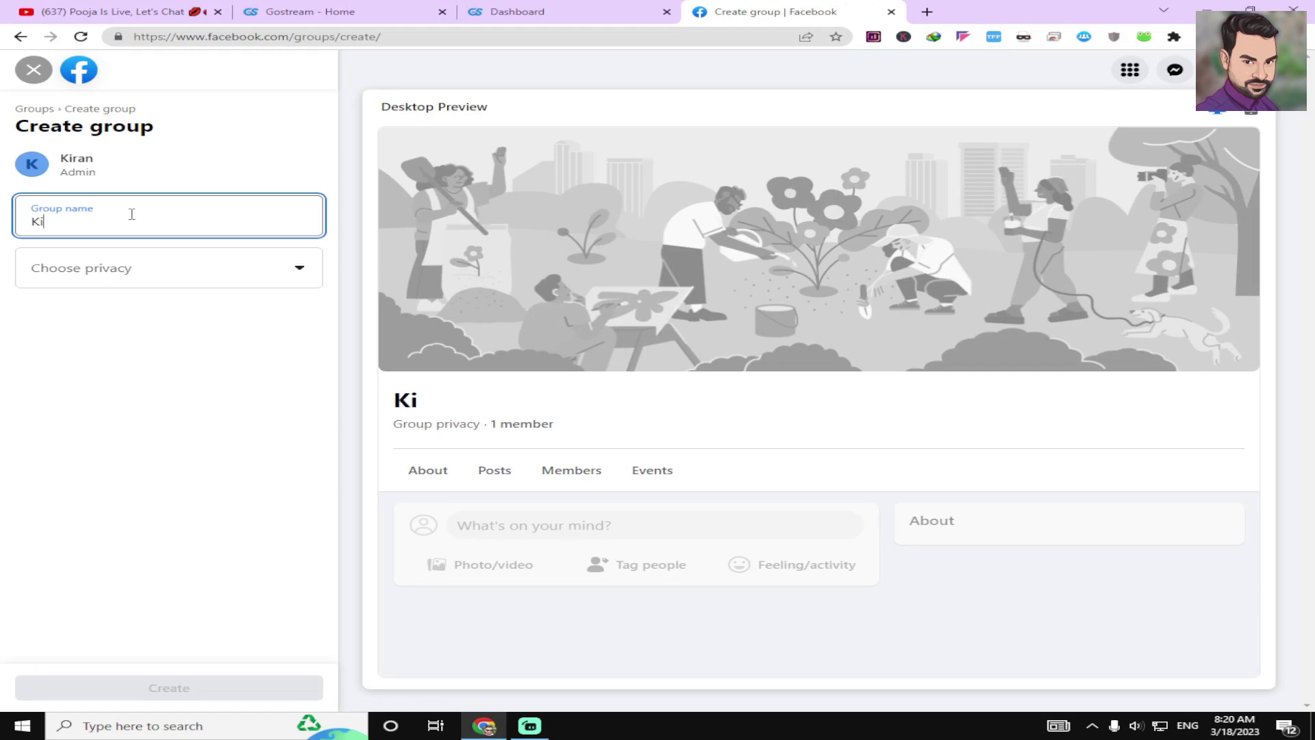
{"action": "type", "text": "ran jee"}
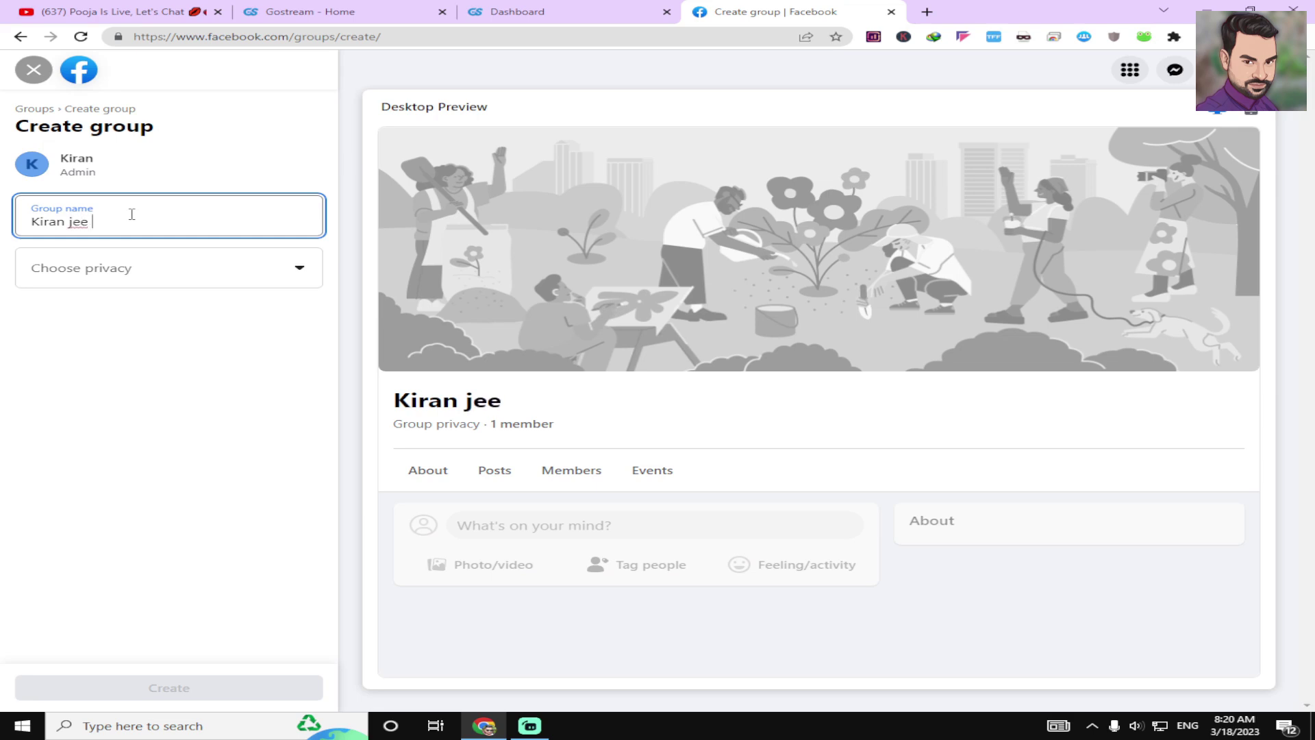
{"action": "type", "text": " se dosti karoge"}
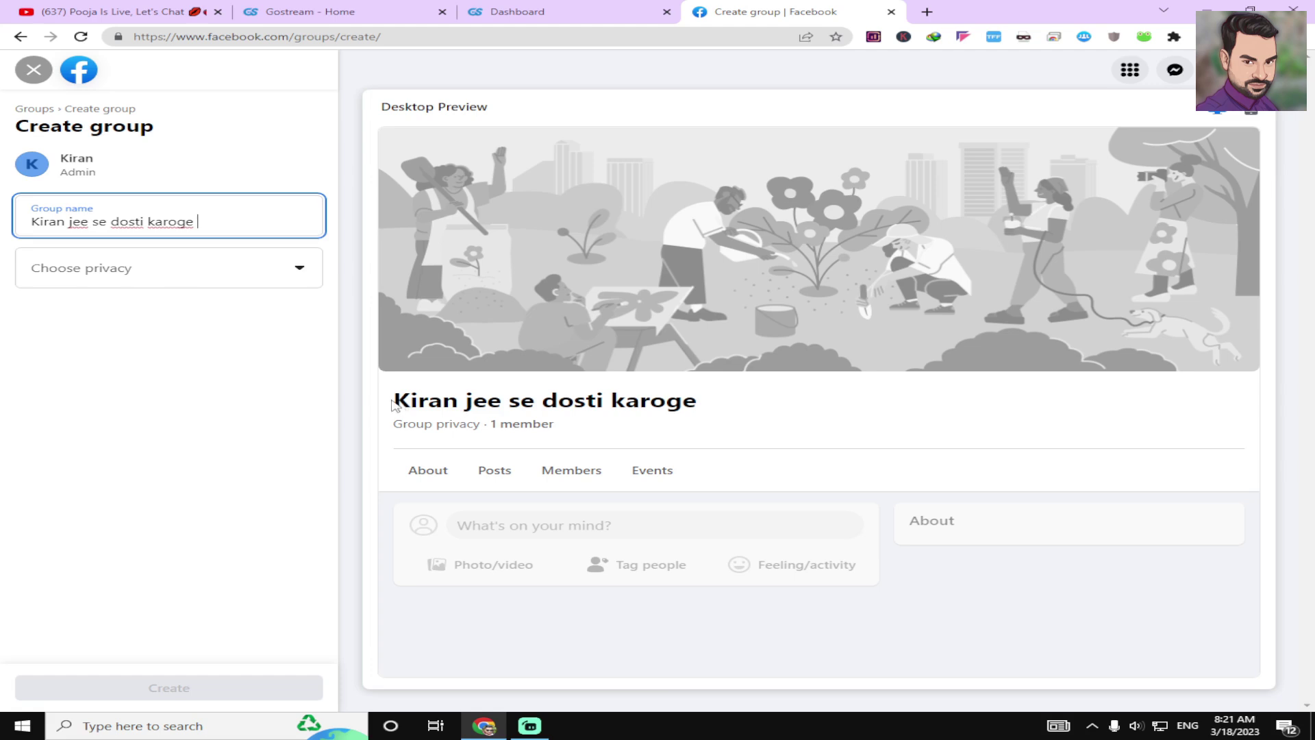
{"action": "left_click", "coordinate": [421, 403]}
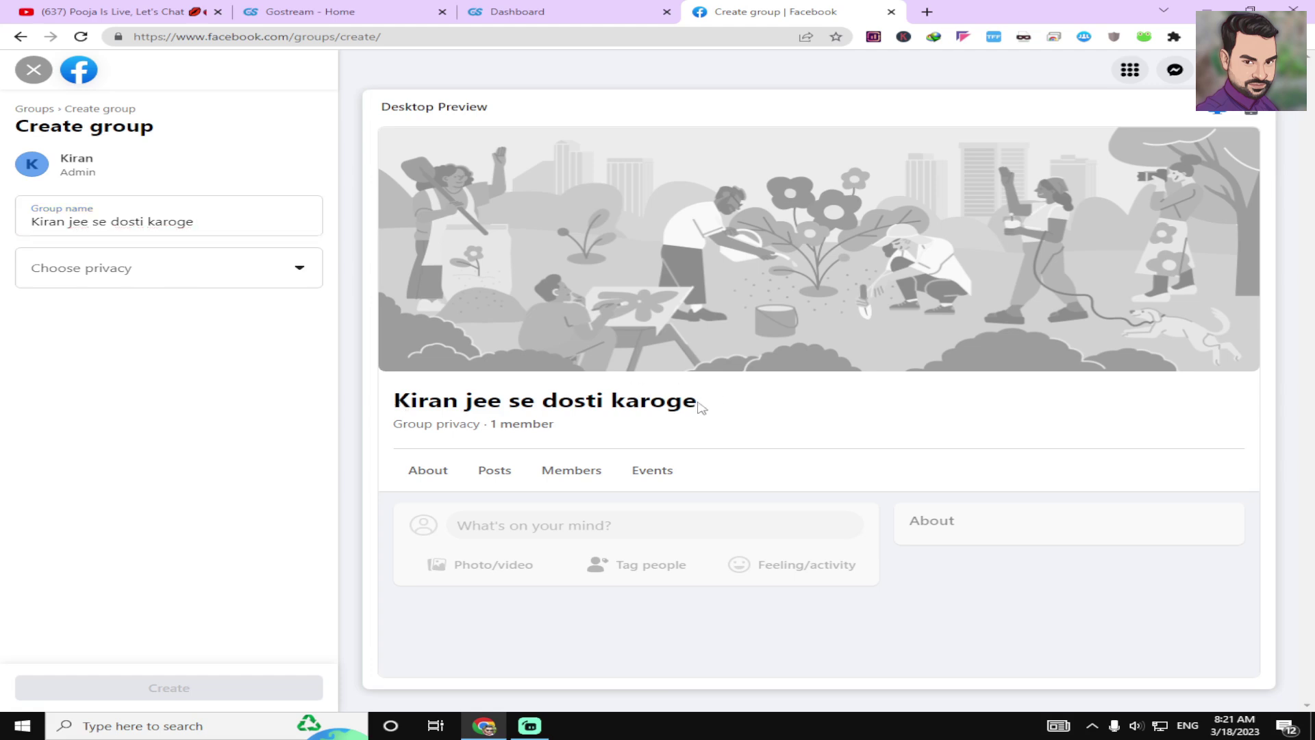
Set the new group's privacy to Public and create the group.
{"action": "left_click", "coordinate": [221, 274]}
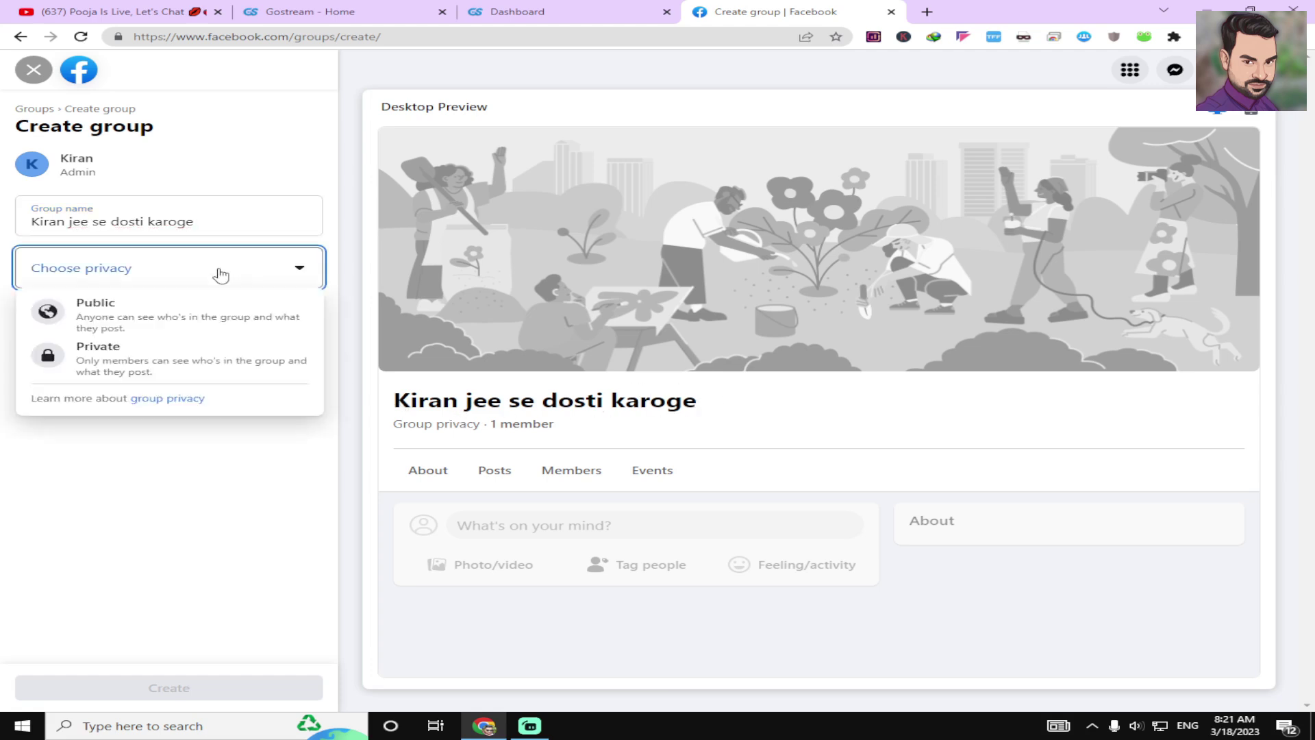
{"action": "left_click", "coordinate": [175, 305]}
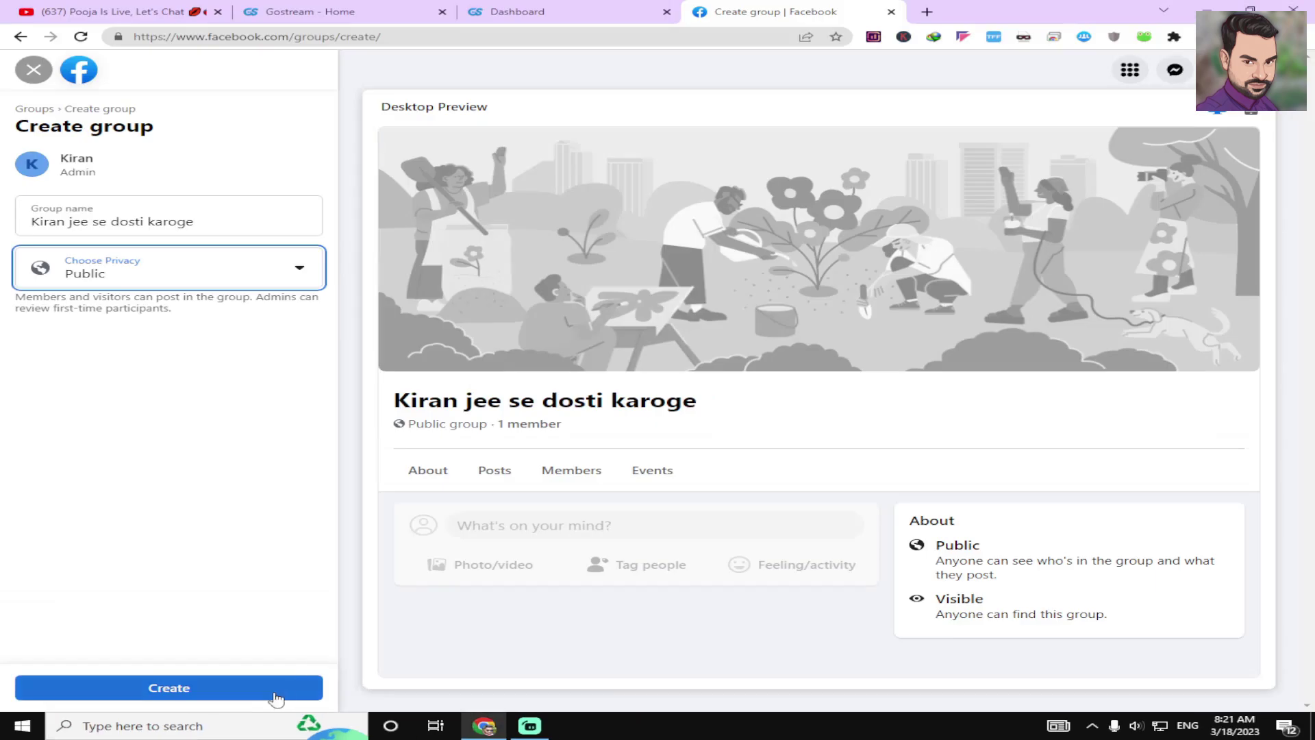
{"action": "left_click", "coordinate": [299, 680]}
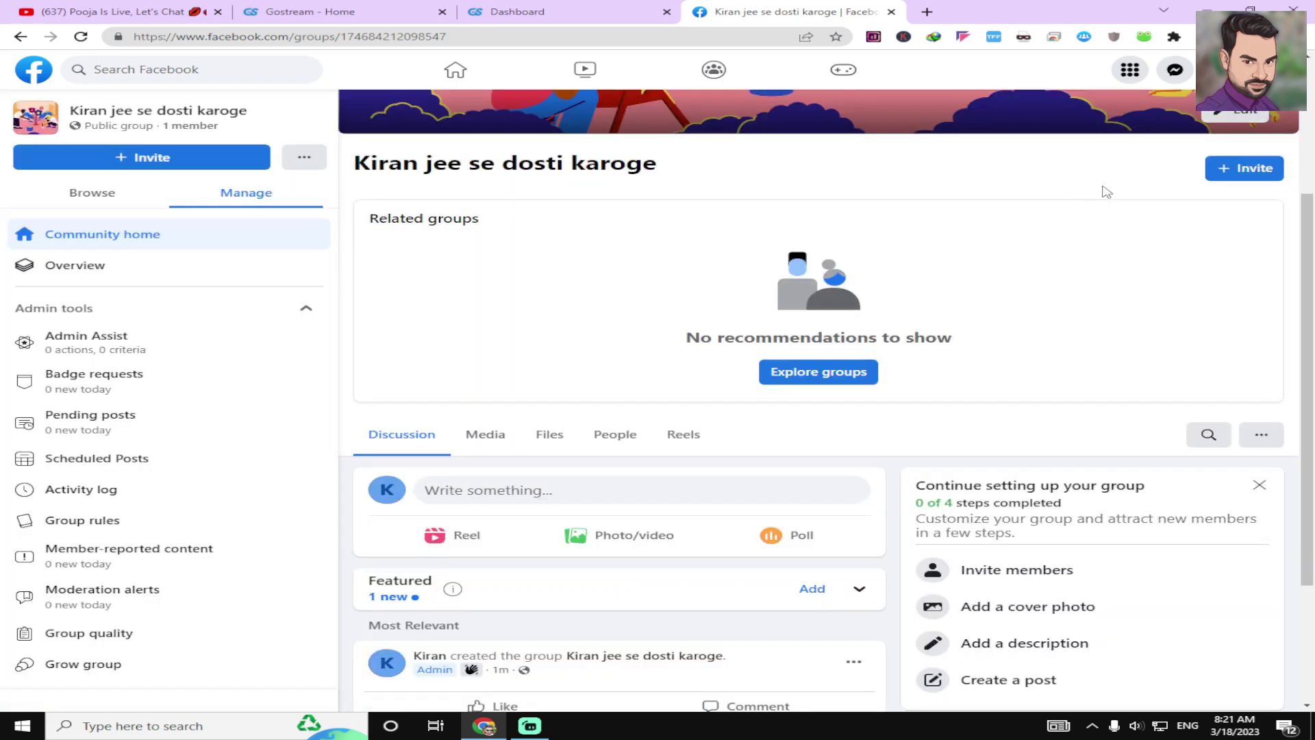
Look over the new group's home page and return to the Facebook page's profile.
{"action": "scroll", "coordinate": [606, 260], "scroll_direction": "up", "scroll_amount": 4}
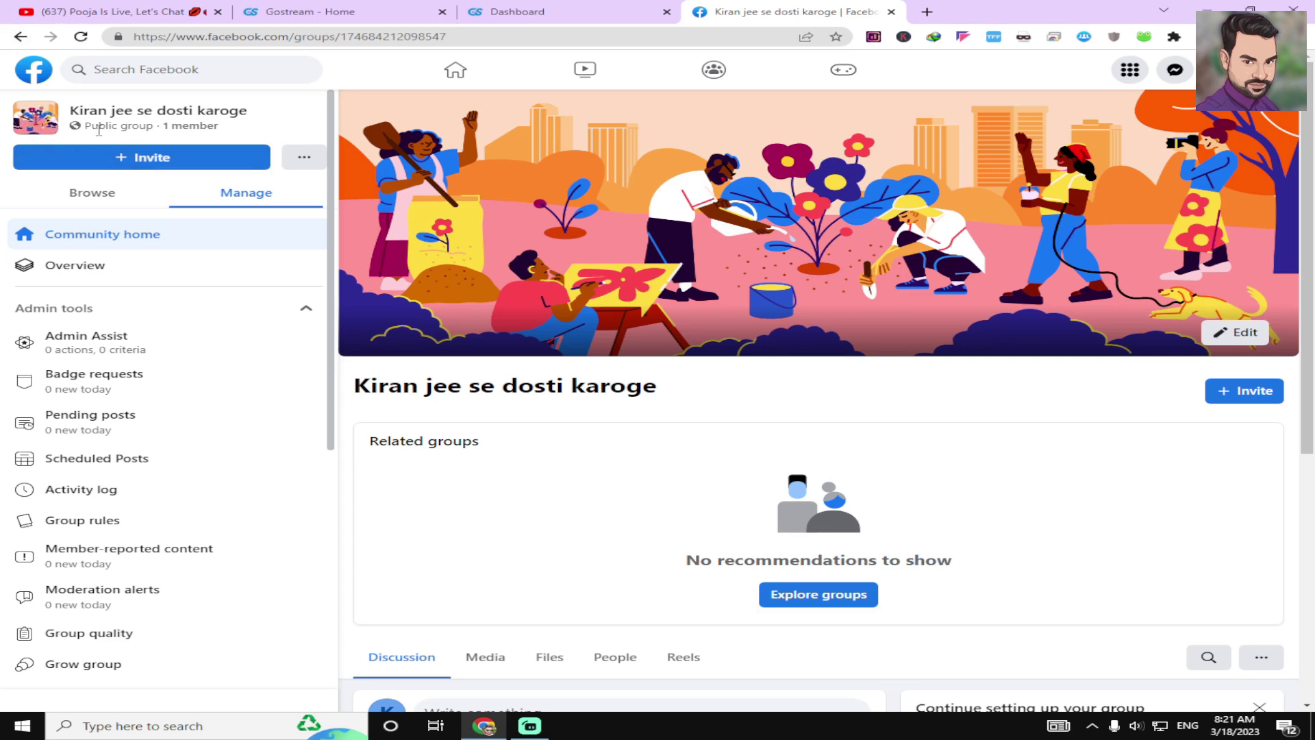
{"action": "left_click", "coordinate": [20, 37]}
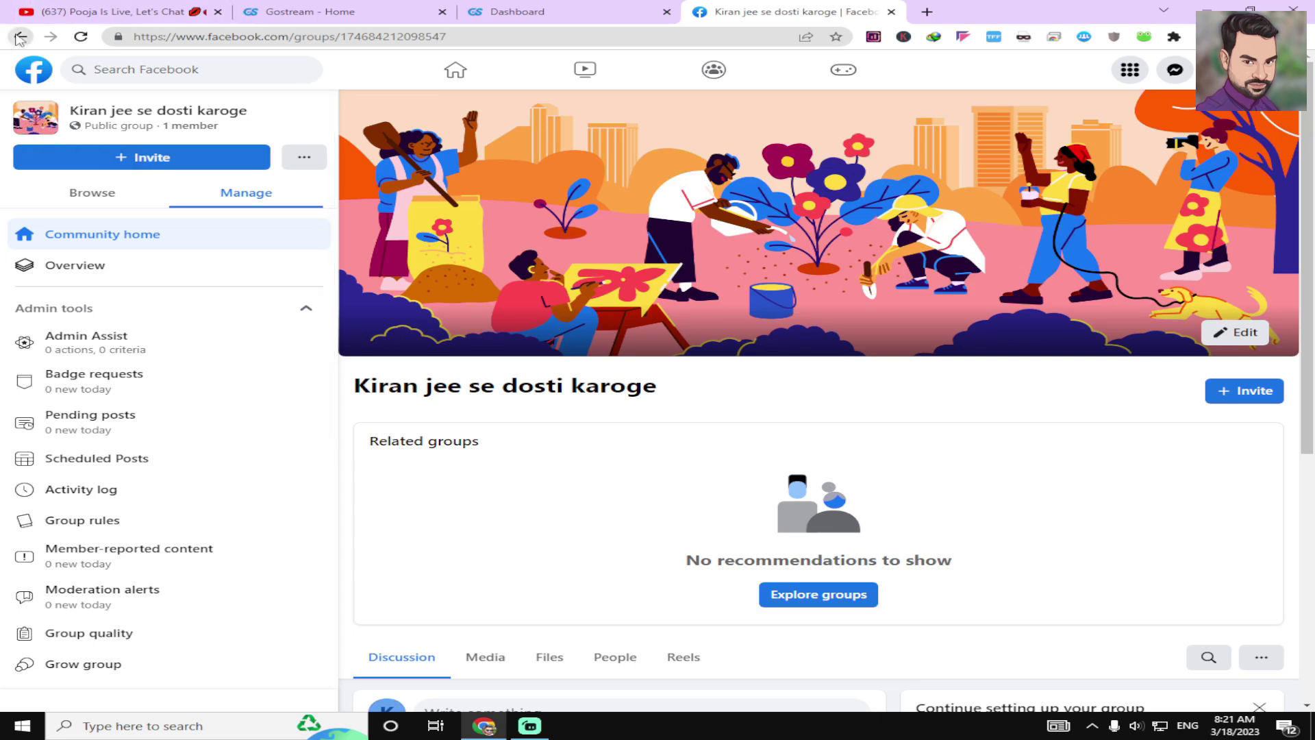
{"action": "scroll", "coordinate": [749, 233], "scroll_direction": "up", "scroll_amount": 3}
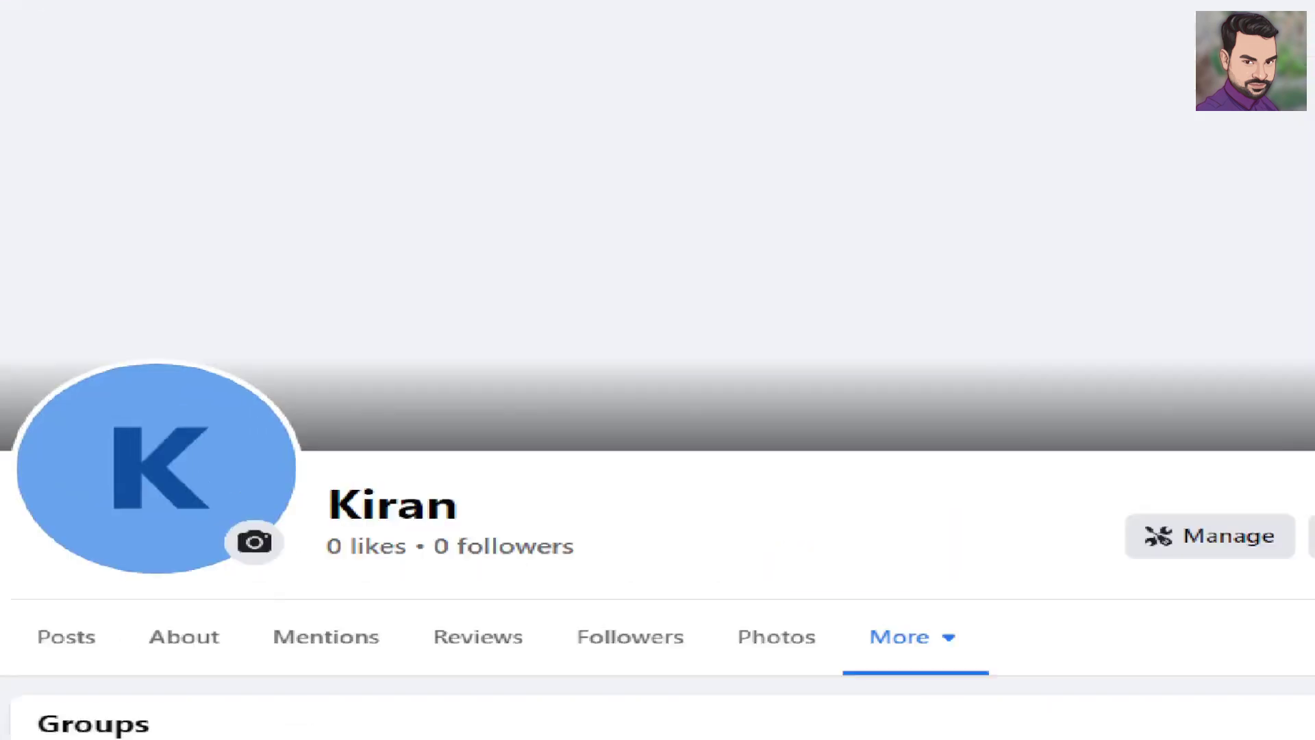
{"action": "mouse_move", "coordinate": [363, 50]}
{"action": "left_mouse_down"}
{"action": "mouse_move", "coordinate": [358, 94]}
{"action": "mouse_move", "coordinate": [467, 77]}
{"action": "left_mouse_up"}
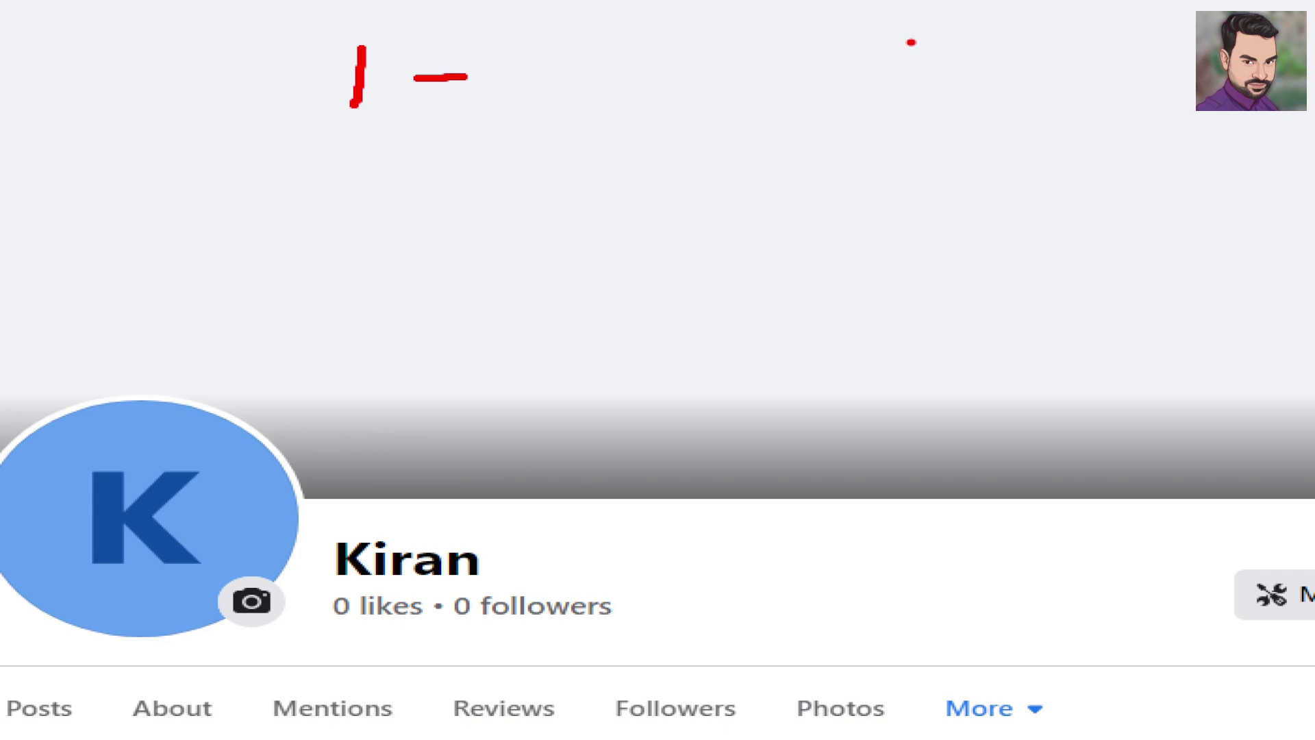
{"action": "left_click_drag", "start_coordinate": [909, 33], "coordinate": [902, 70]}
{"action": "left_click_drag", "start_coordinate": [911, 46], "coordinate": [922, 44]}
{"action": "mouse_move", "coordinate": [924, 32]}
{"action": "left_mouse_down"}
{"action": "mouse_move", "coordinate": [955, 45]}
{"action": "mouse_move", "coordinate": [994, 34]}
{"action": "mouse_move", "coordinate": [994, 62]}
{"action": "mouse_move", "coordinate": [1042, 60]}
{"action": "mouse_move", "coordinate": [1048, 43]}
{"action": "left_mouse_up"}
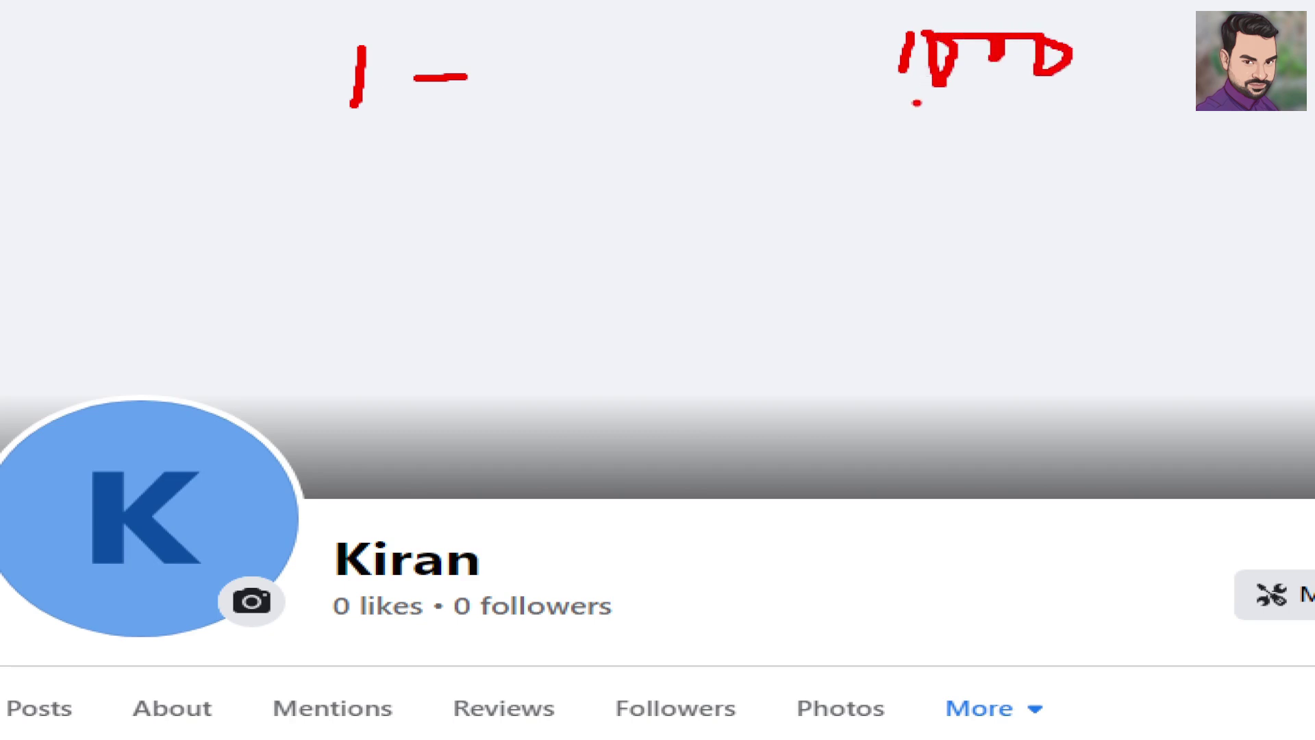
{"action": "left_click_drag", "start_coordinate": [1099, 36], "coordinate": [1241, 9]}
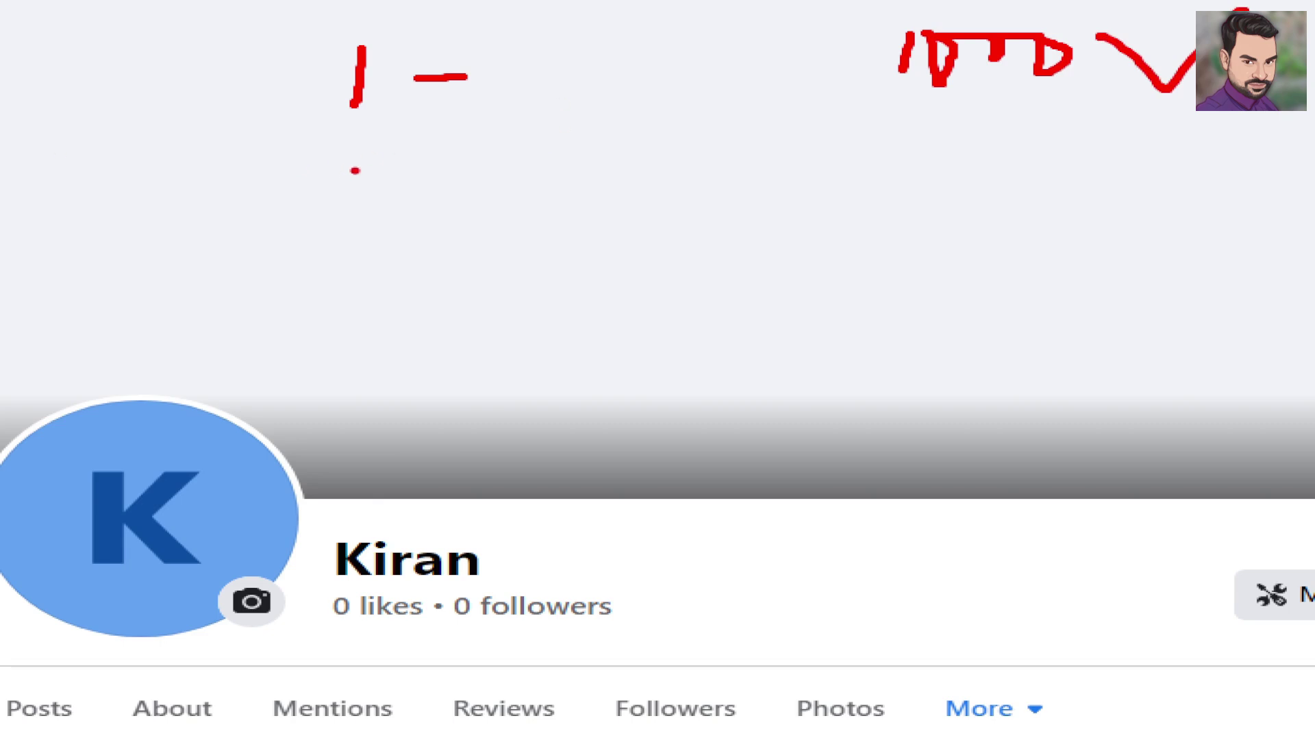
{"action": "mouse_move", "coordinate": [354, 171]}
{"action": "left_mouse_down"}
{"action": "mouse_move", "coordinate": [357, 142]}
{"action": "mouse_move", "coordinate": [335, 214]}
{"action": "mouse_move", "coordinate": [395, 217]}
{"action": "left_mouse_up"}
{"action": "mouse_move", "coordinate": [425, 186]}
{"action": "left_mouse_down"}
{"action": "mouse_move", "coordinate": [495, 185]}
{"action": "mouse_move", "coordinate": [547, 162]}
{"action": "mouse_move", "coordinate": [586, 199]}
{"action": "mouse_move", "coordinate": [634, 205]}
{"action": "mouse_move", "coordinate": [662, 142]}
{"action": "mouse_move", "coordinate": [651, 222]}
{"action": "left_mouse_up"}
{"action": "left_click", "coordinate": [507, 184]}
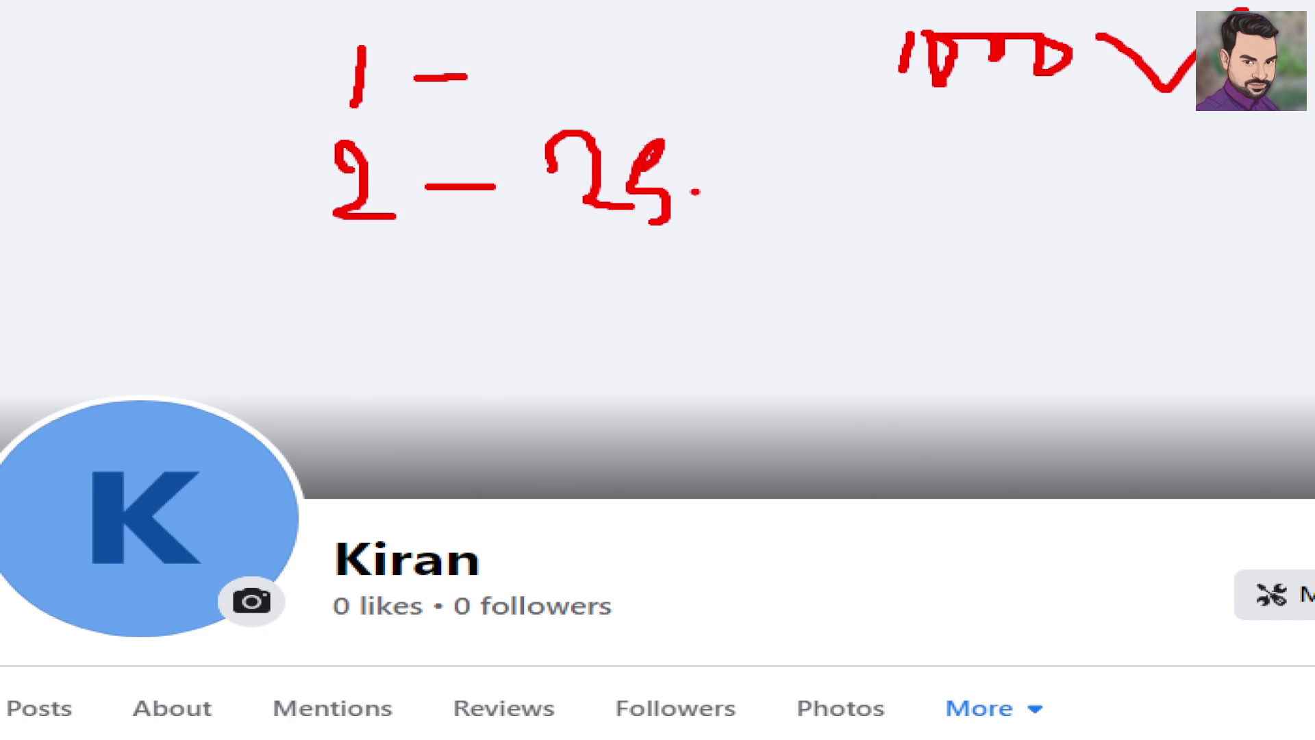
{"action": "mouse_move", "coordinate": [710, 186]}
{"action": "left_mouse_down"}
{"action": "mouse_move", "coordinate": [718, 217]}
{"action": "mouse_move", "coordinate": [815, 155]}
{"action": "mouse_move", "coordinate": [921, 202]}
{"action": "left_mouse_up"}
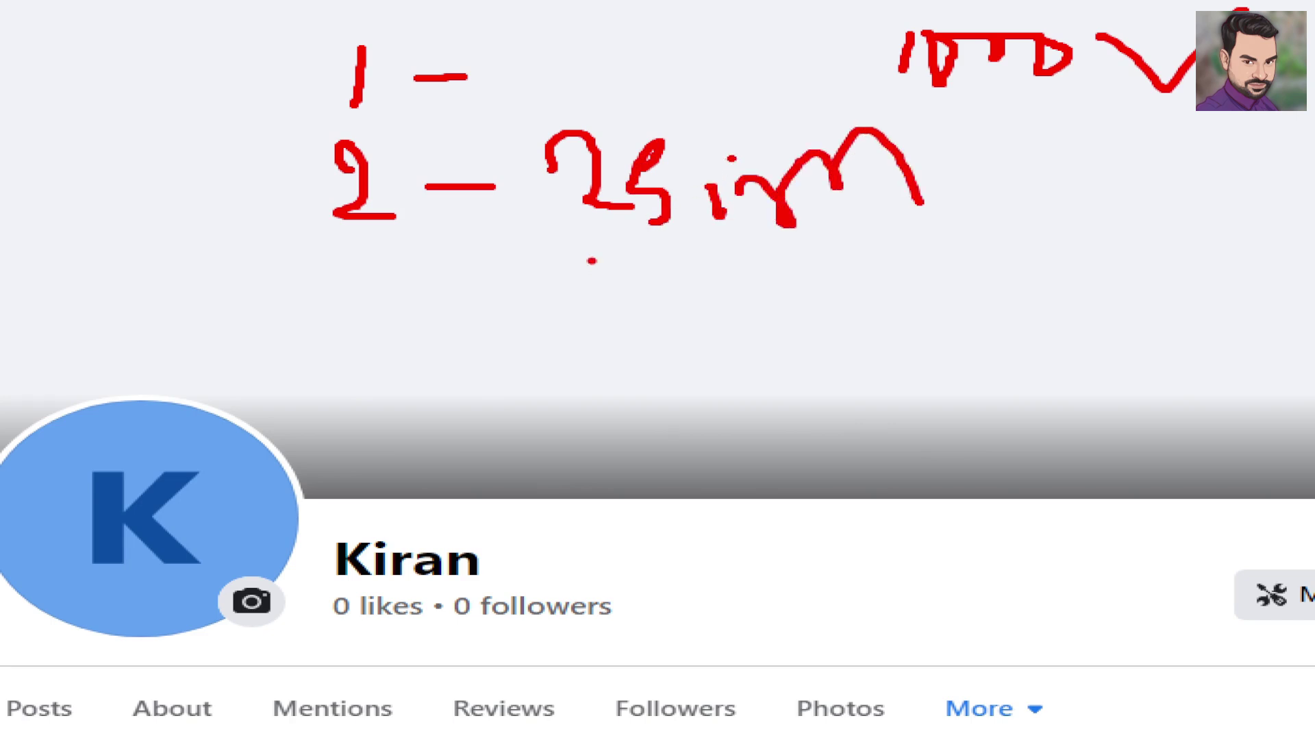
{"action": "key", "text": "Escape"}
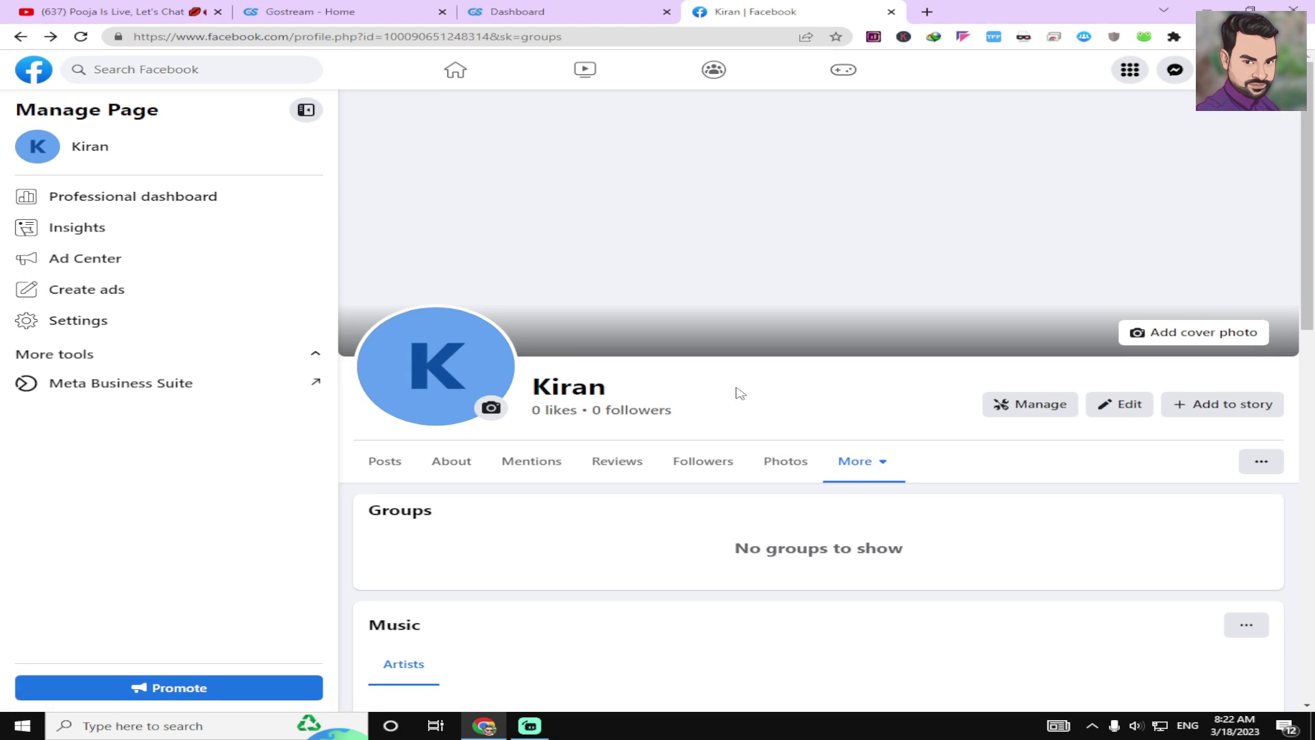
Switch to the GoStream dashboard and check the available interface languages without changing the current one.
{"action": "left_click", "coordinate": [382, 9]}
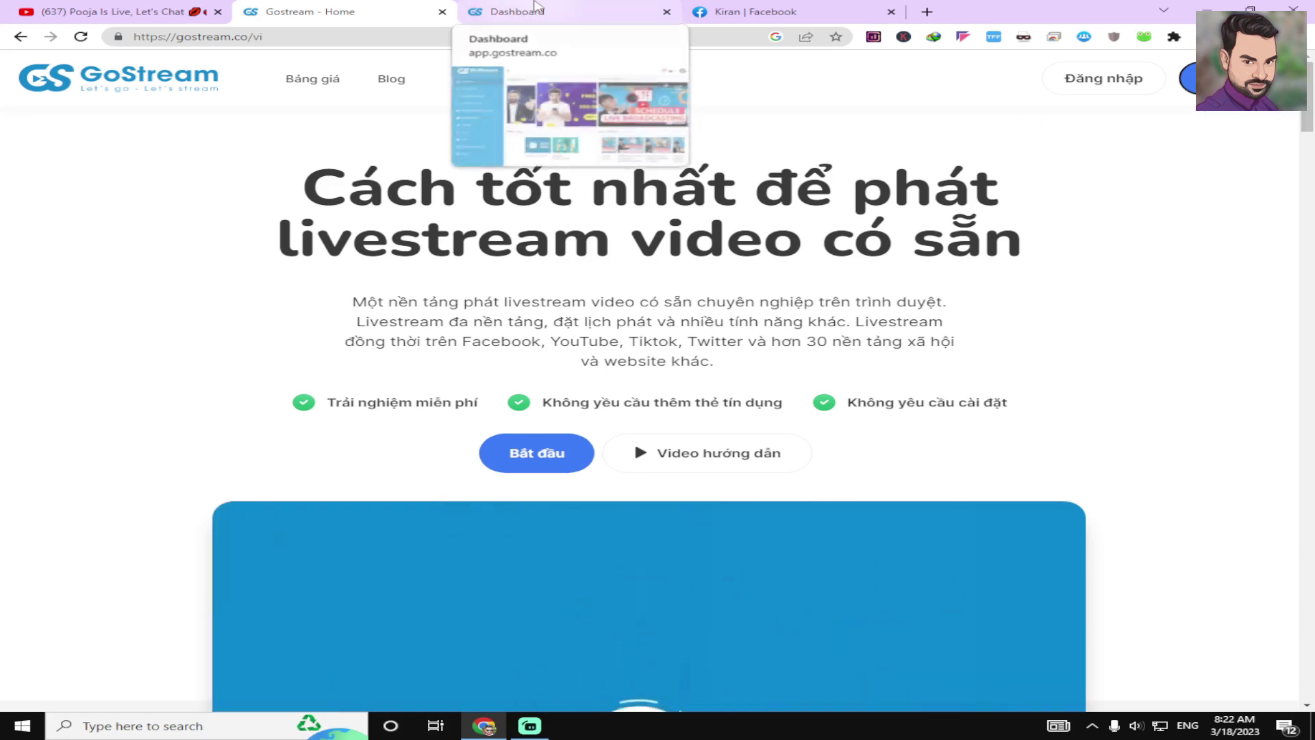
{"action": "left_click", "coordinate": [535, 6]}
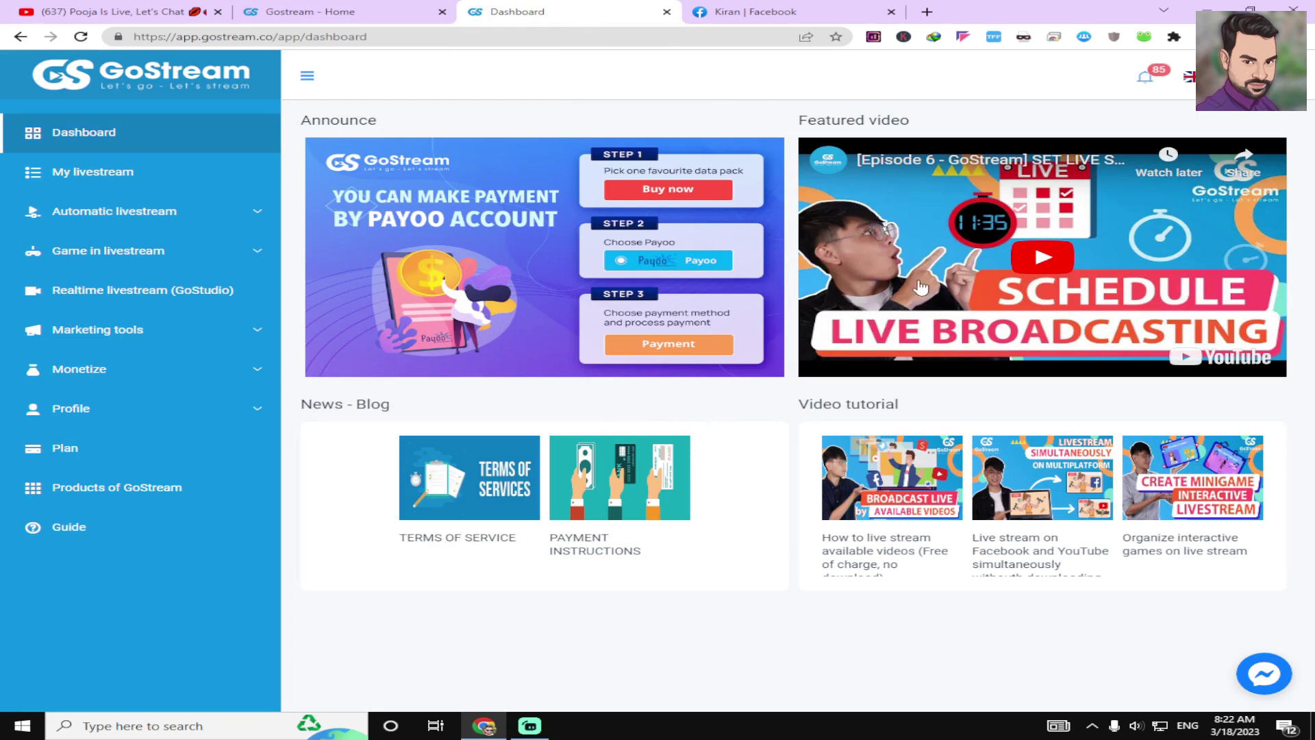
{"action": "left_click", "coordinate": [1191, 81]}
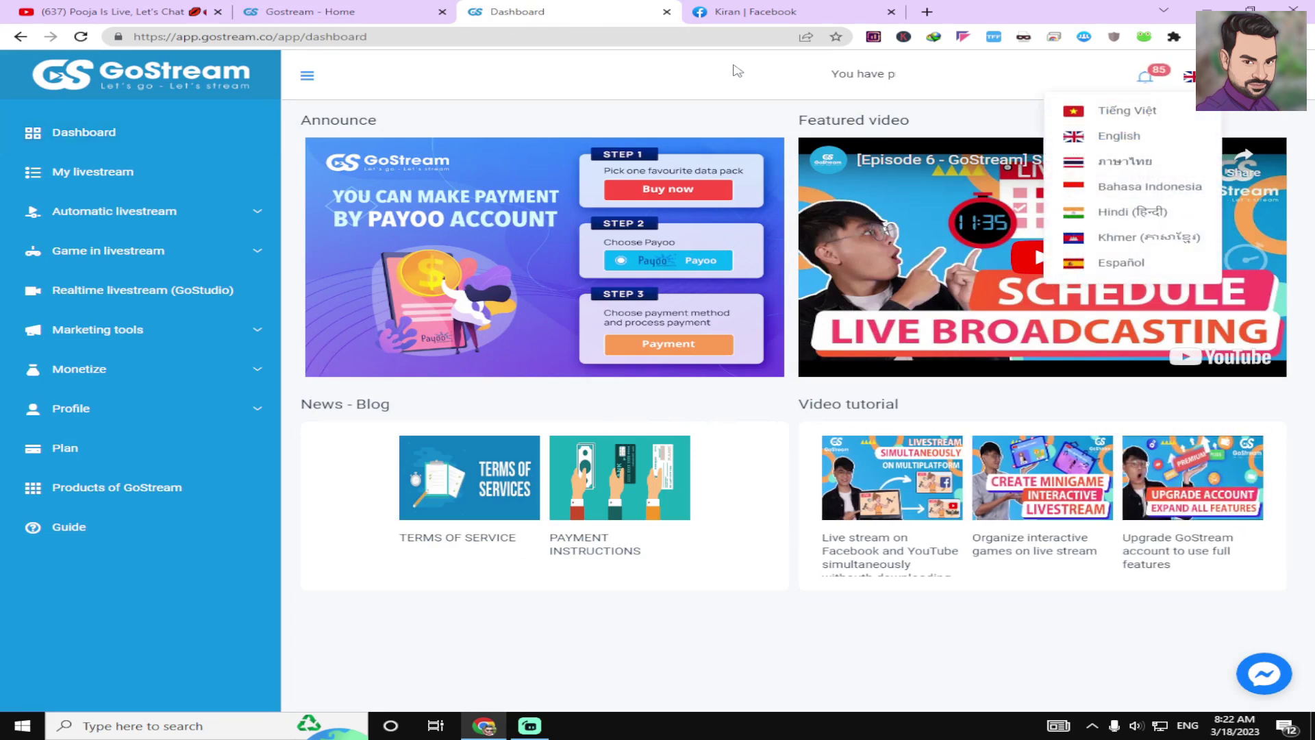
{"action": "left_click", "coordinate": [730, 109]}
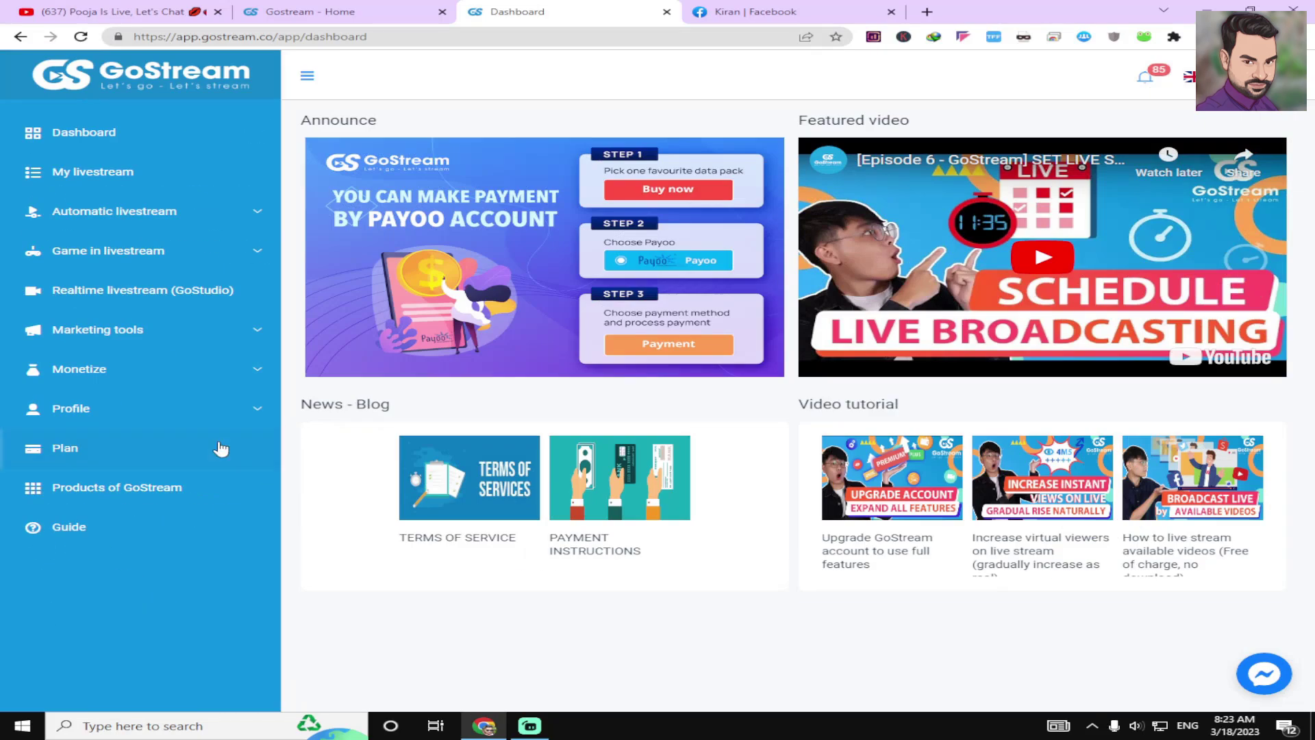
Open the Plan page and examine the BASIC plan's price, daily lives, destinations, simultaneous lives, stream duration and resolution.
{"action": "left_click", "coordinate": [288, 473]}
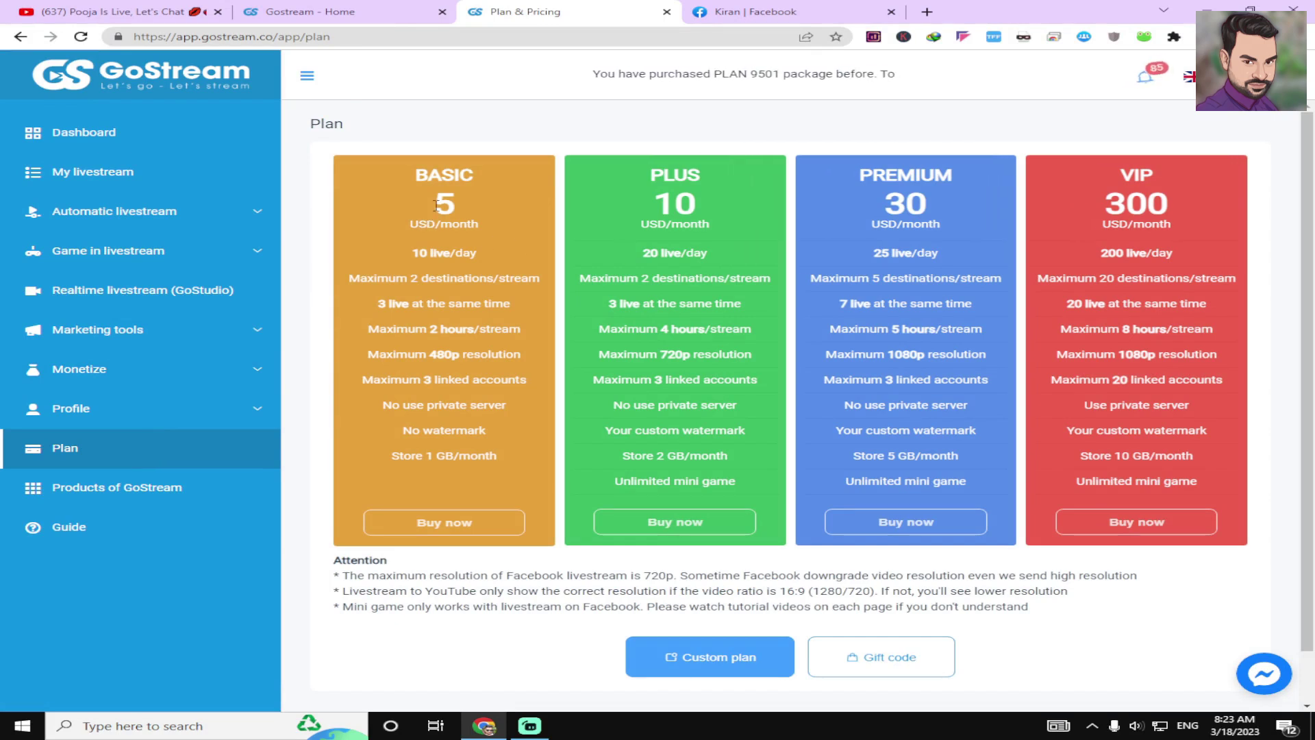
{"action": "left_click_drag", "start_coordinate": [437, 205], "coordinate": [470, 213]}
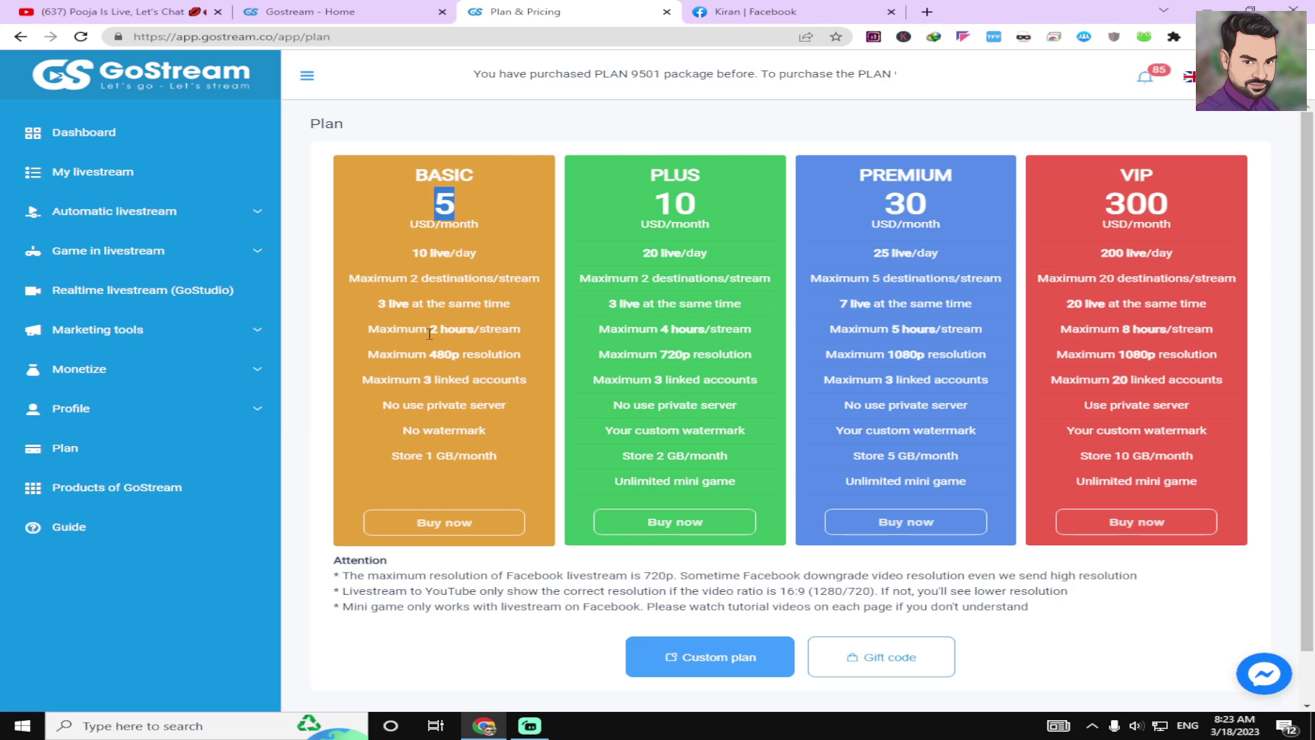
{"action": "left_click_drag", "start_coordinate": [433, 332], "coordinate": [507, 333]}
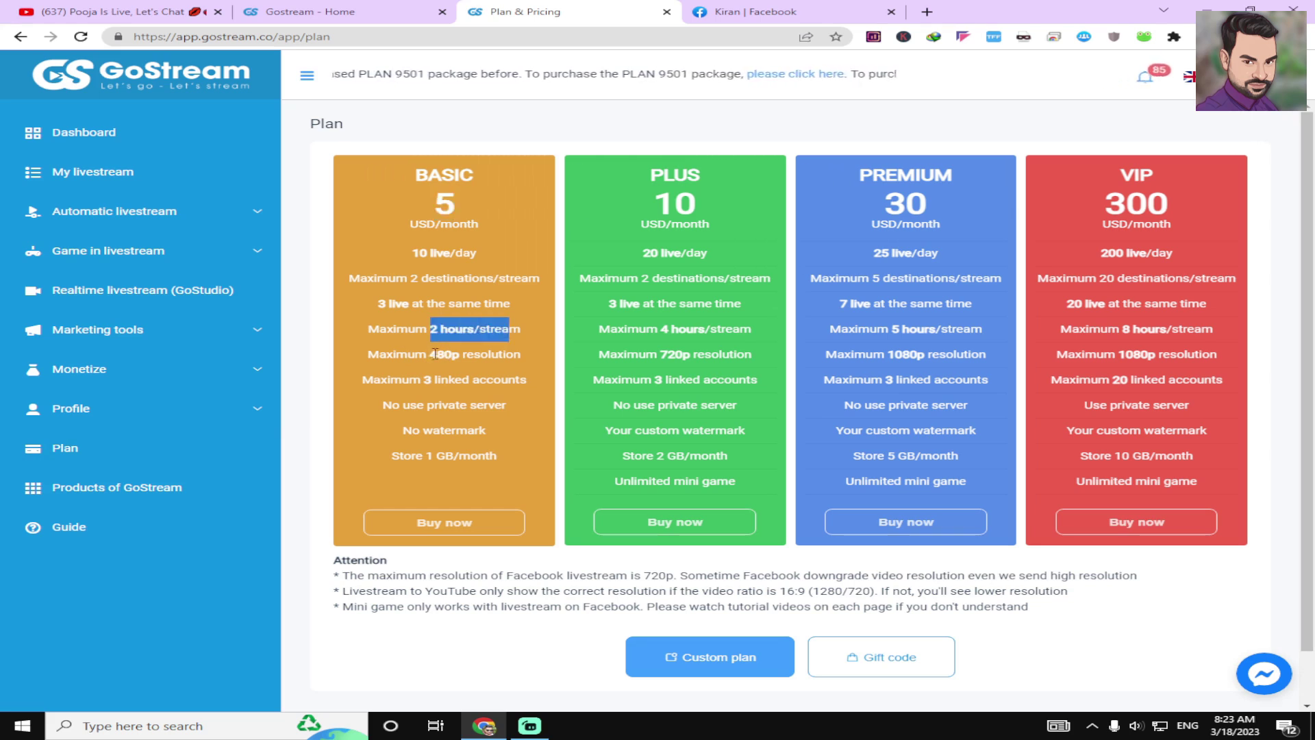
{"action": "left_click_drag", "start_coordinate": [434, 354], "coordinate": [505, 354]}
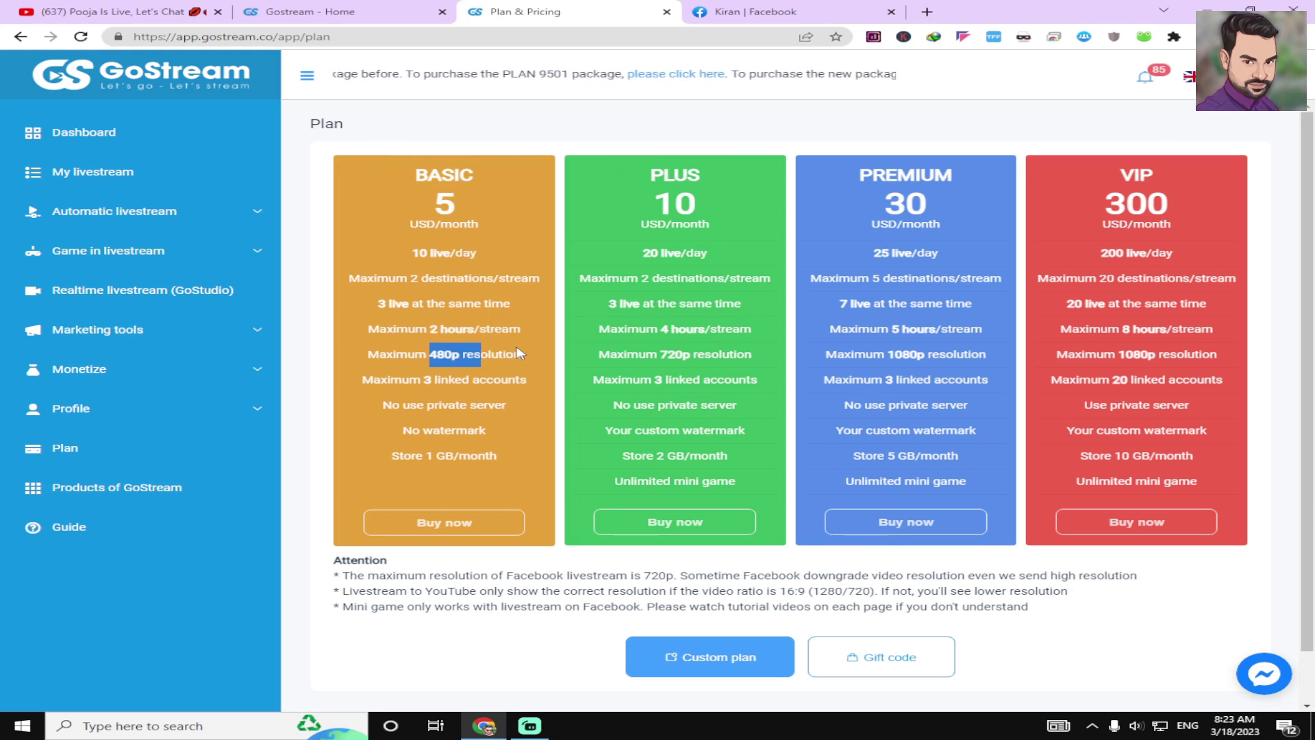
{"action": "left_click", "coordinate": [524, 353]}
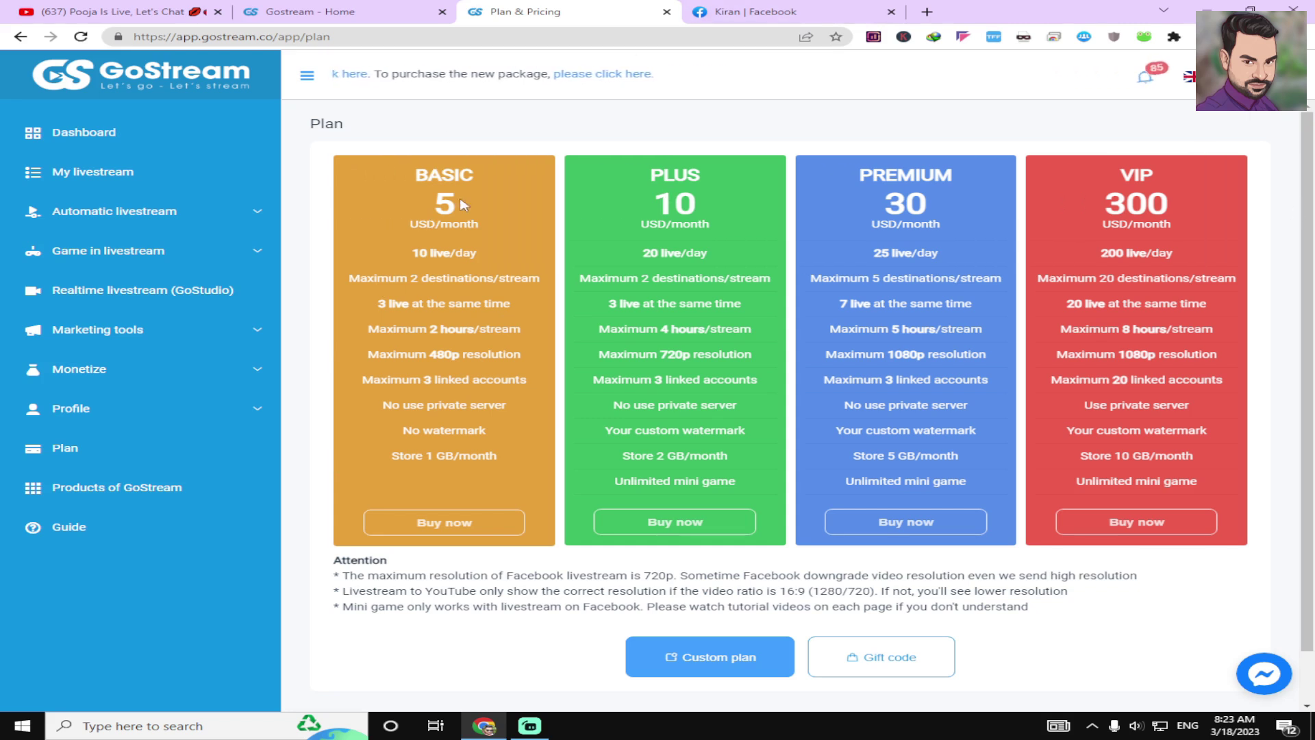
{"action": "left_click_drag", "start_coordinate": [414, 253], "coordinate": [499, 252]}
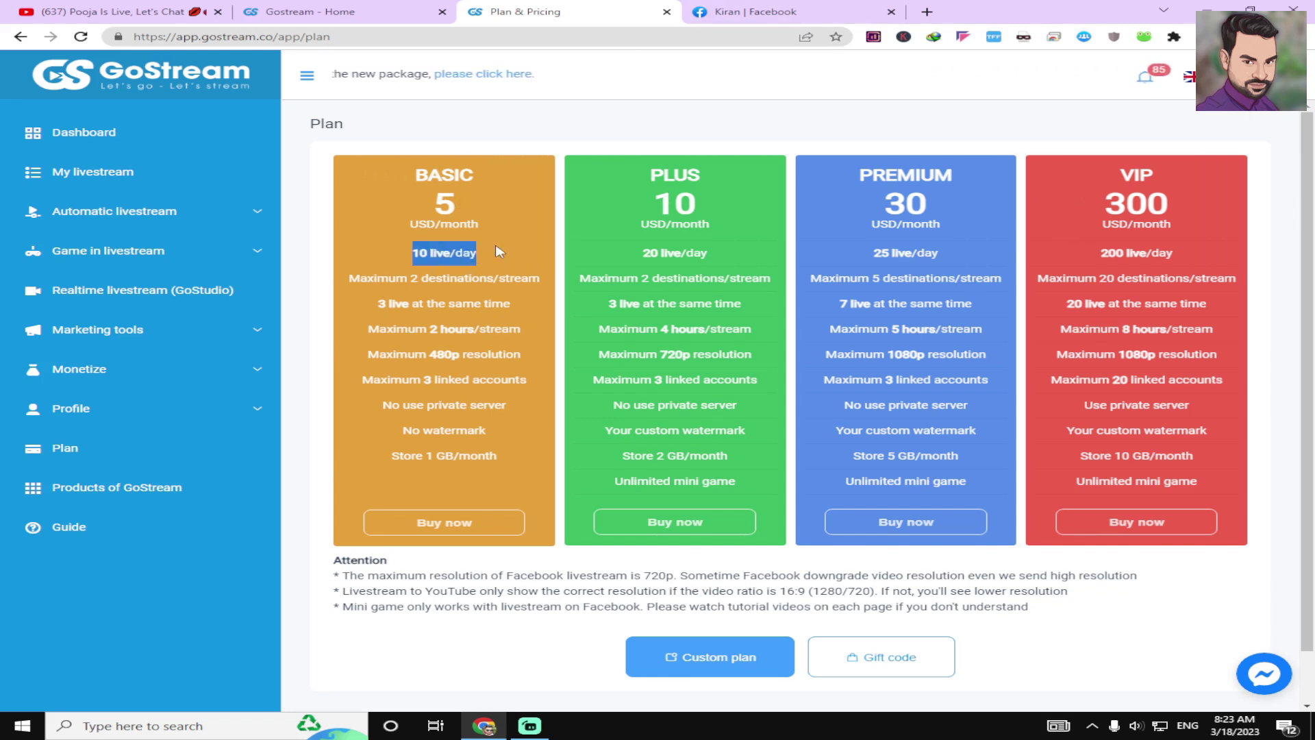
{"action": "left_click", "coordinate": [528, 244]}
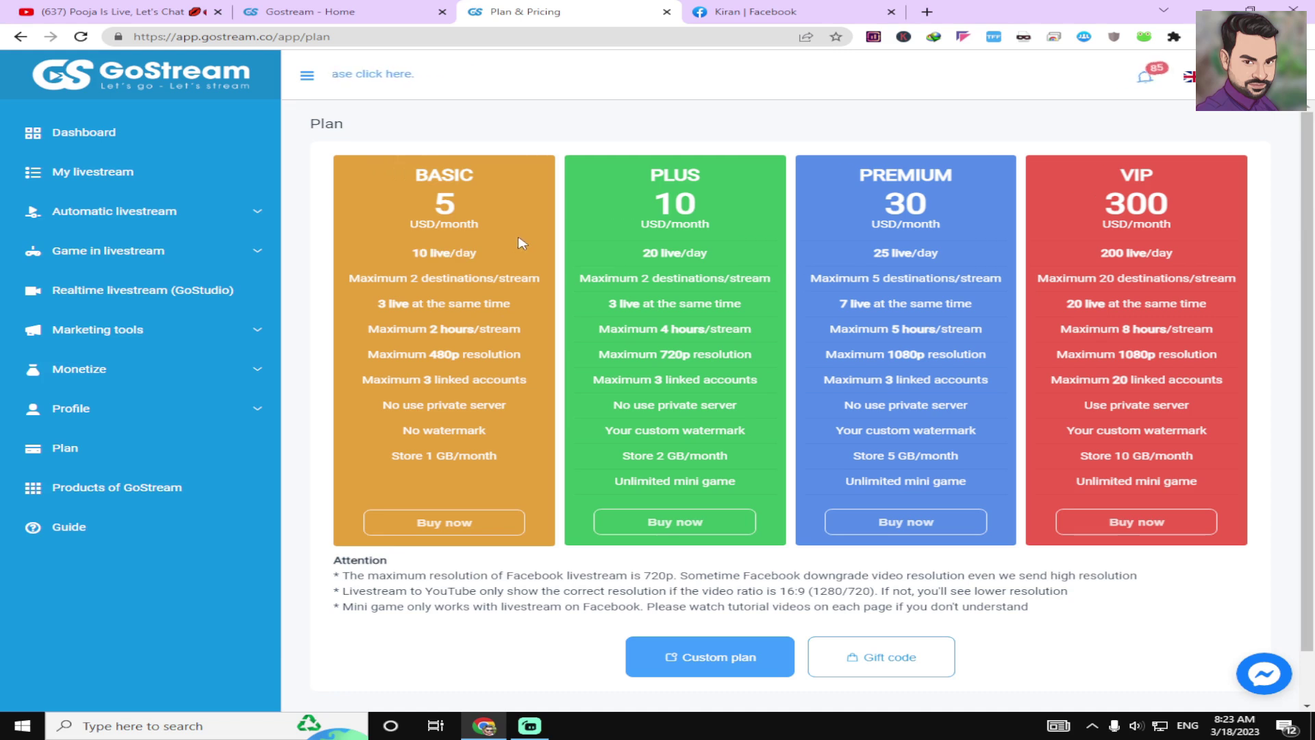
{"action": "left_click_drag", "start_coordinate": [351, 278], "coordinate": [529, 278]}
{"action": "left_click", "coordinate": [545, 248]}
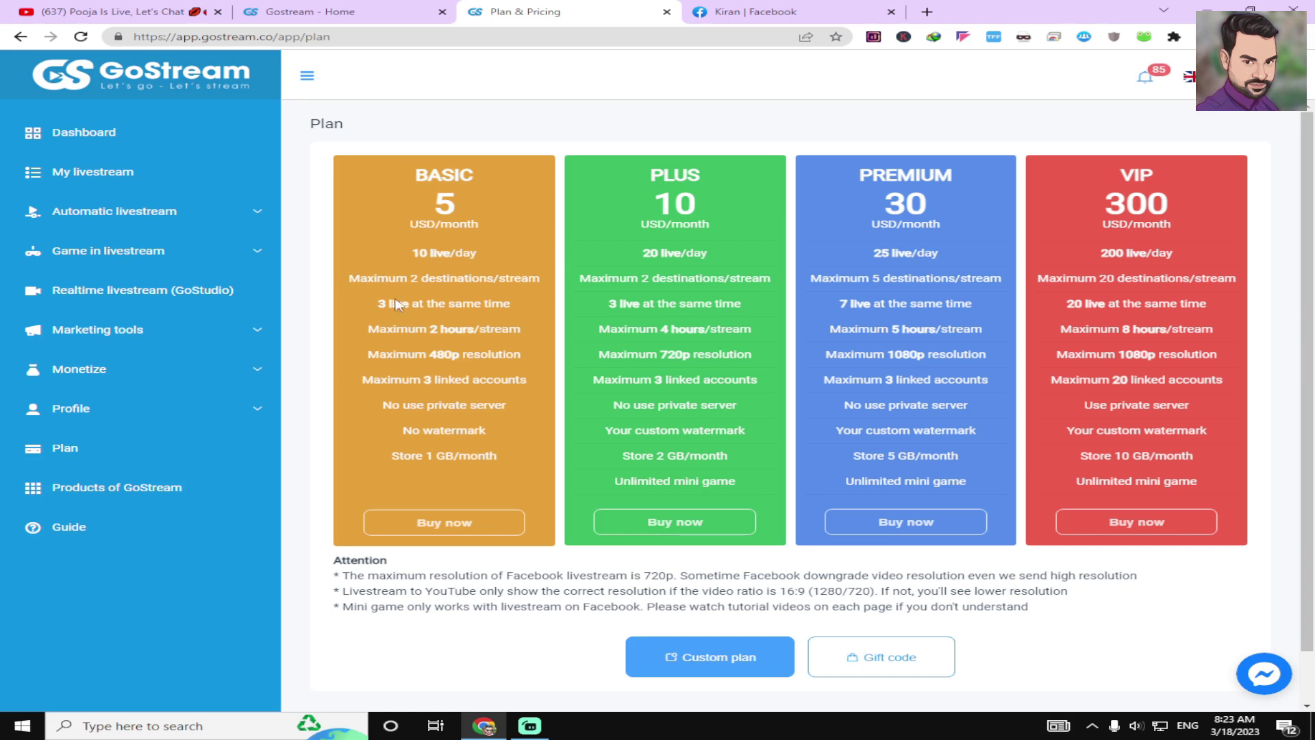
{"action": "left_click_drag", "start_coordinate": [379, 304], "coordinate": [537, 305]}
{"action": "left_click", "coordinate": [488, 253]}
{"action": "left_click_drag", "start_coordinate": [414, 257], "coordinate": [505, 261]}
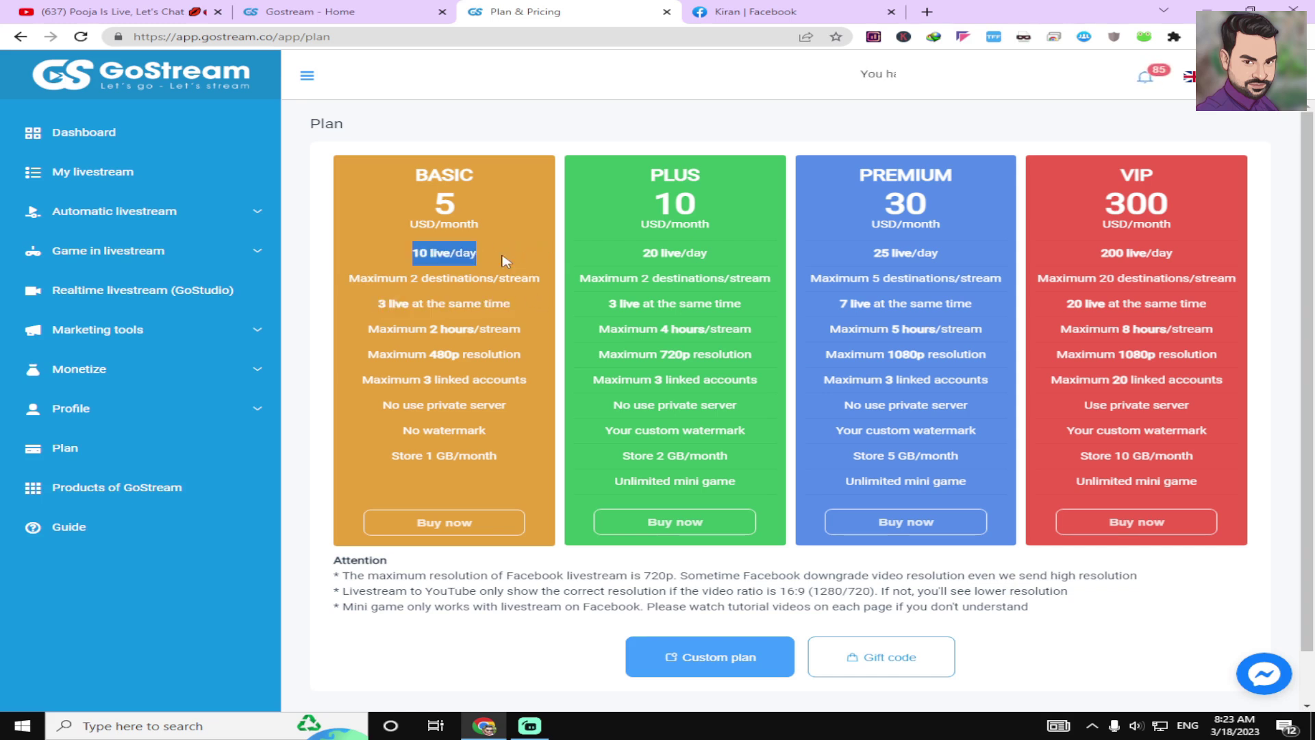
{"action": "left_click", "coordinate": [513, 214]}
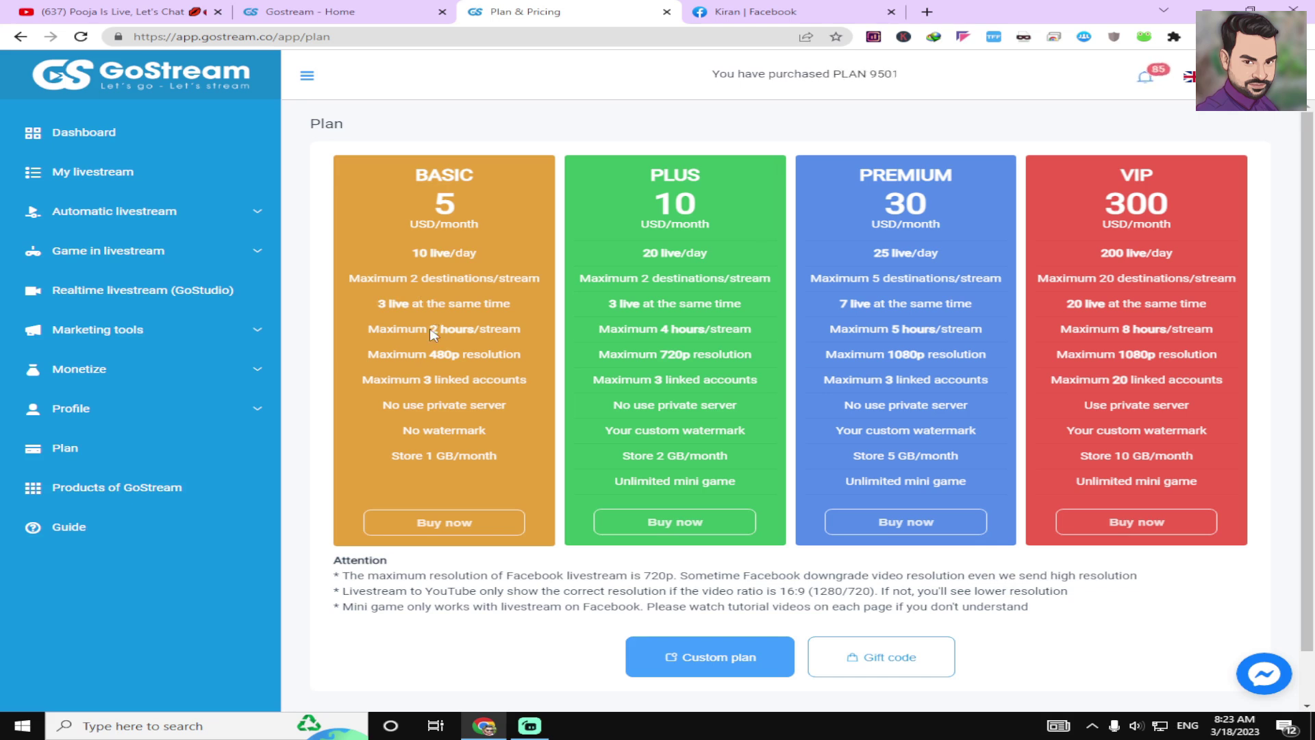
{"action": "left_click_drag", "start_coordinate": [431, 329], "coordinate": [540, 346]}
{"action": "left_click", "coordinate": [535, 312]}
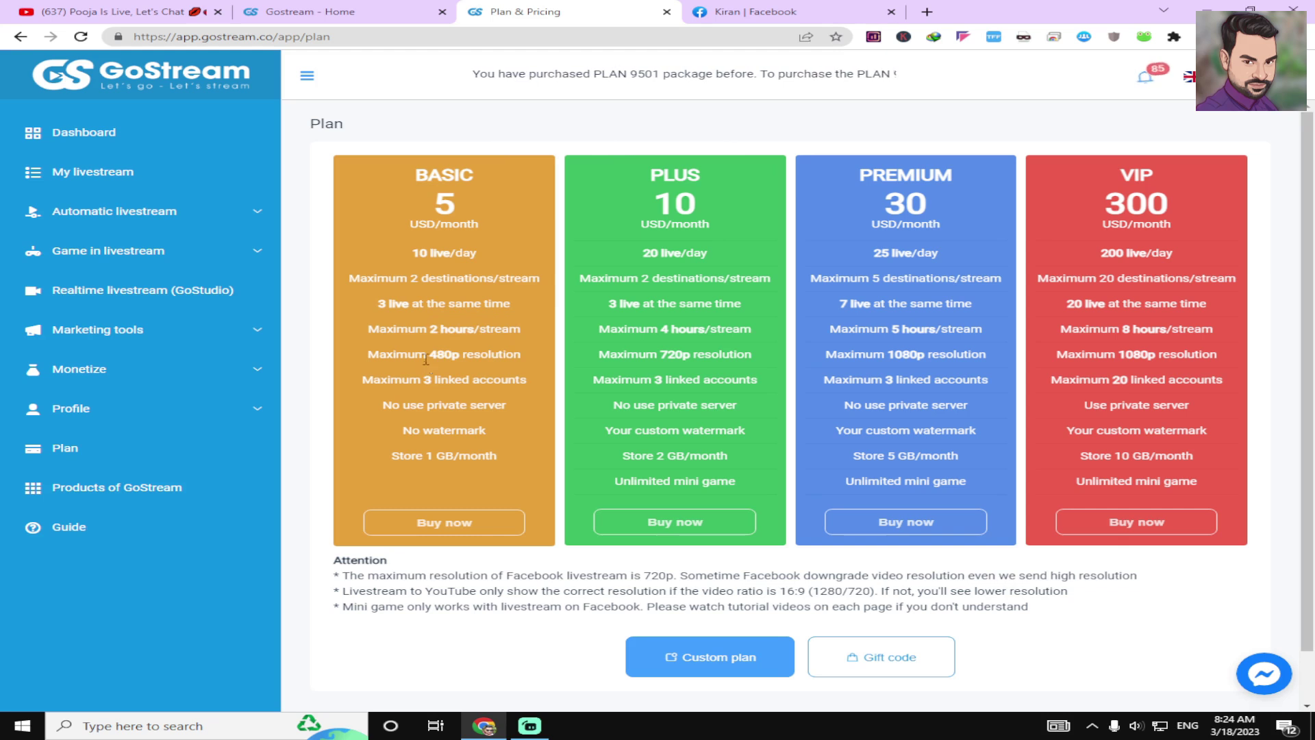
Examine the BASIC plan's maximum resolution and the notes beneath the plan comparison.
{"action": "left_click_drag", "start_coordinate": [428, 357], "coordinate": [489, 358]}
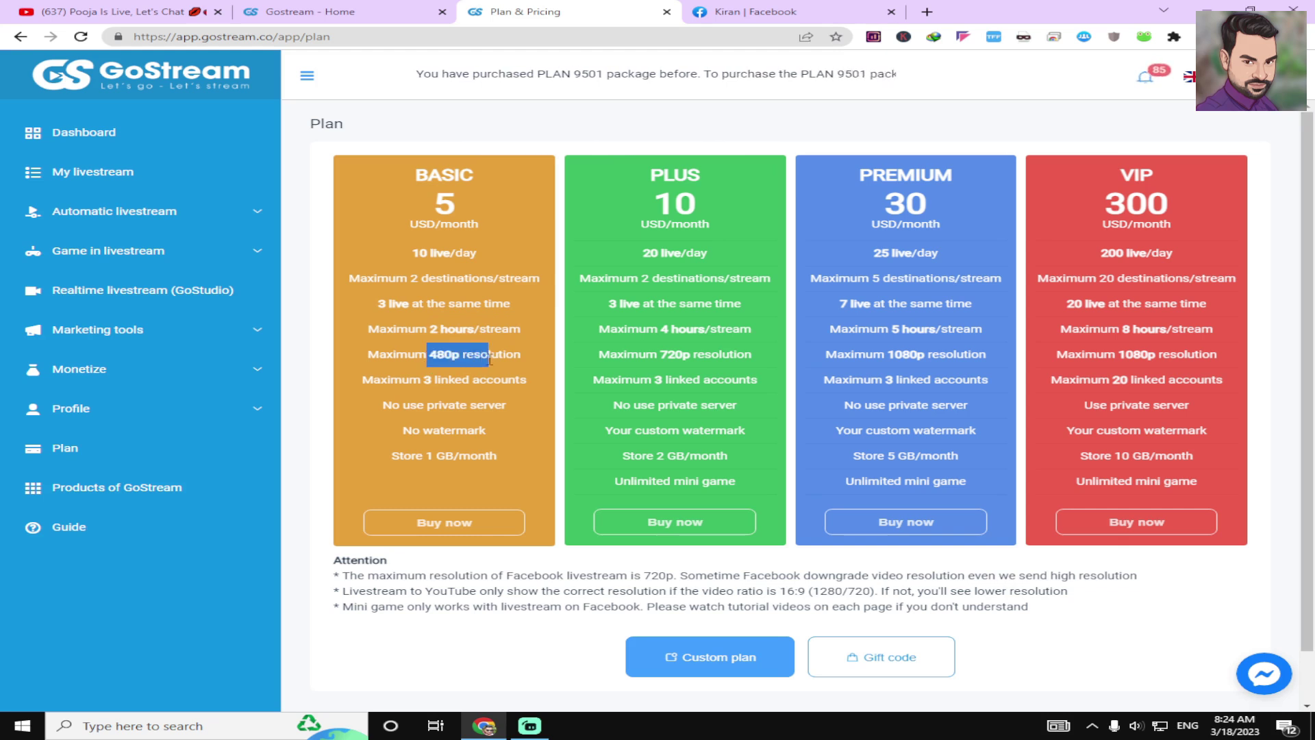
{"action": "left_click", "coordinate": [488, 191]}
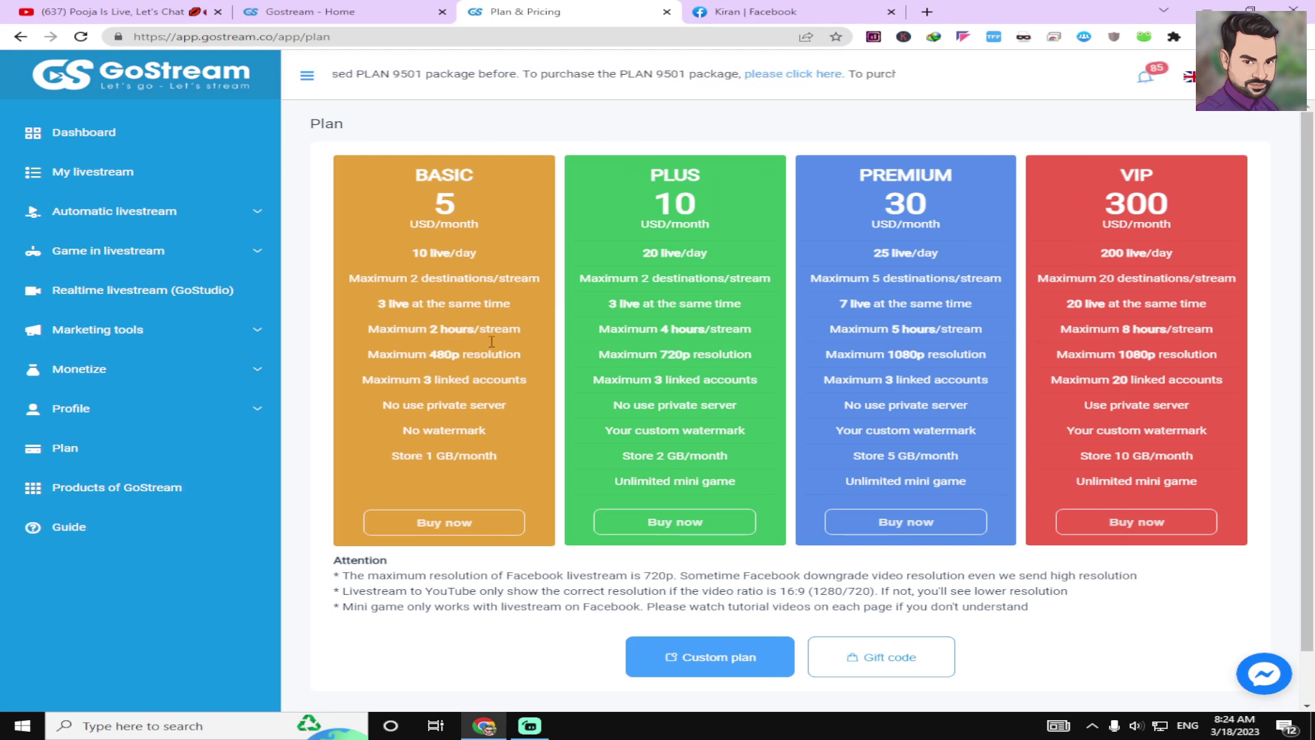
{"action": "scroll", "coordinate": [401, 363], "scroll_direction": "down", "scroll_amount": 1}
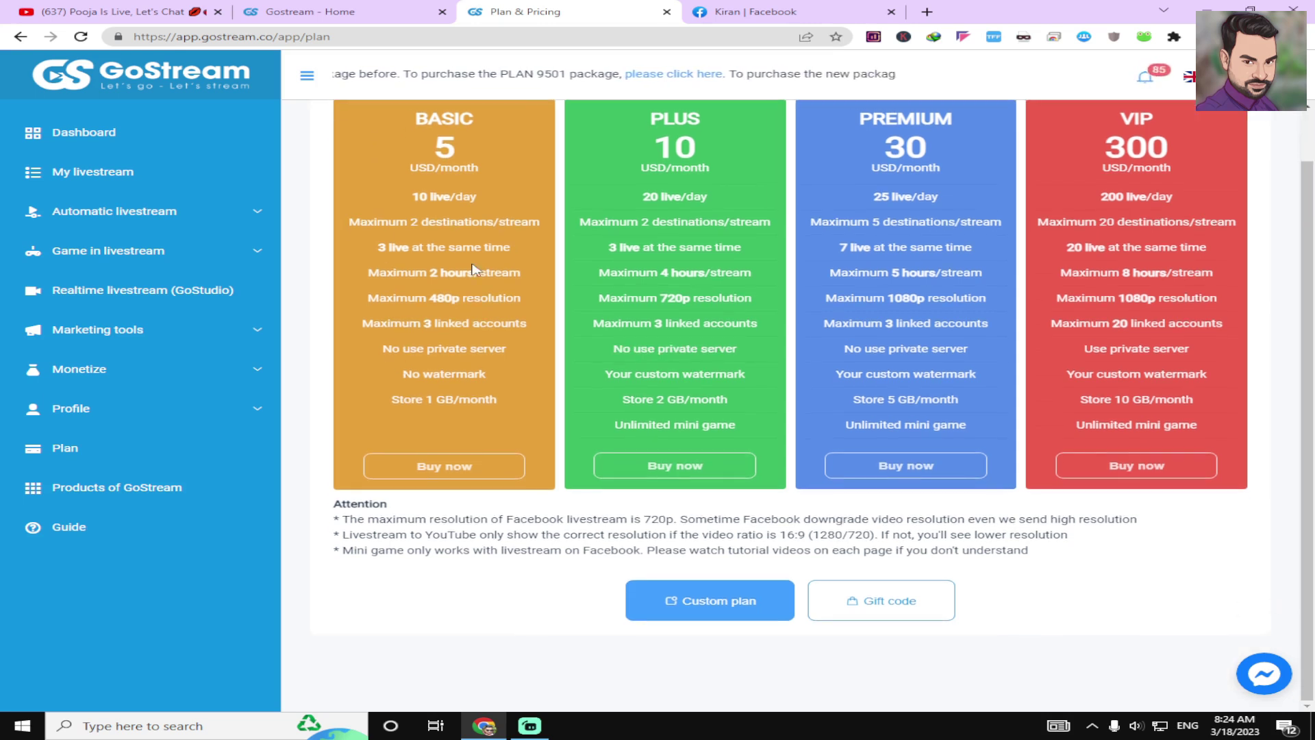
Open the custom plan page and review the available daily livestream limits, keeping 10 live / day.
{"action": "left_click", "coordinate": [709, 602]}
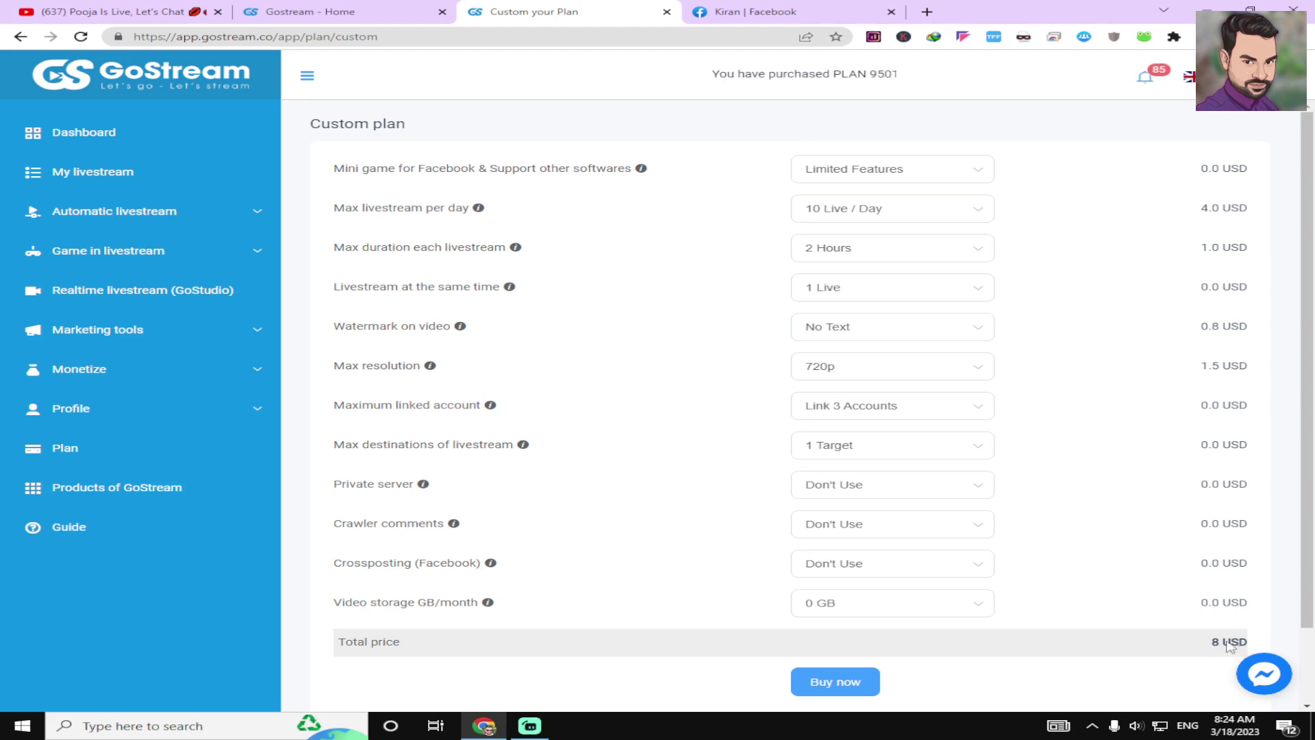
{"action": "left_click", "coordinate": [871, 211]}
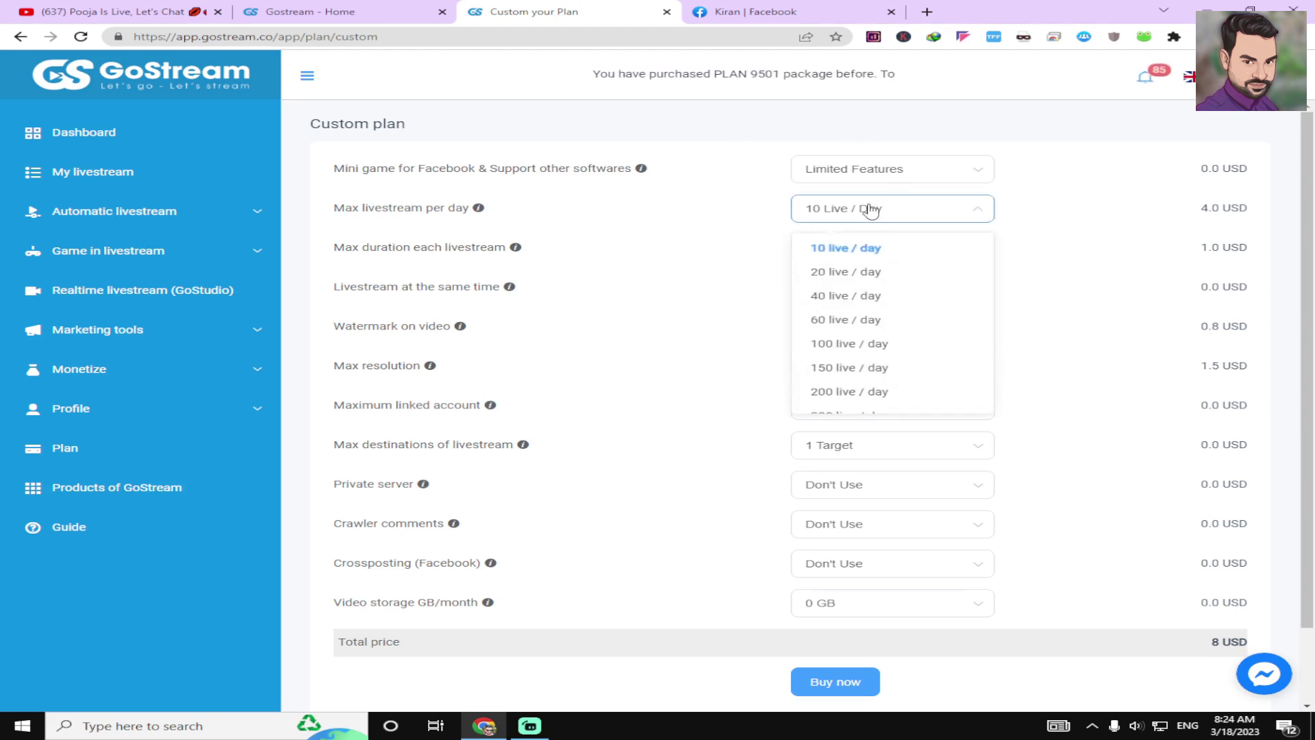
{"action": "scroll", "coordinate": [900, 371], "scroll_direction": "down", "scroll_amount": 1}
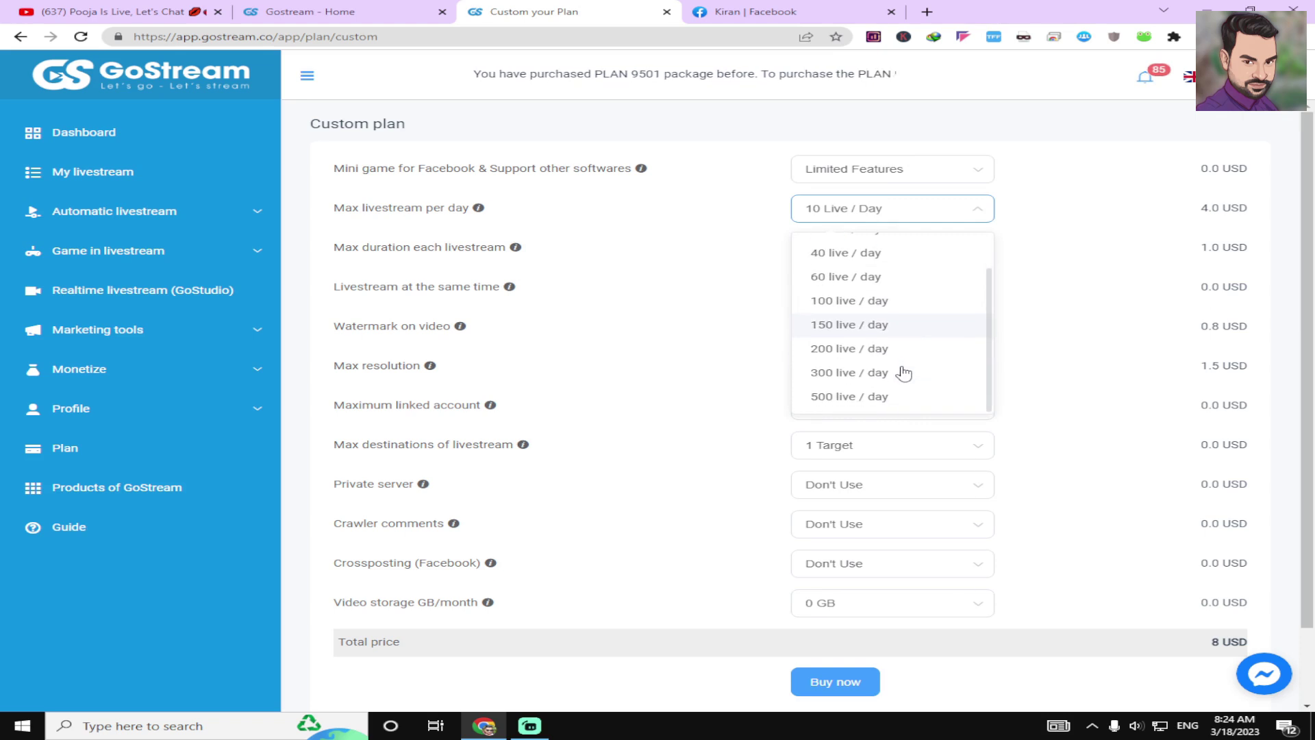
{"action": "scroll", "coordinate": [861, 400], "scroll_direction": "up", "scroll_amount": 1}
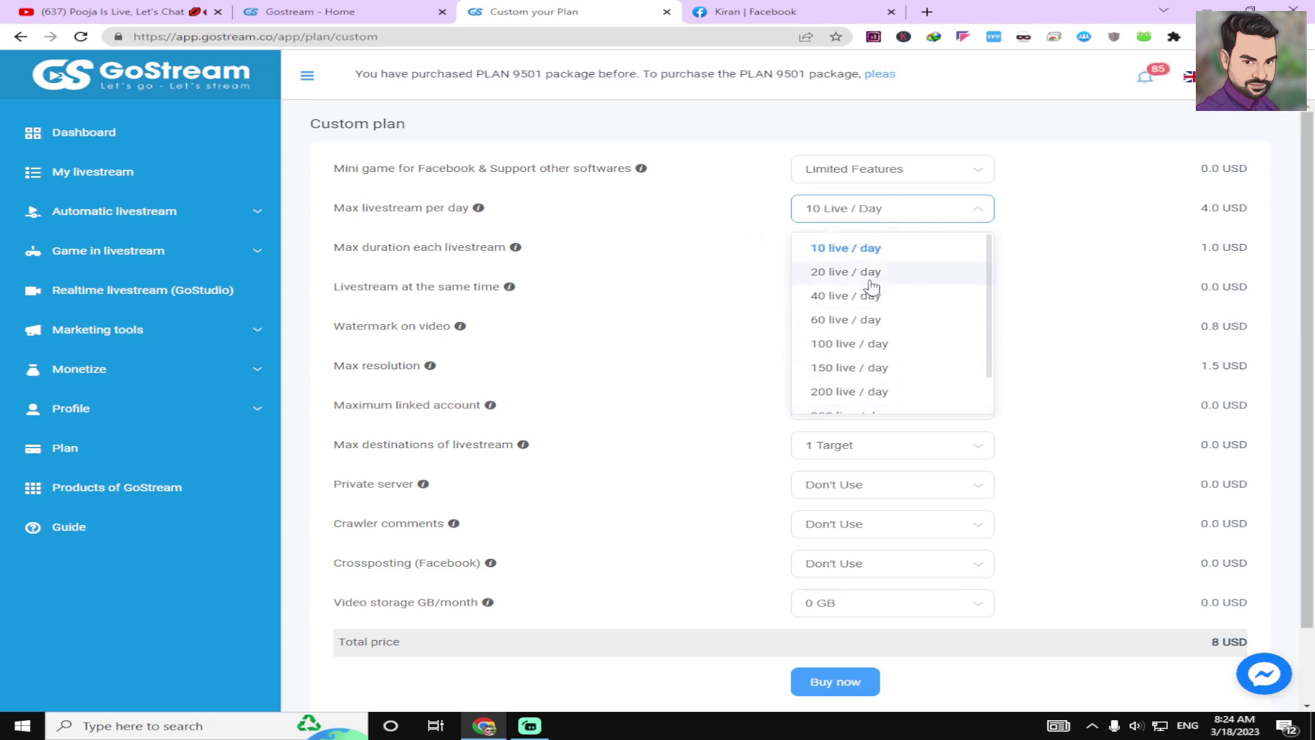
{"action": "left_click", "coordinate": [759, 223]}
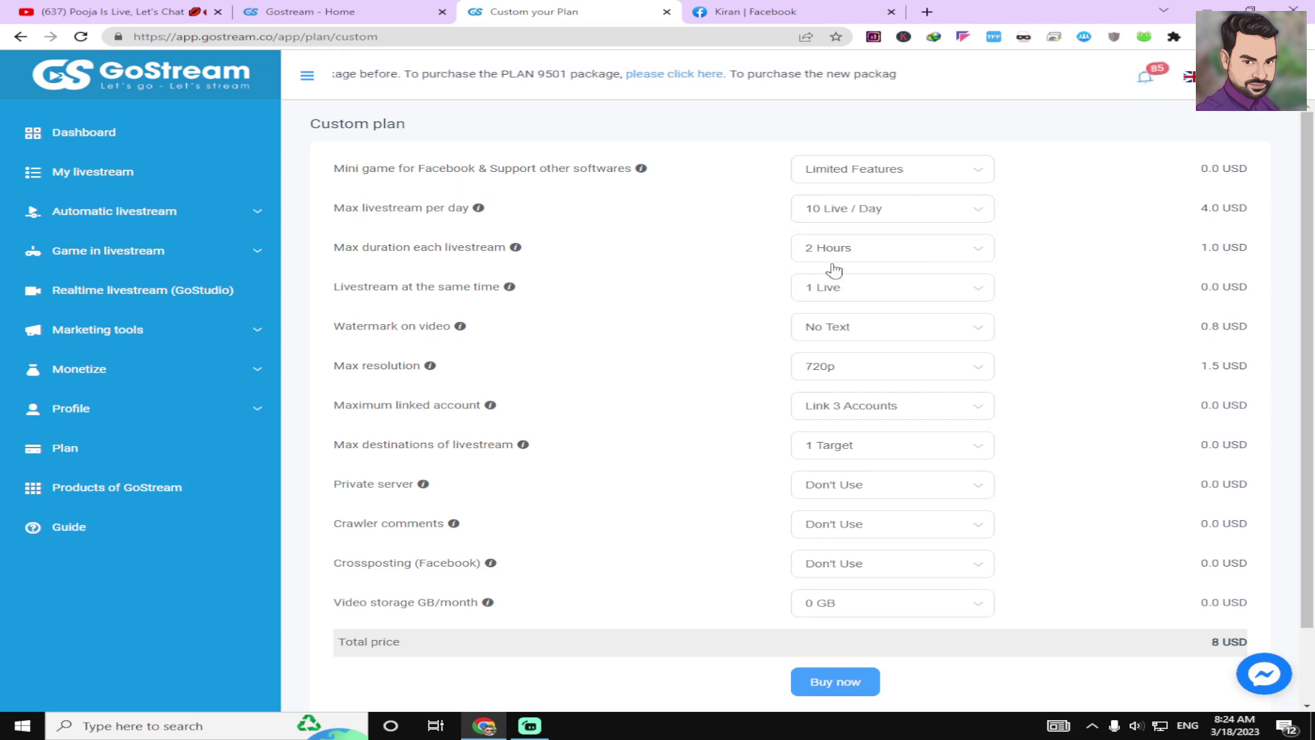
Try a maximum livestream duration of 4 hours and a maximum resolution of 1080p in the custom plan.
{"action": "left_click", "coordinate": [930, 249]}
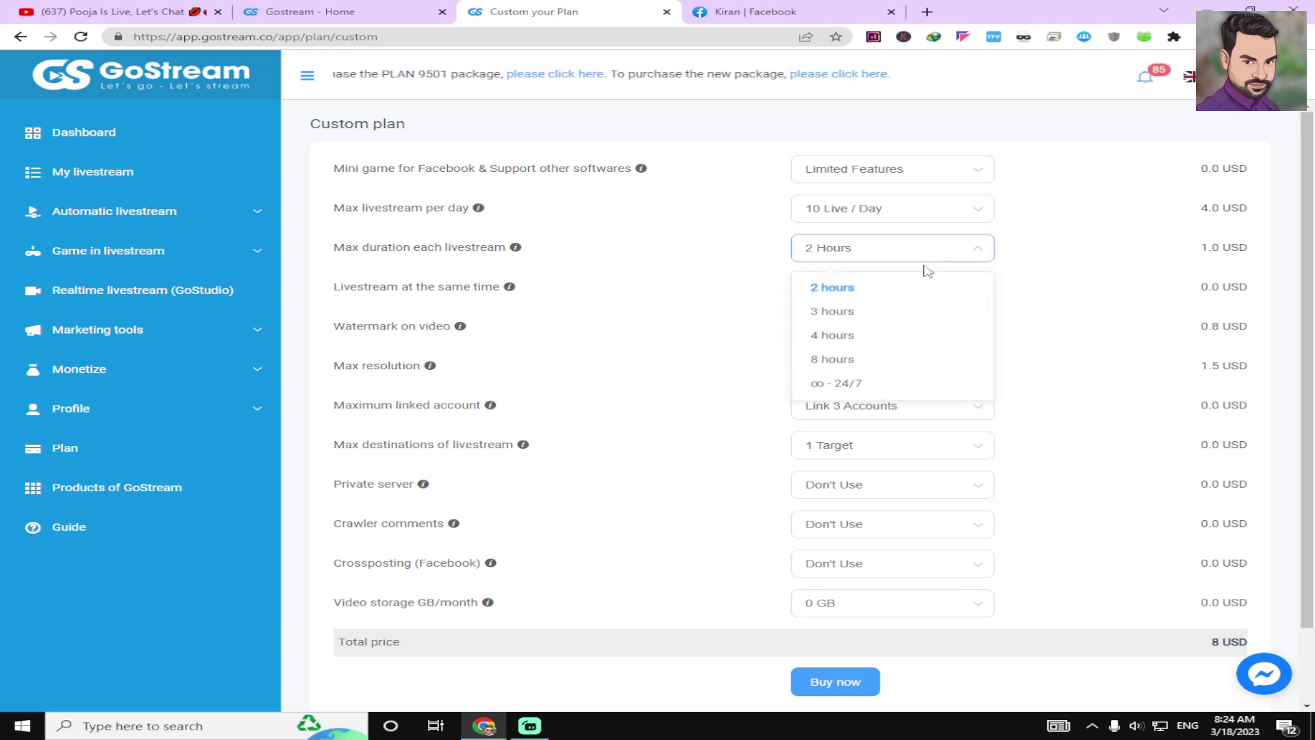
{"action": "left_click", "coordinate": [901, 333]}
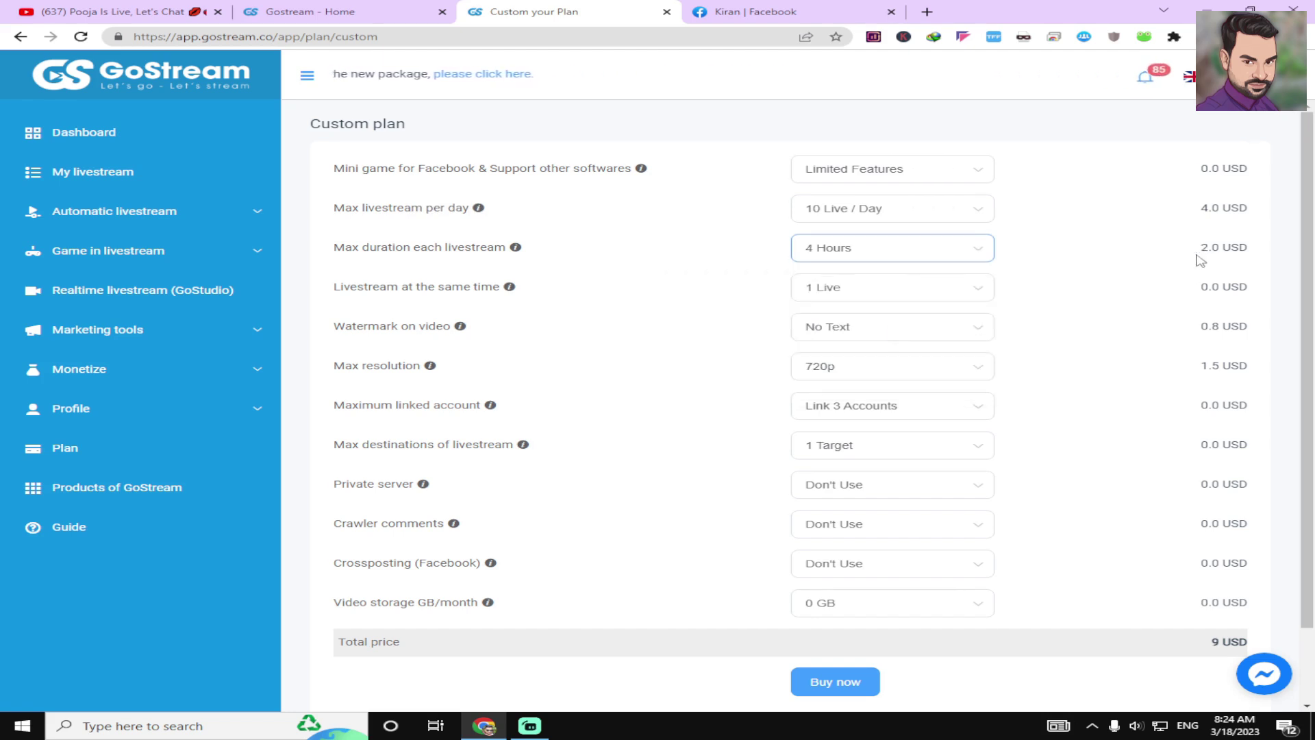
{"action": "left_click", "coordinate": [972, 368]}
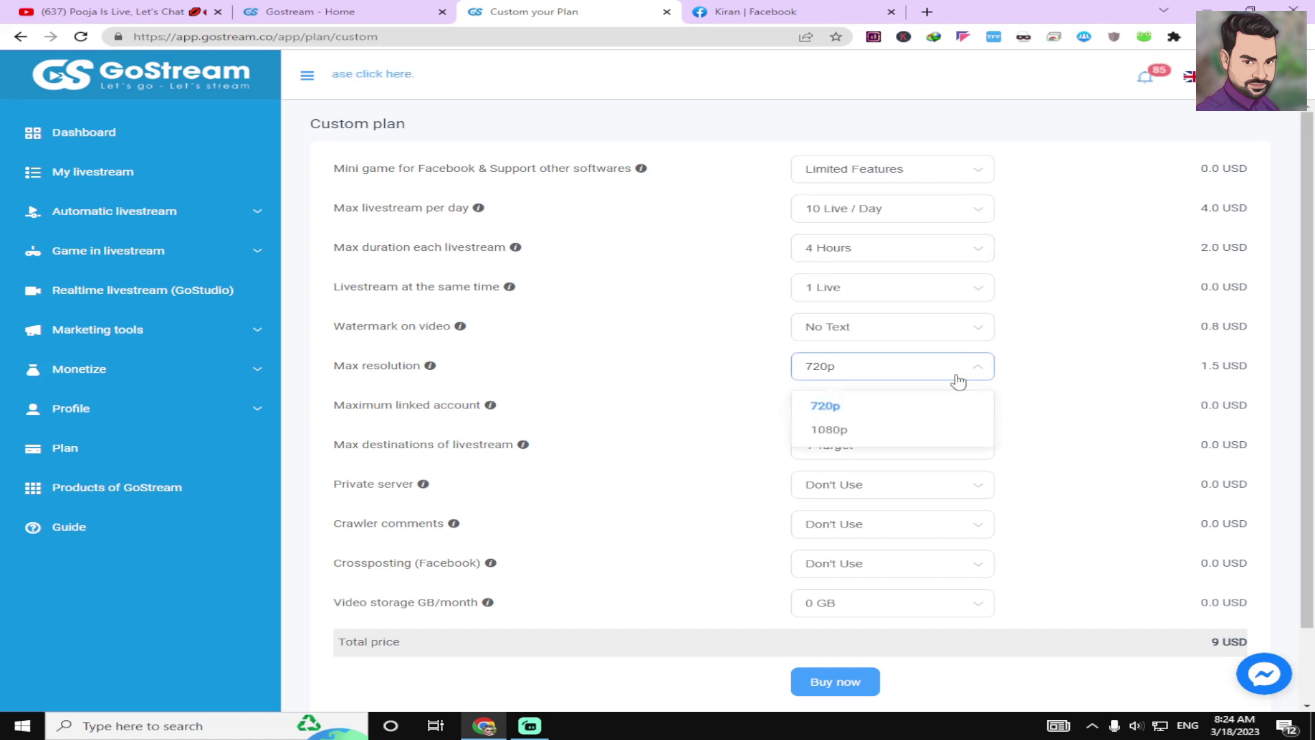
{"action": "left_click", "coordinate": [856, 432]}
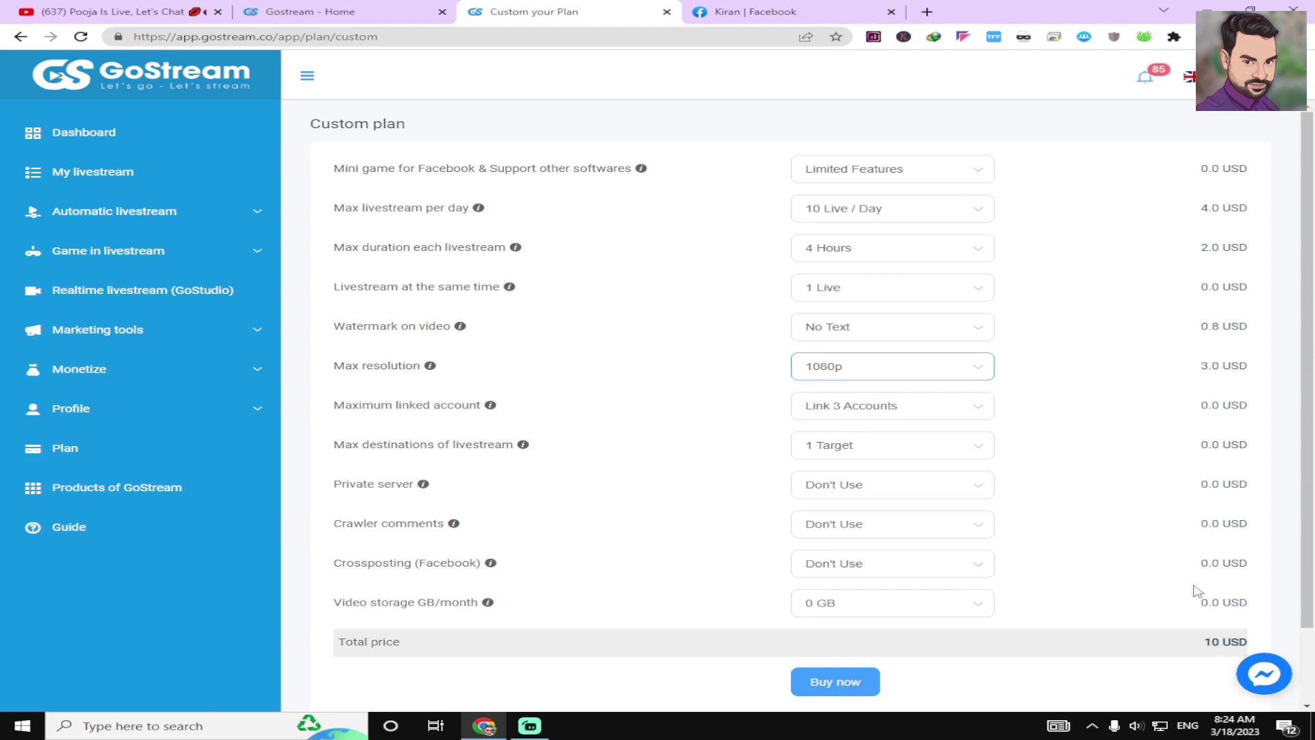
Set the custom plan's maximum resolution back to 720p and its maximum duration back to 2 hours.
{"action": "left_click", "coordinate": [963, 378]}
{"action": "left_click", "coordinate": [865, 410]}
{"action": "left_click", "coordinate": [918, 259]}
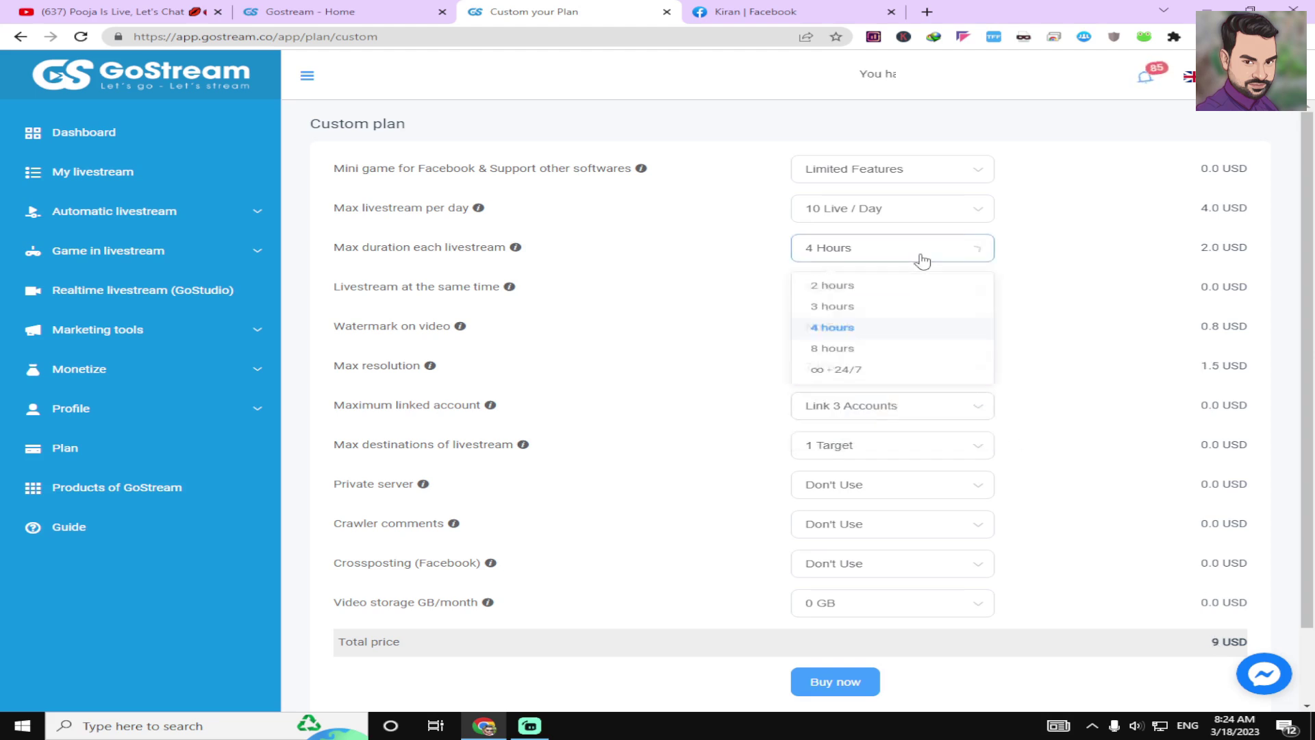
{"action": "left_click", "coordinate": [849, 297]}
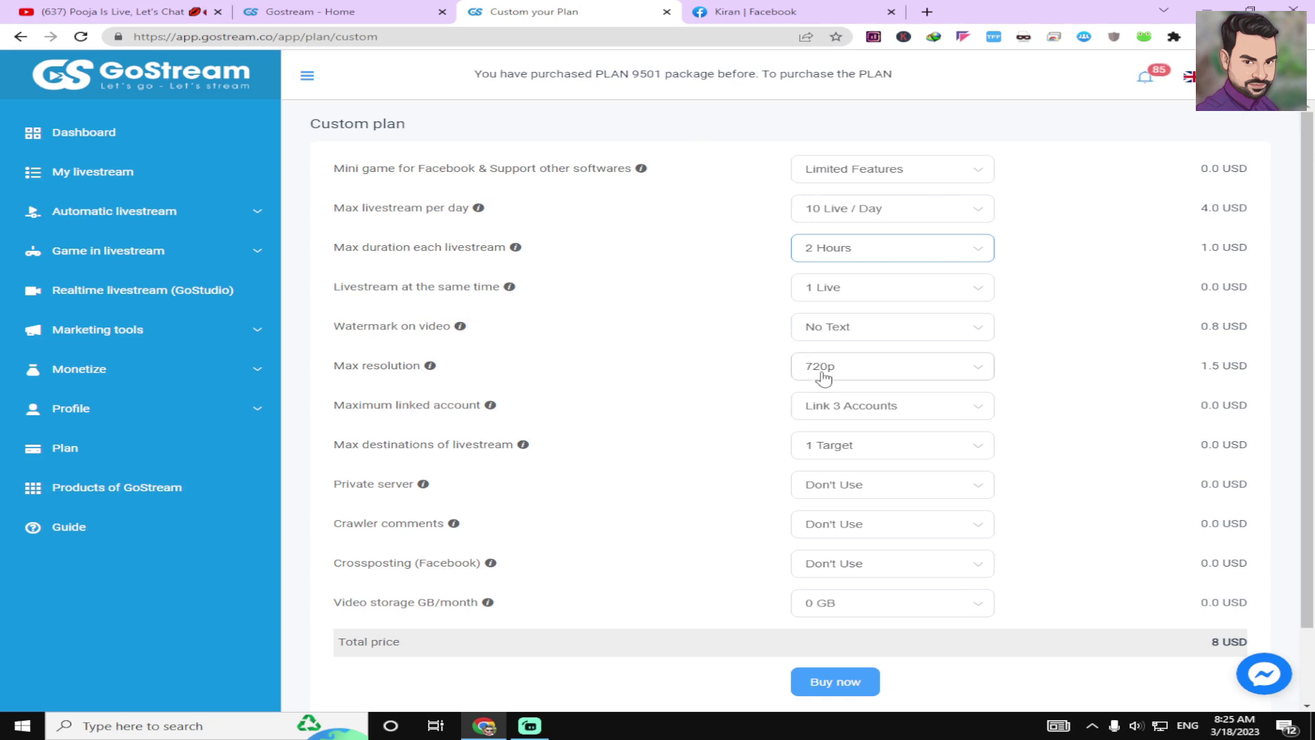
Check the custom plan's linked account options without changing the selection, and return to the GoStream dashboard.
{"action": "left_click", "coordinate": [965, 407]}
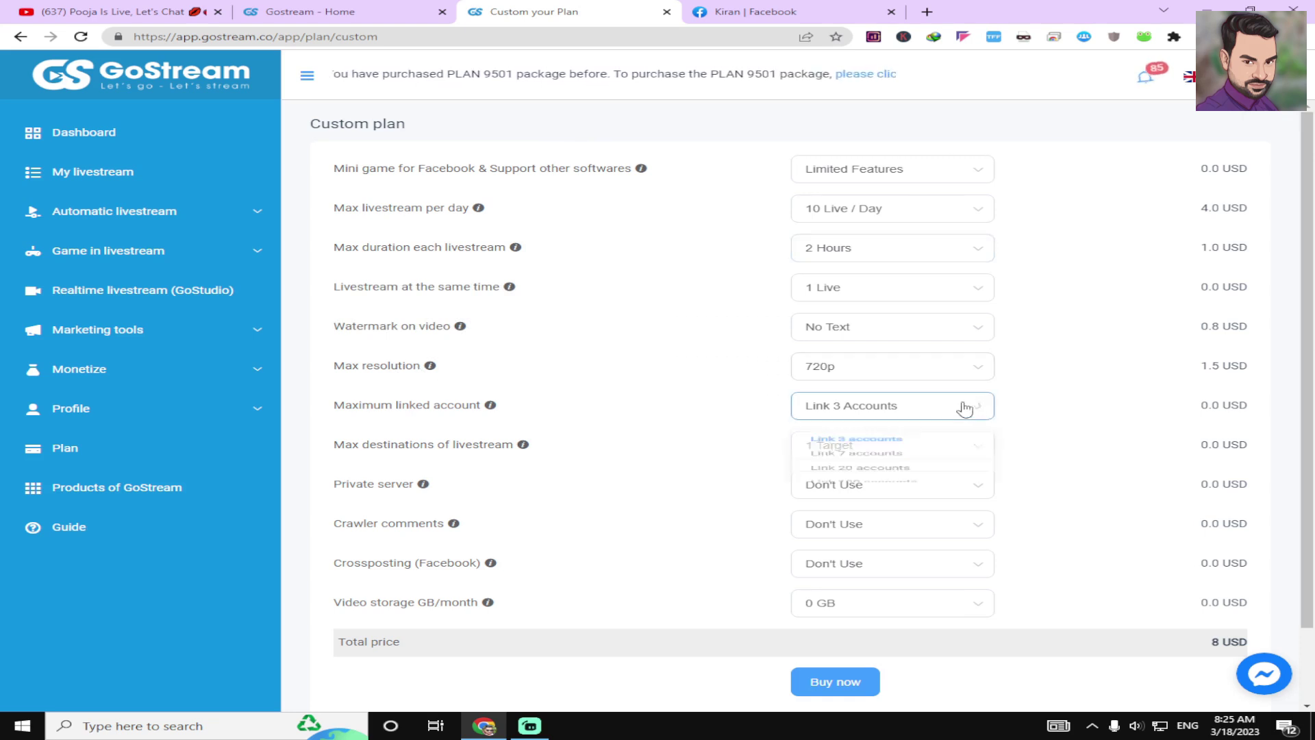
{"action": "left_click", "coordinate": [1048, 409]}
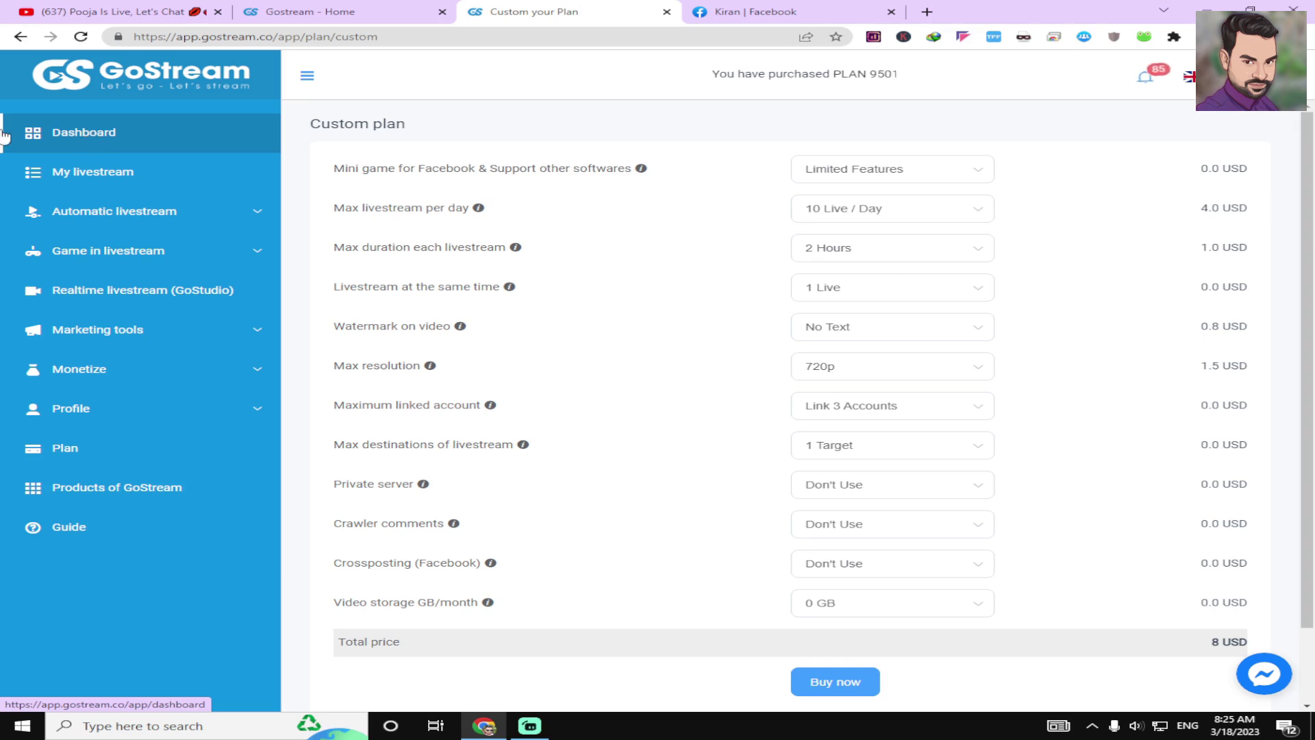
{"action": "left_click", "coordinate": [162, 131]}
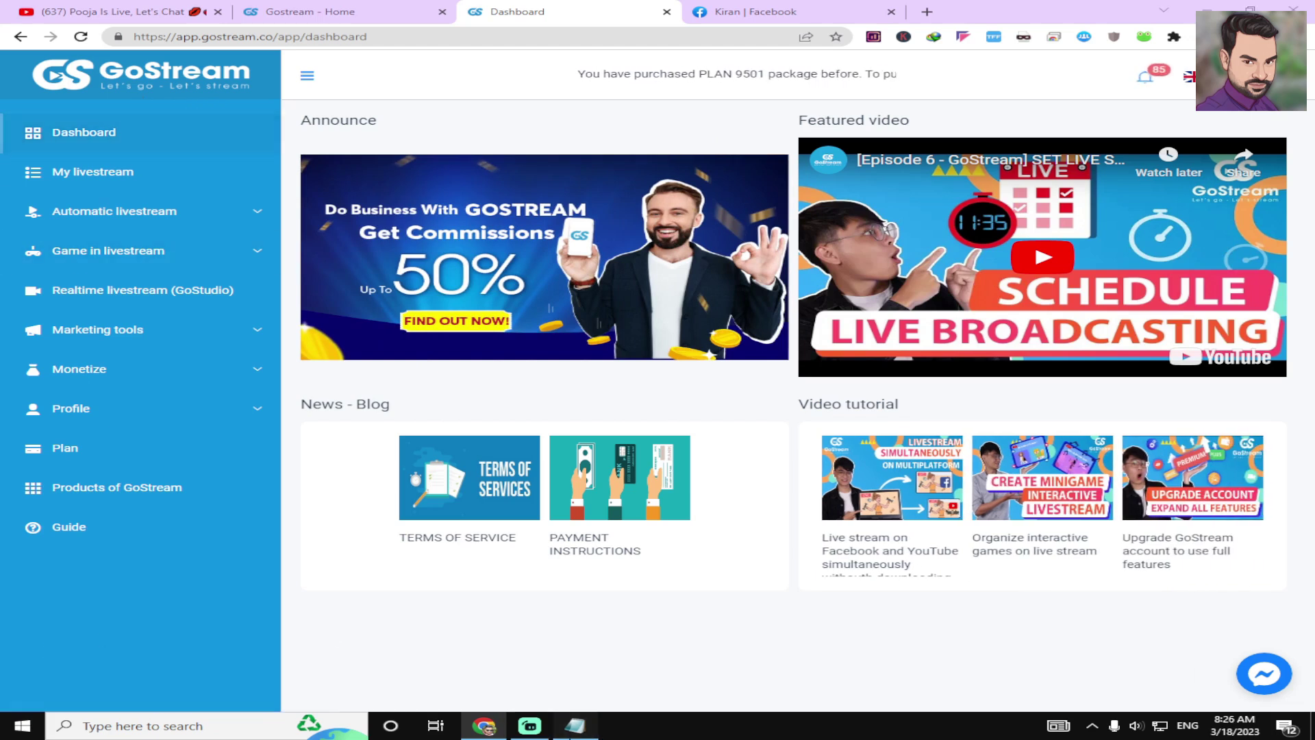
Switch to the Notepad file with the YouTube link and add the title "Bhabhi jee live" two lines below it.
{"action": "left_click", "coordinate": [575, 725]}
{"action": "key", "text": "Return"}
{"action": "key", "text": "Return"}
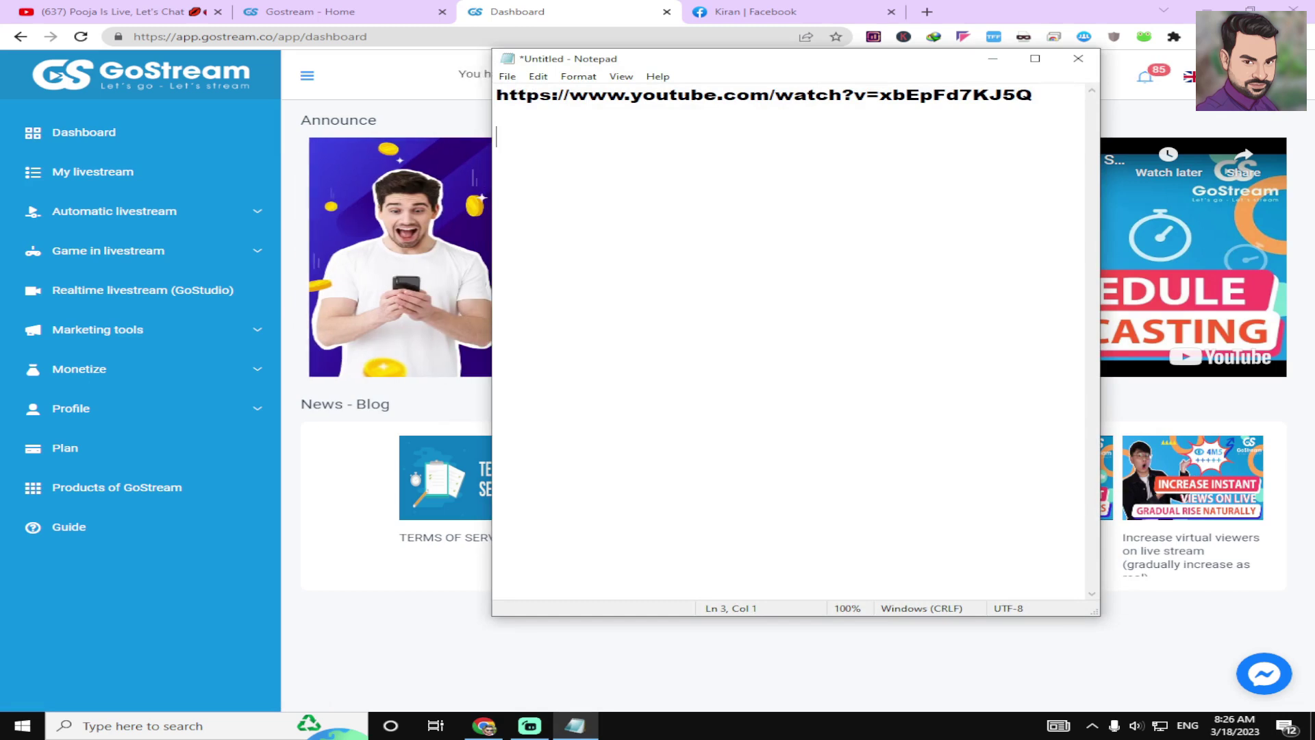
{"action": "type", "text": "Bh"}
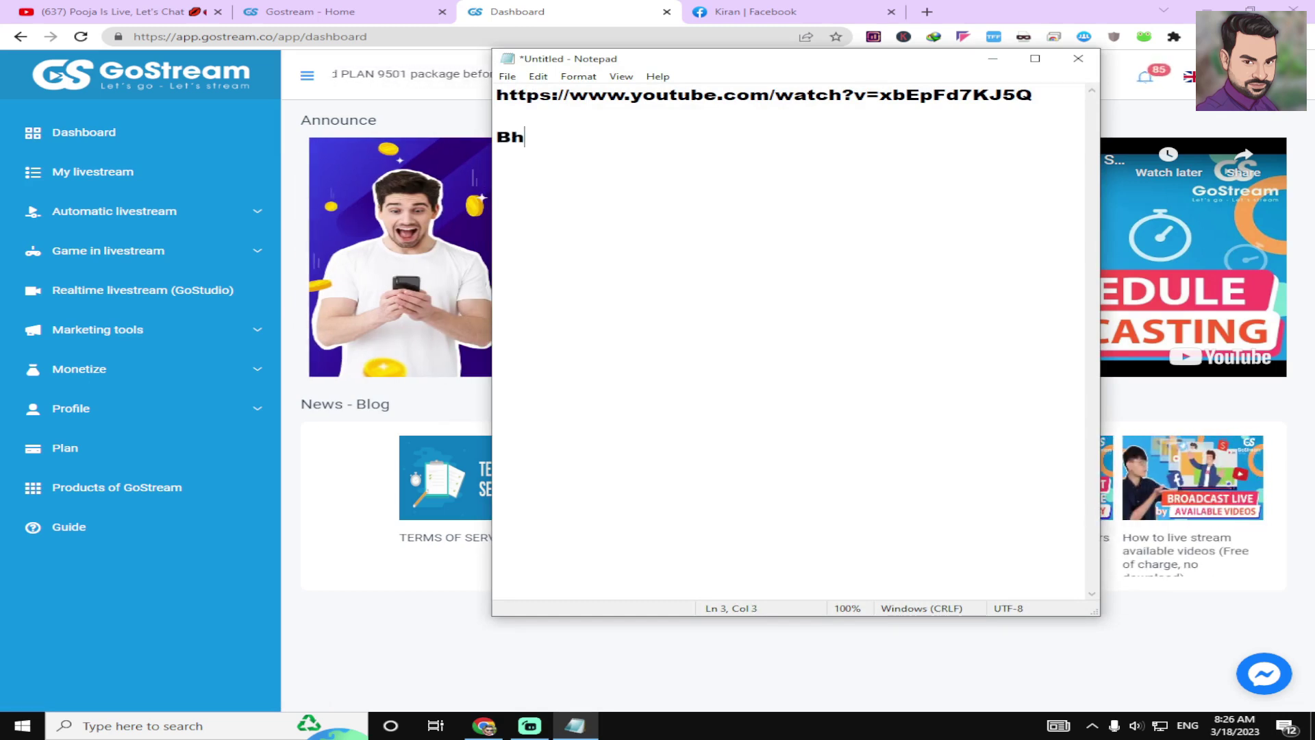
{"action": "type", "text": "b"}
{"action": "key", "text": "BackSpace"}
{"action": "type", "text": "a"}
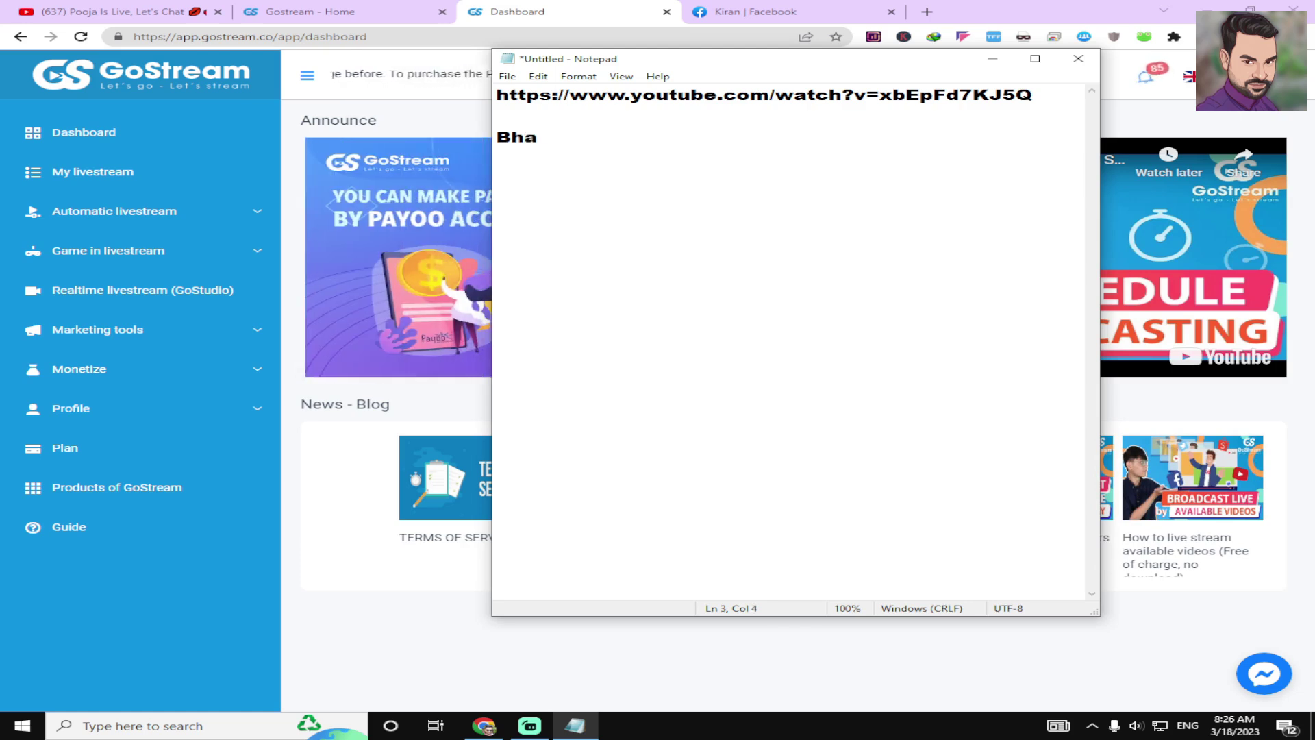
{"action": "type", "text": "bhi jee live"}
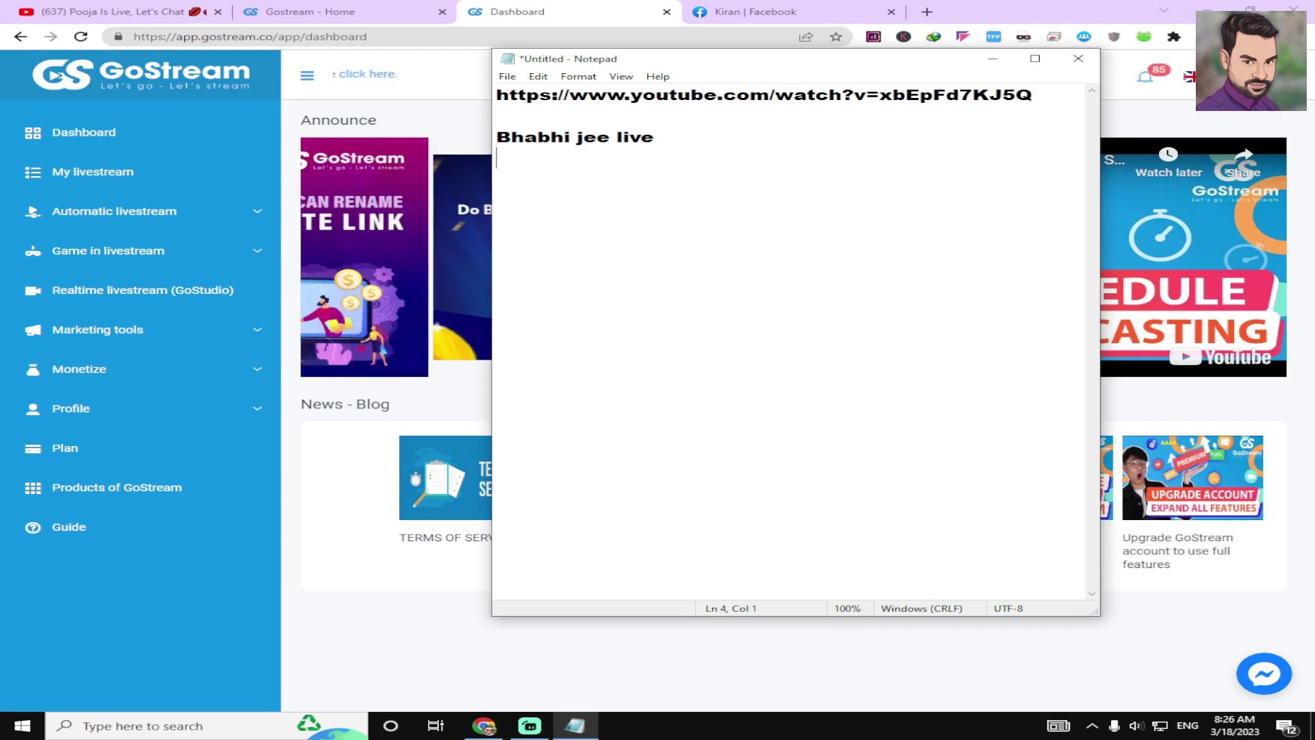
Add a second sample title below, made of a first name followed by "jee live", and minimize Notepad.
{"action": "type", "text": "riya jee"}
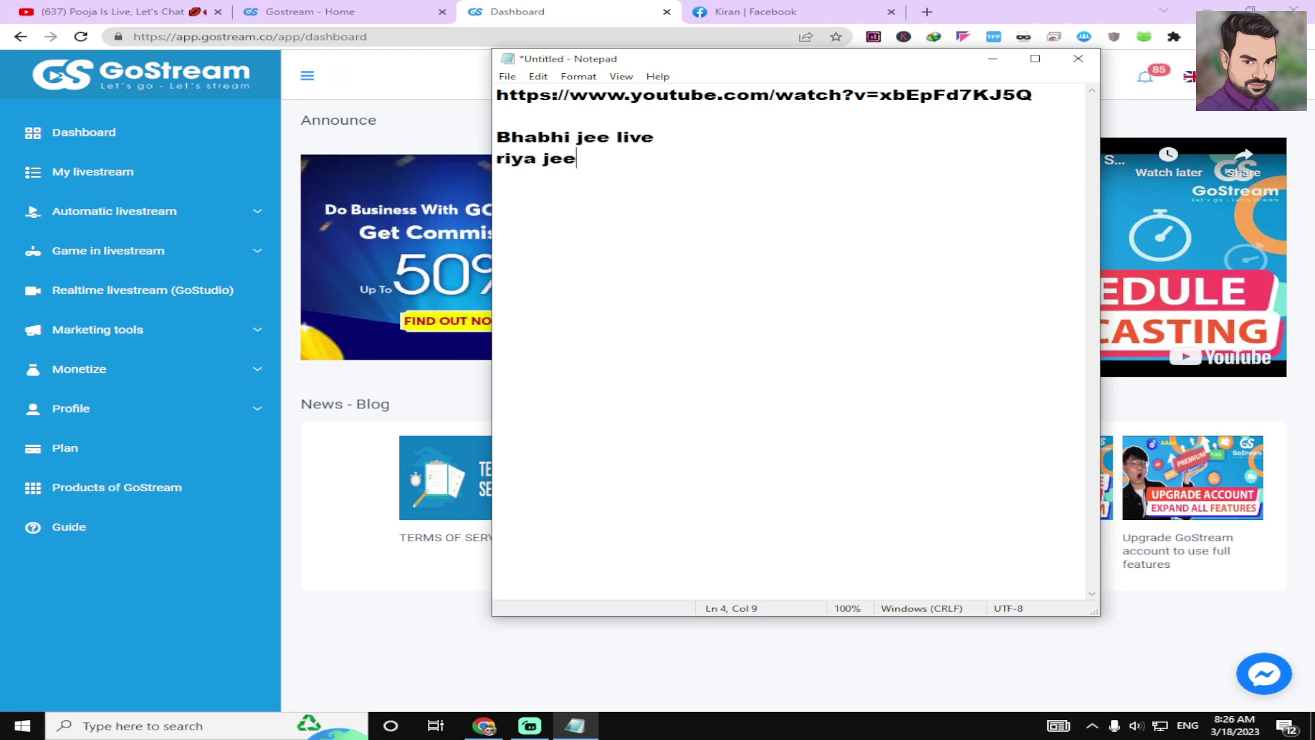
{"action": "type", "text": " live"}
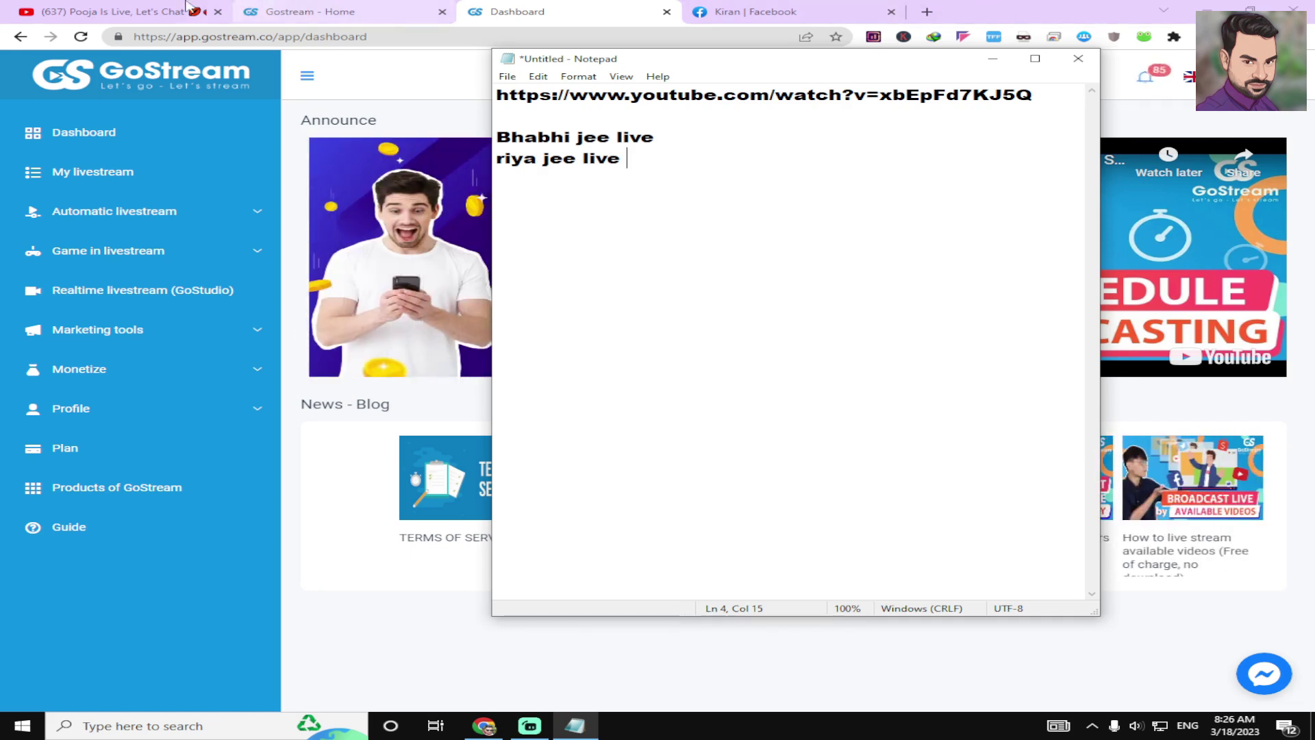
{"action": "mouse_move", "coordinate": [111, 15]}
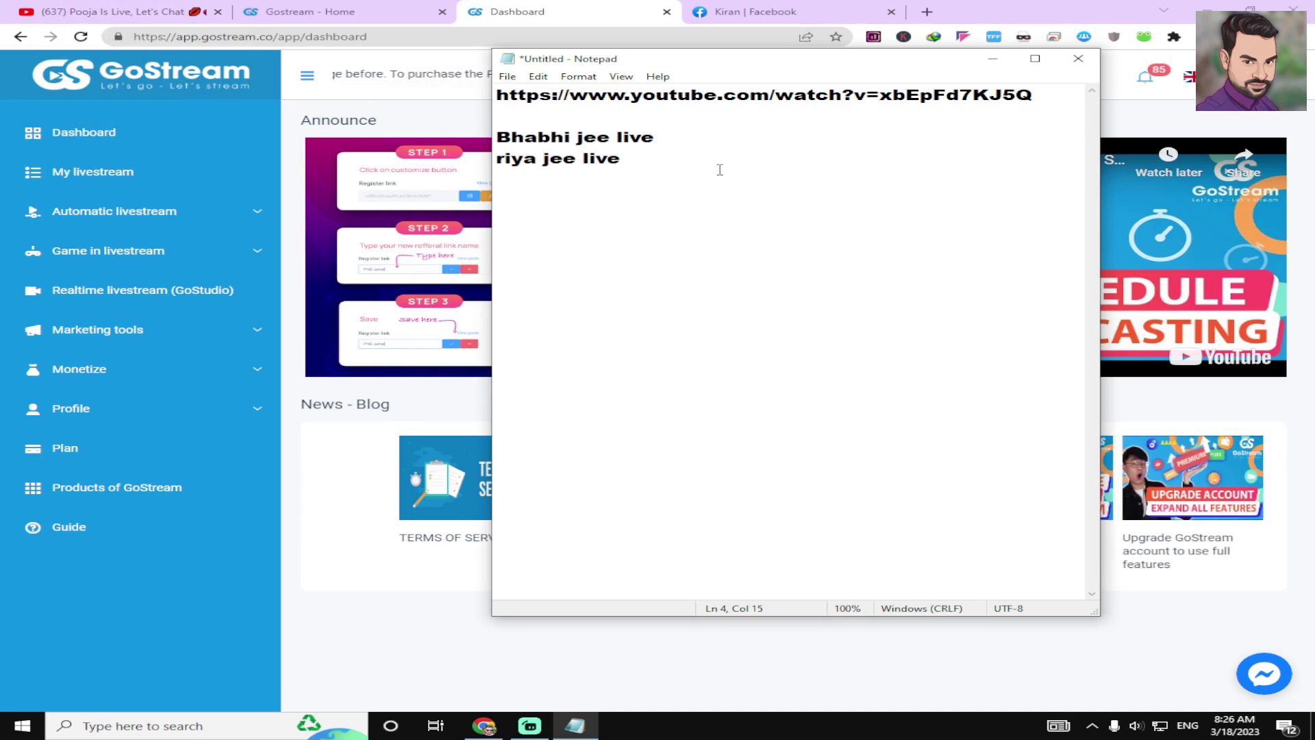
{"action": "left_click", "coordinate": [993, 59]}
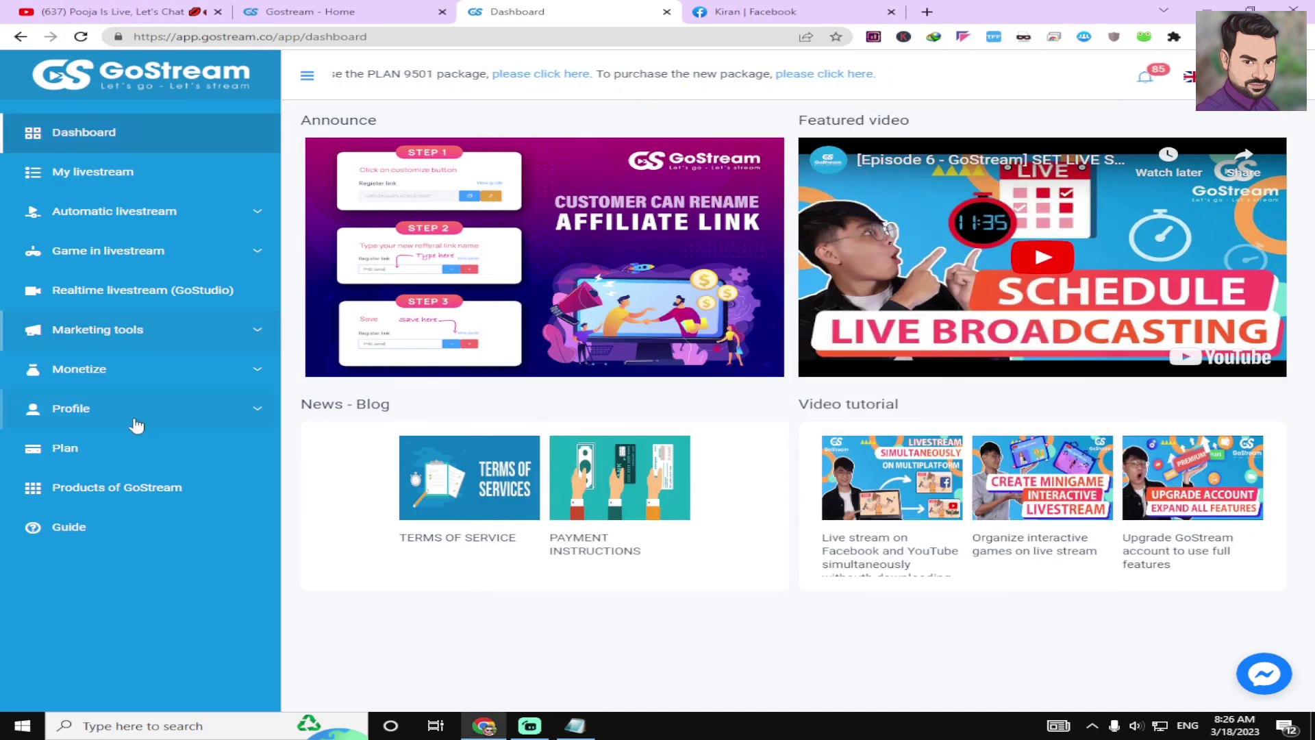
Reopen the Plan page and examine the BASIC plan's maximum resolution and monthly price.
{"action": "left_click", "coordinate": [88, 447]}
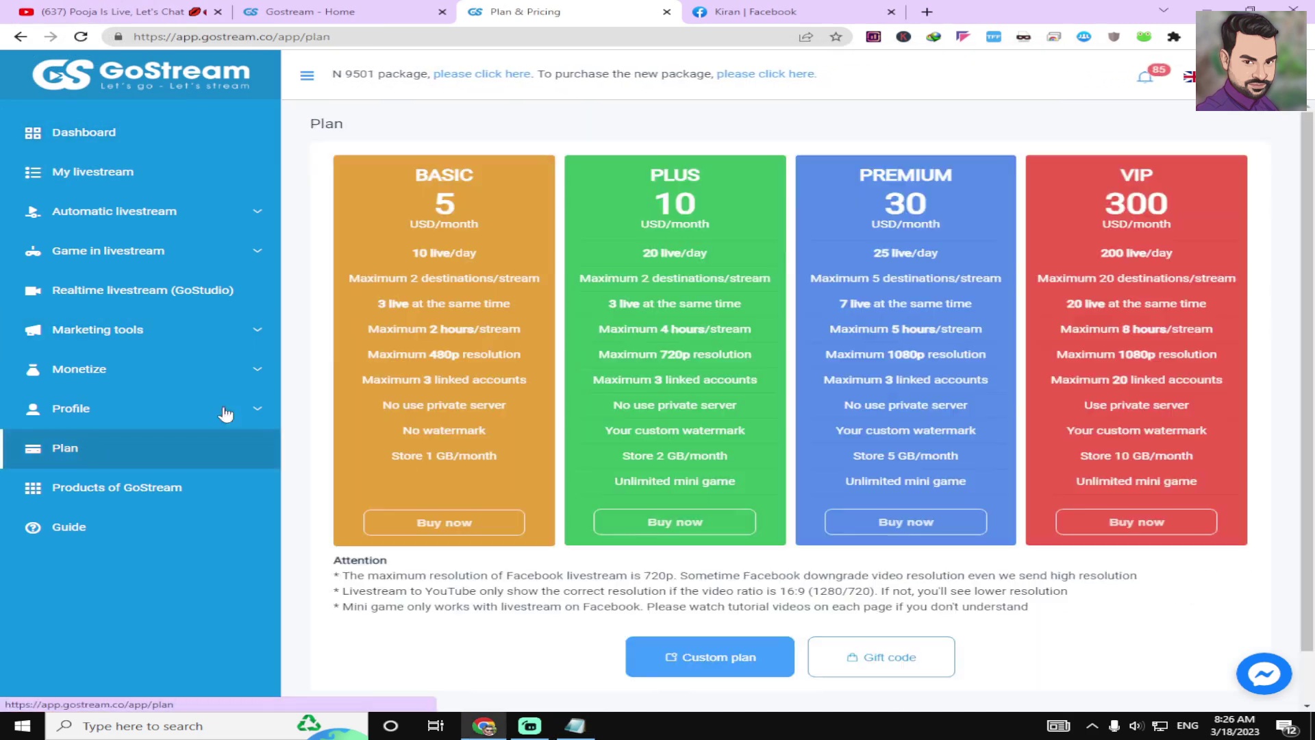
{"action": "double_click", "coordinate": [444, 354]}
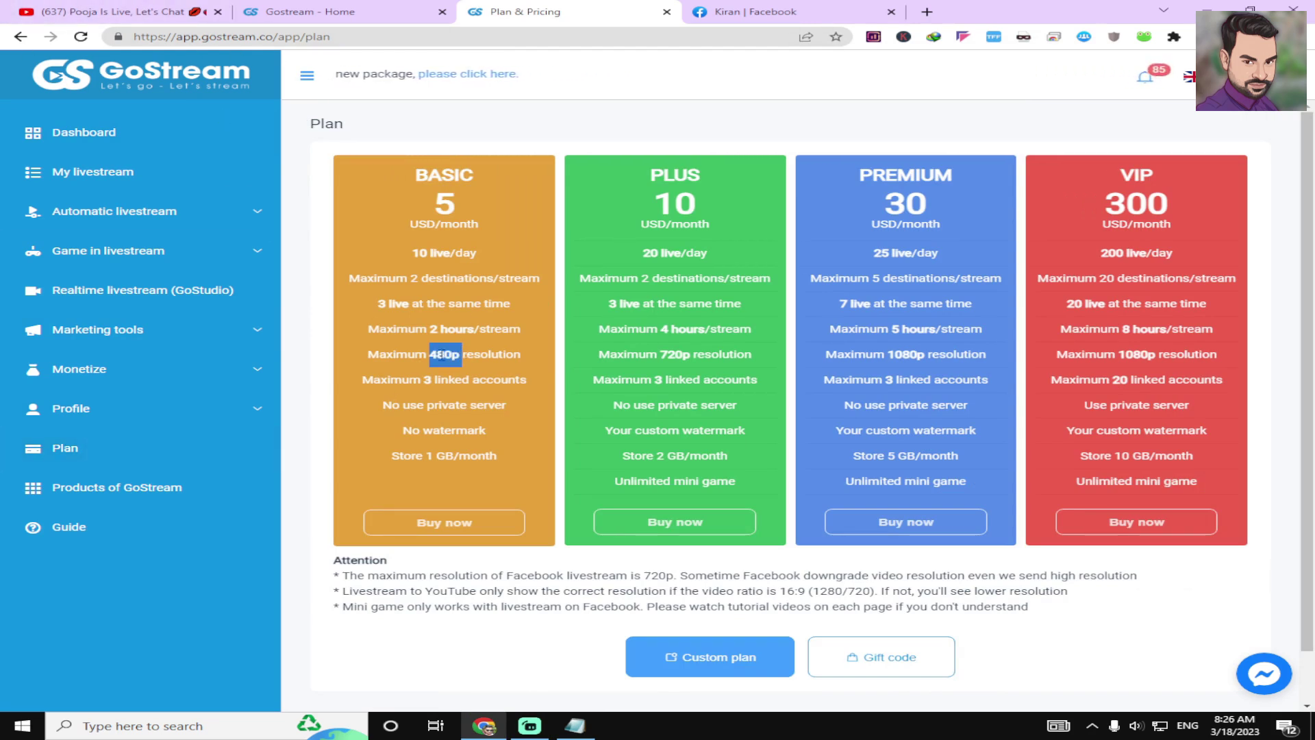
{"action": "left_click", "coordinate": [530, 356]}
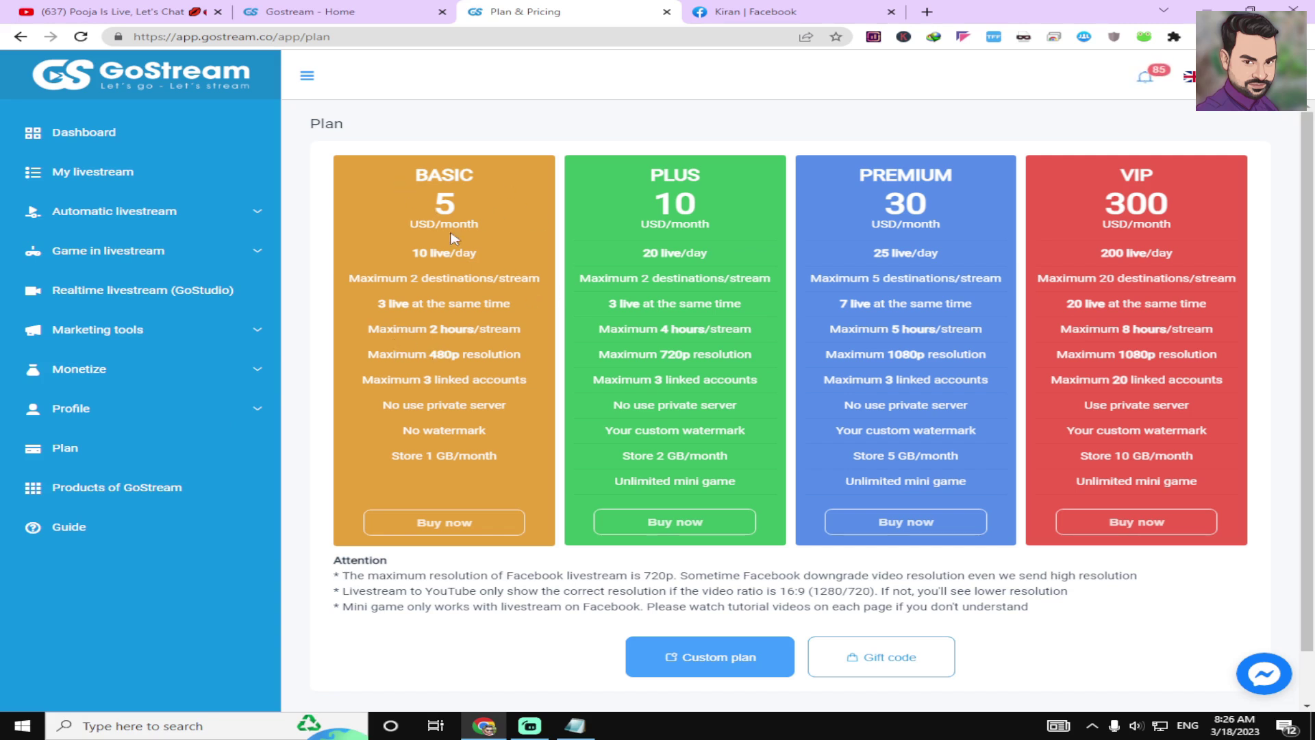
{"action": "triple_click", "coordinate": [437, 203]}
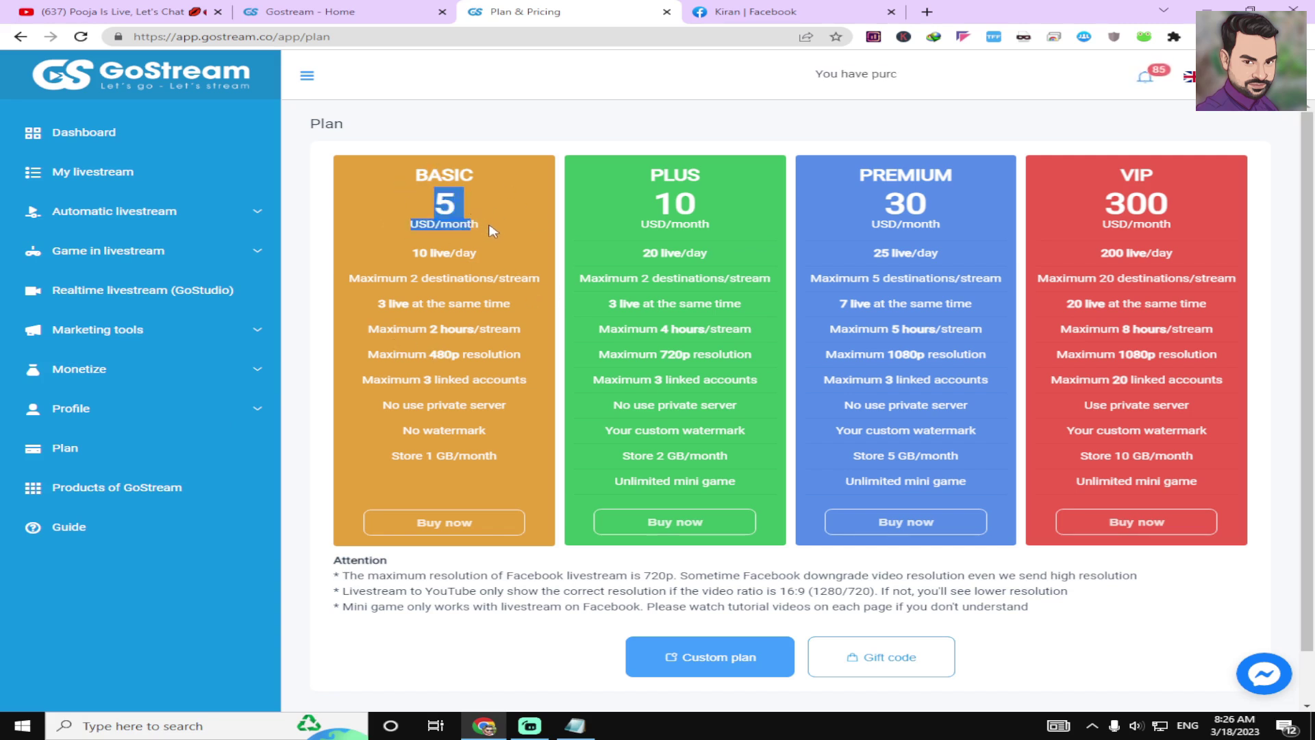
{"action": "left_click", "coordinate": [450, 208]}
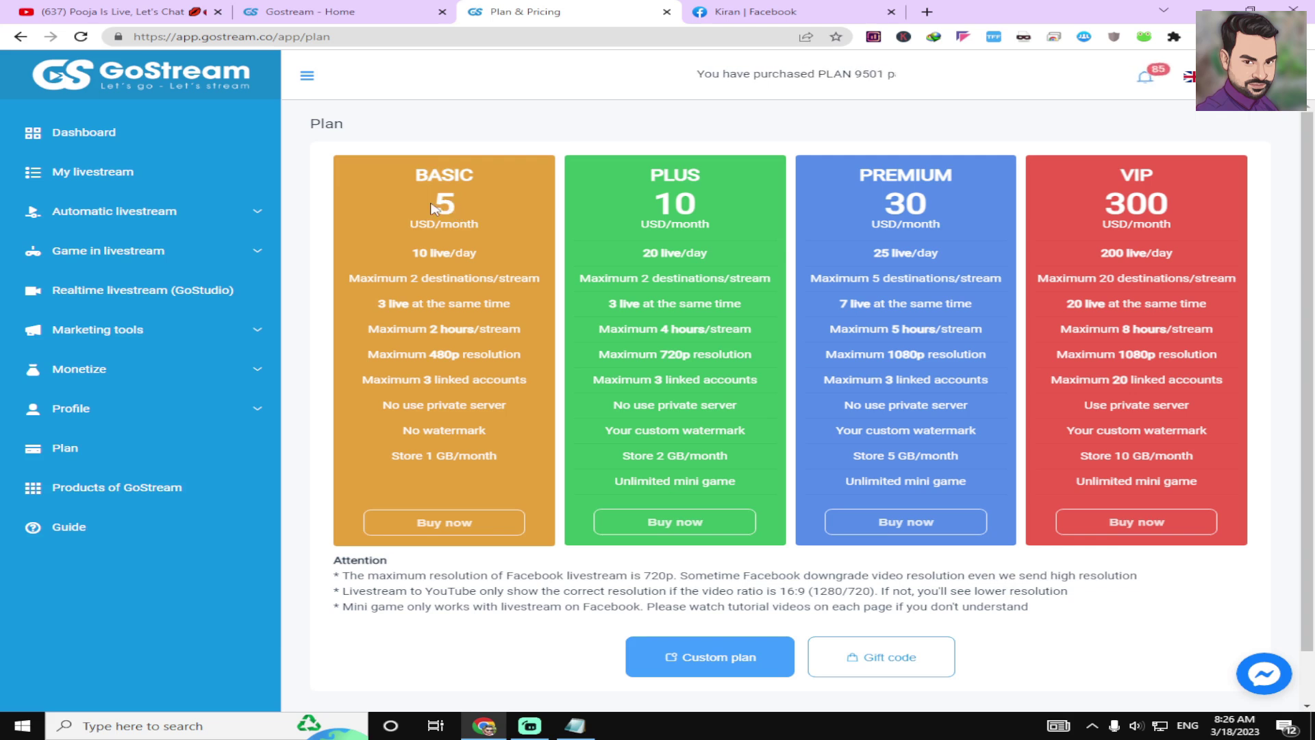
Search Google for "5$ to inr" in a new tab and underline the converted rupee amount.
{"action": "left_click", "coordinate": [926, 11]}
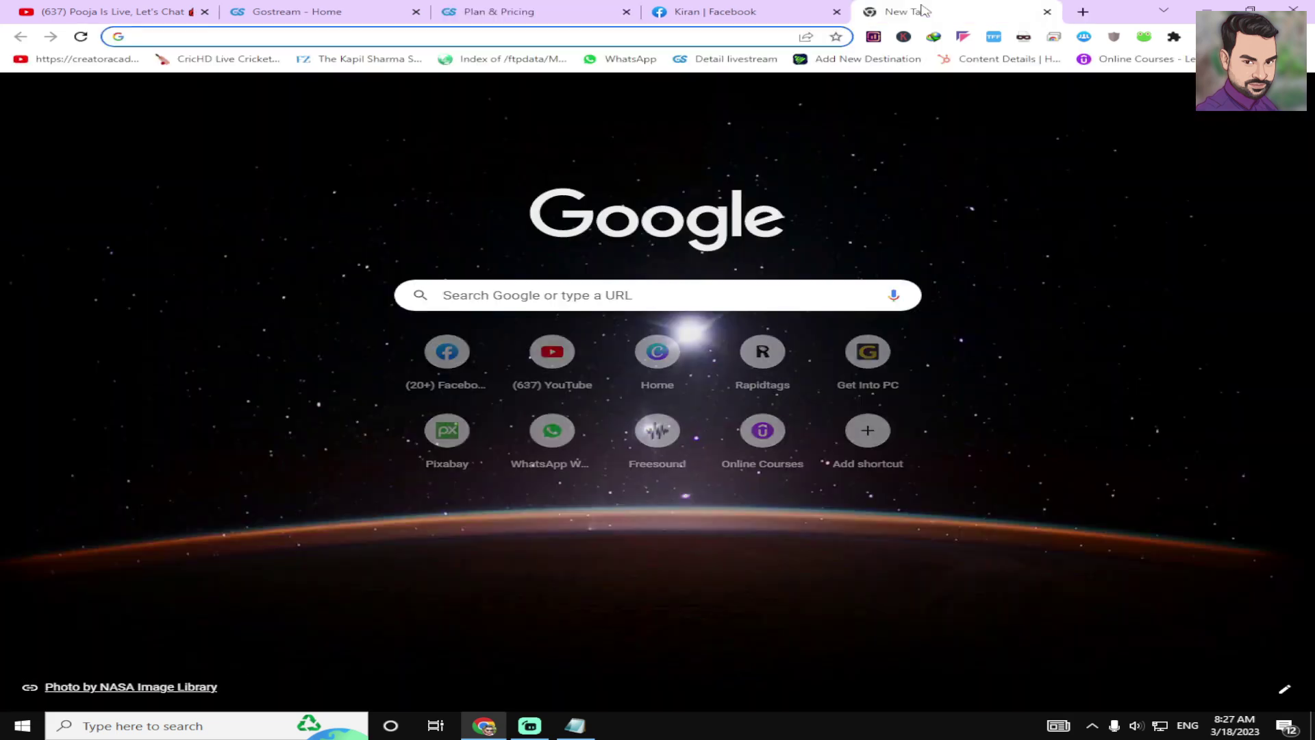
{"action": "type", "text": "5"}
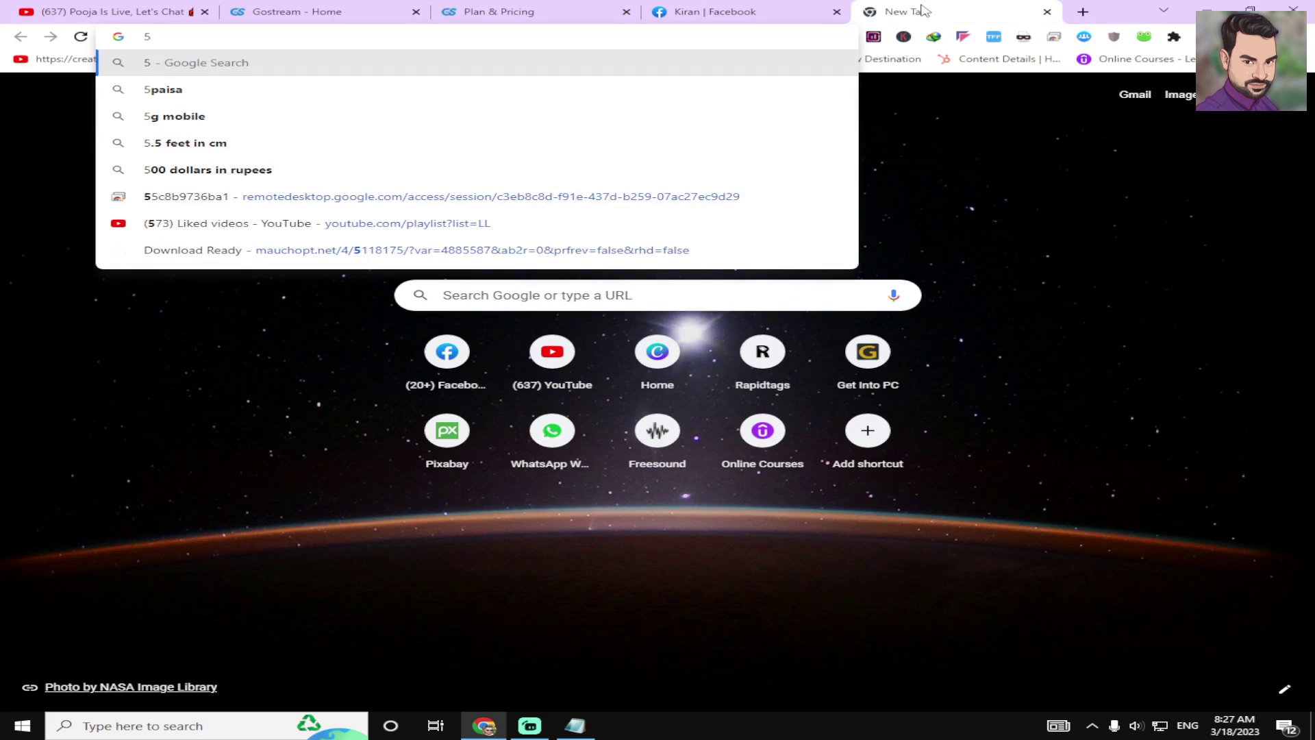
{"action": "type", "text": "$"}
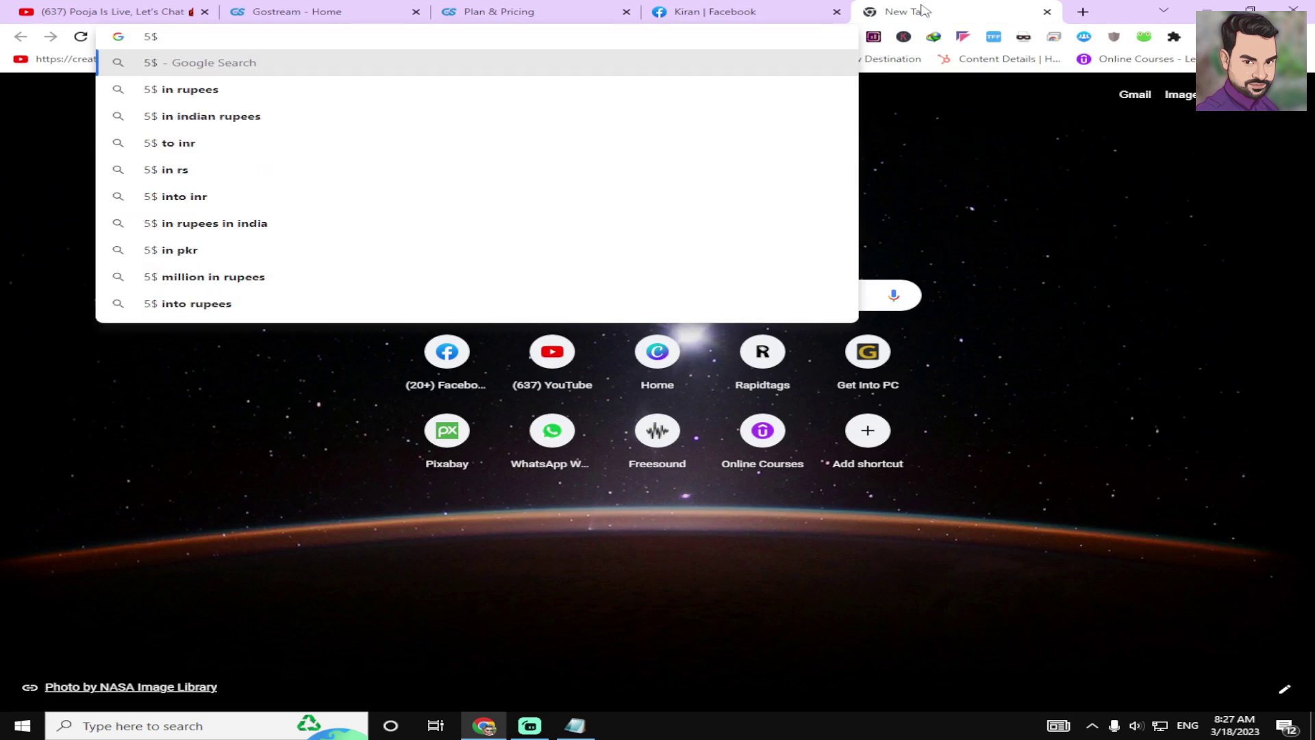
{"action": "left_click", "coordinate": [322, 152]}
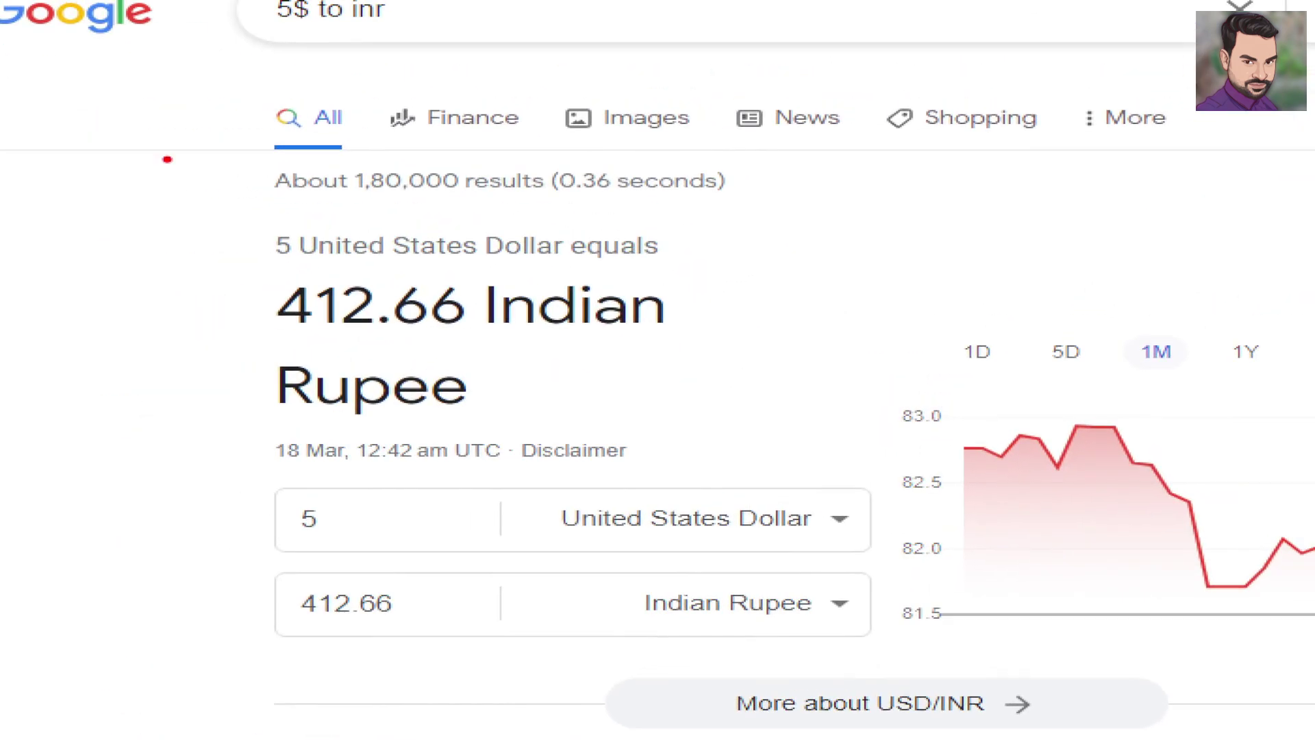
{"action": "left_click_drag", "start_coordinate": [259, 357], "coordinate": [567, 344]}
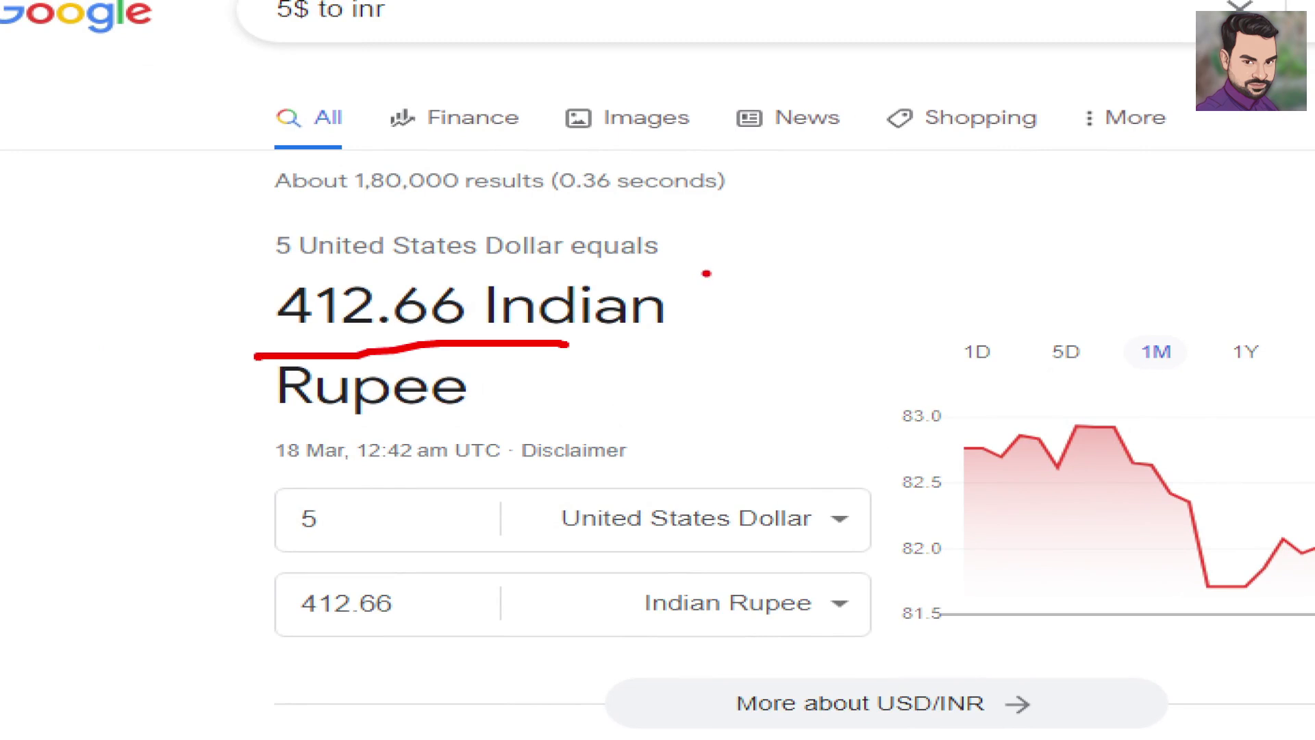
Mark up the converted rupee amount further and return to GoStream's Plan page to review the plans.
{"action": "left_click_drag", "start_coordinate": [706, 273], "coordinate": [1025, 206]}
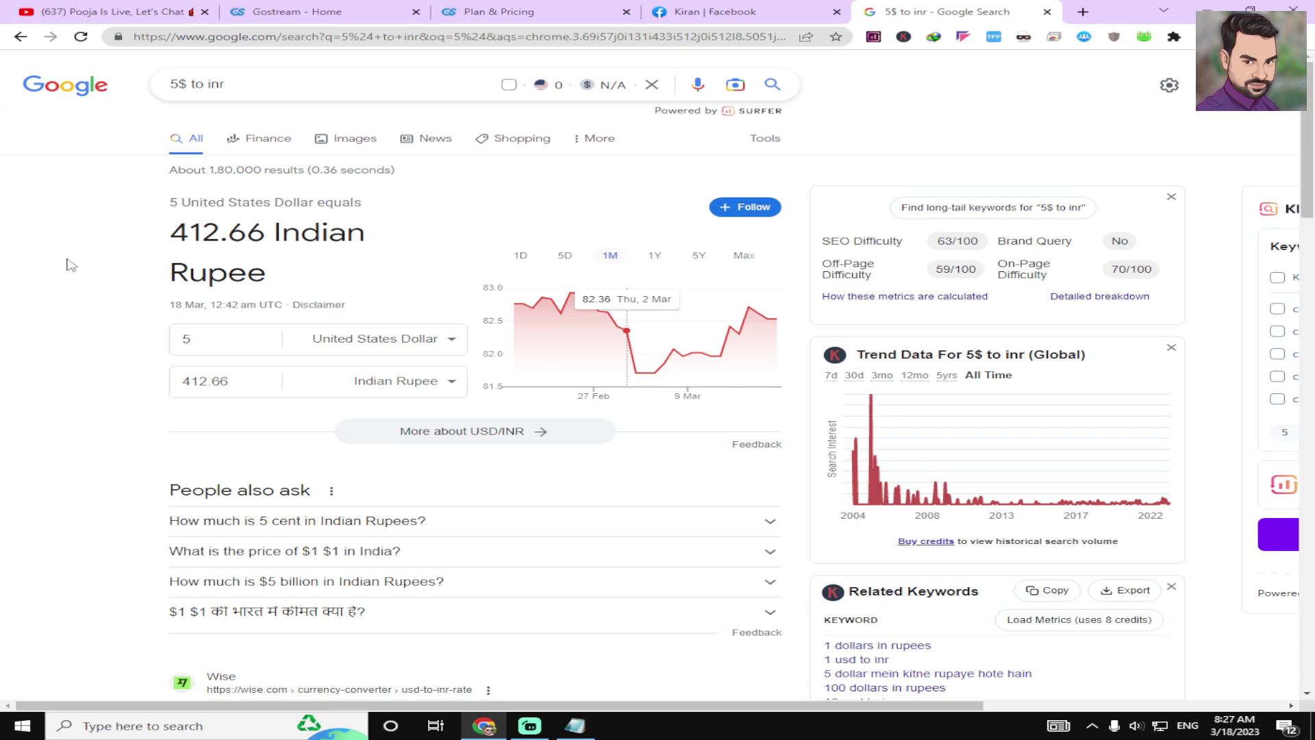
{"action": "left_click", "coordinate": [500, 12]}
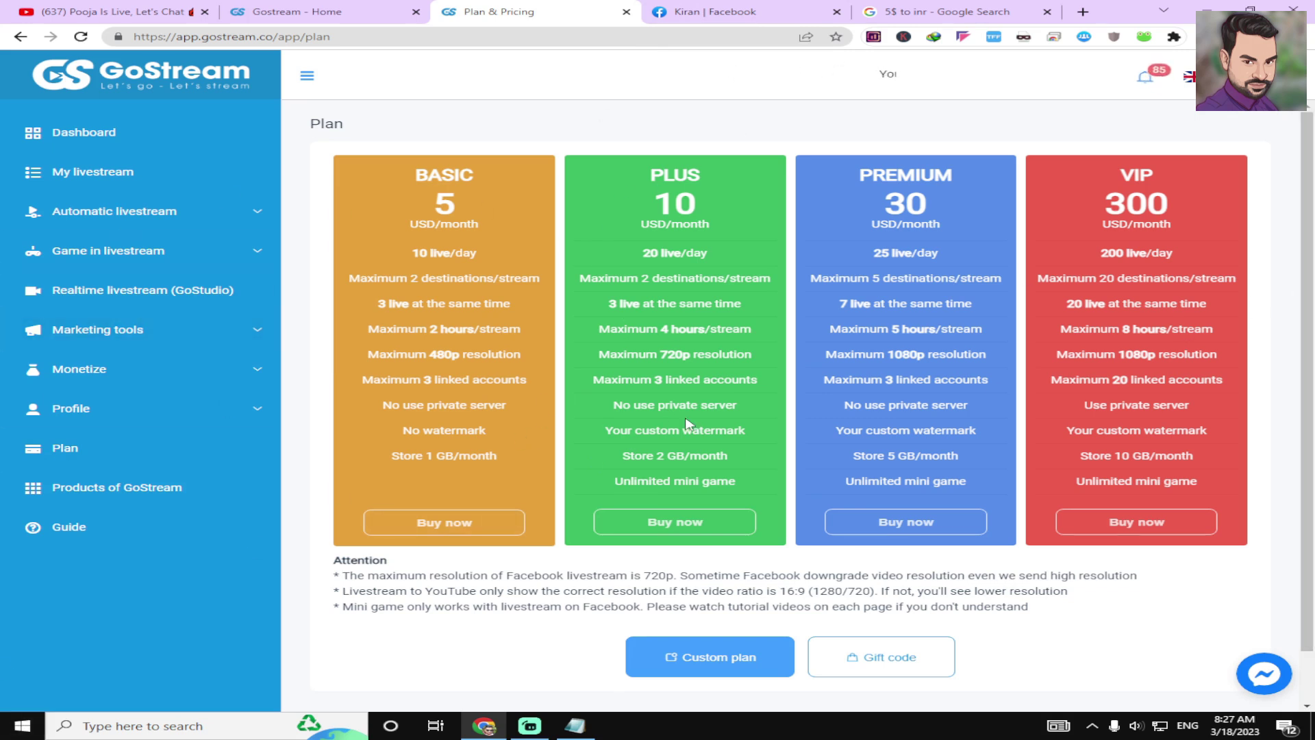
Switch to the Facebook page, show its posts and start a live video with the Go live option.
{"action": "left_click", "coordinate": [712, 8]}
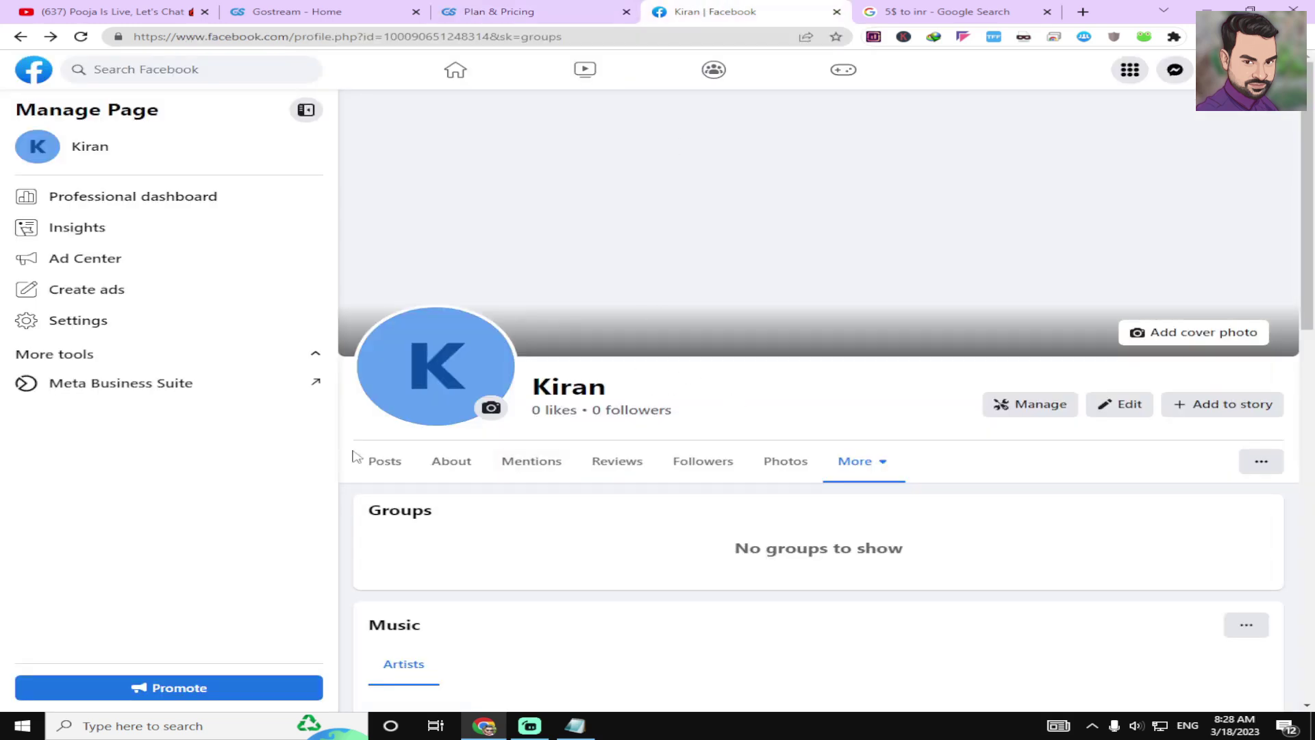
{"action": "left_click", "coordinate": [380, 472]}
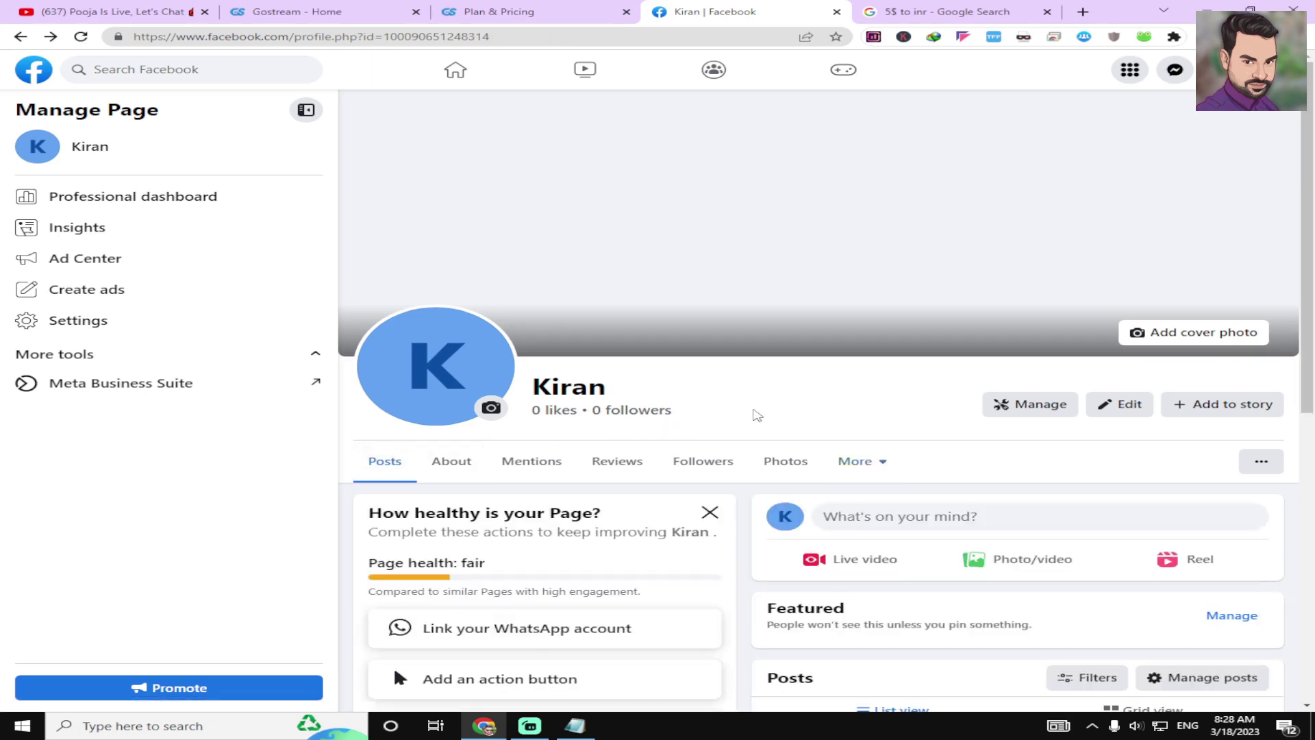
{"action": "scroll", "coordinate": [755, 411], "scroll_direction": "down", "scroll_amount": 3}
{"action": "left_click", "coordinate": [855, 352]}
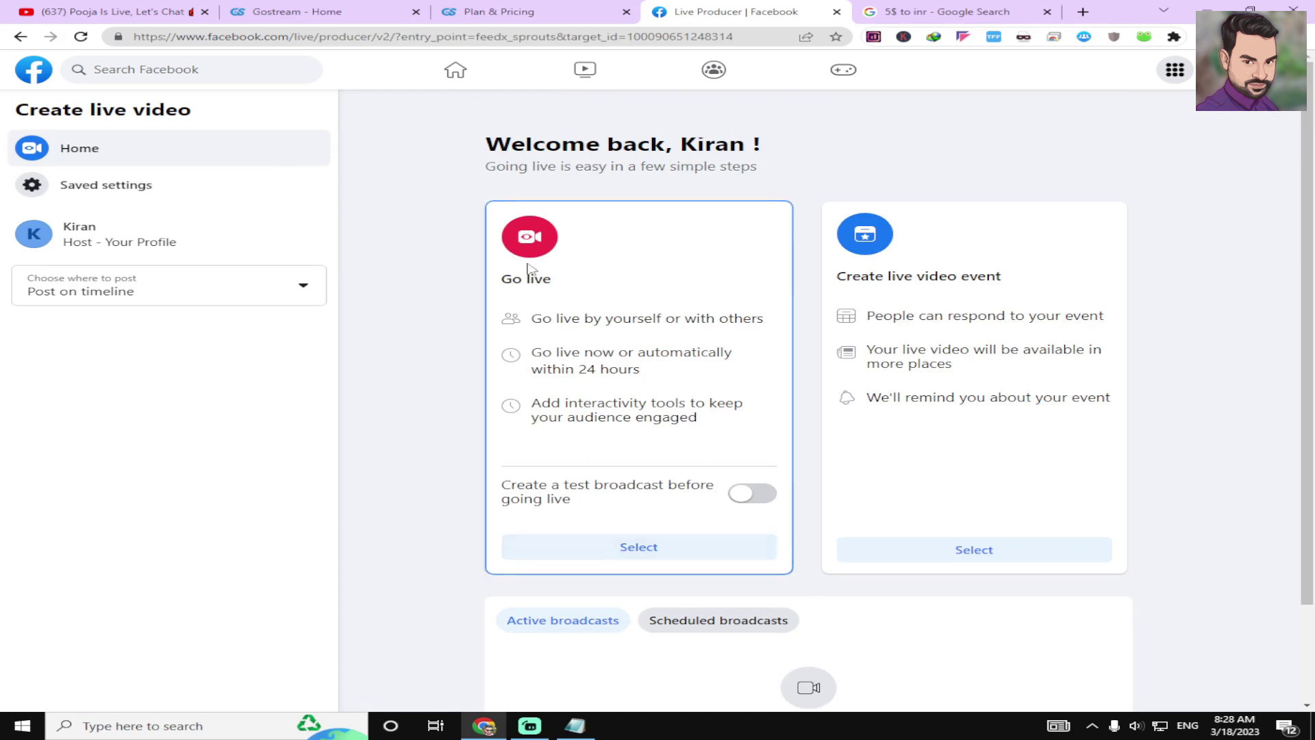
{"action": "left_click", "coordinate": [619, 546]}
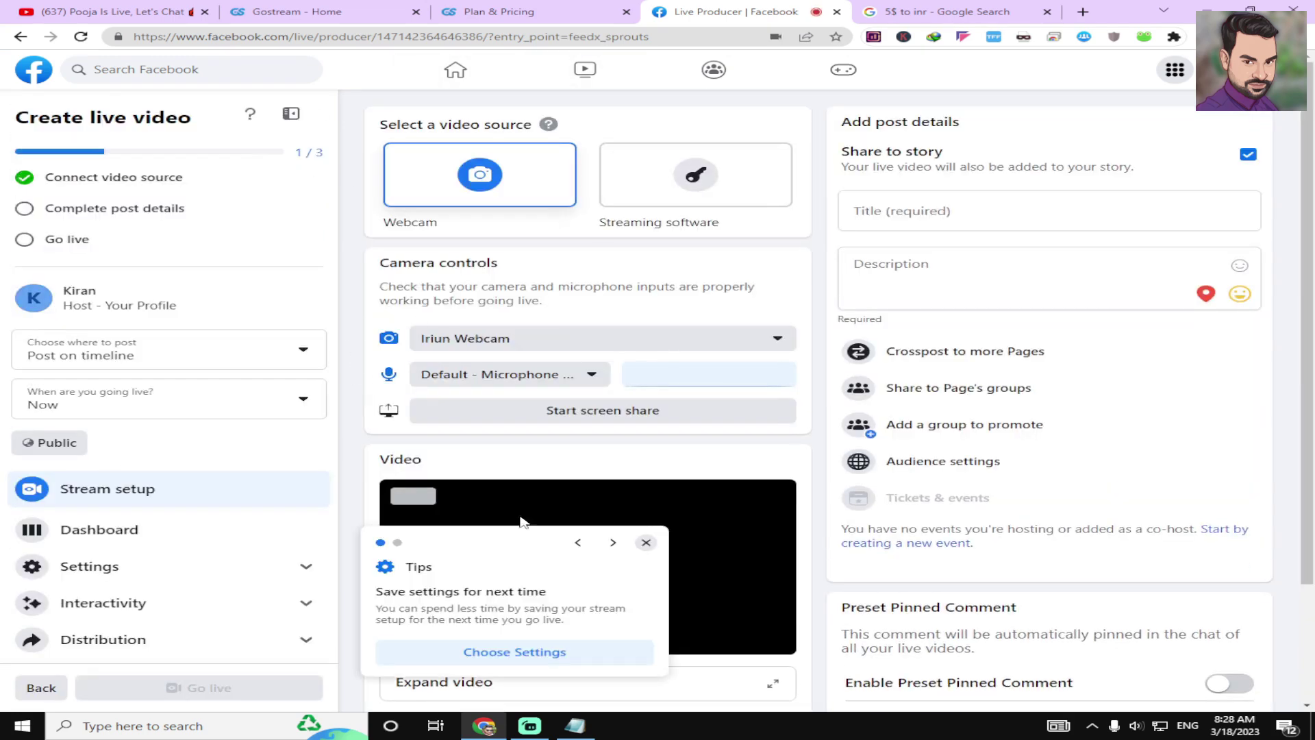
Choose Streaming software as the video source and dismiss both tips.
{"action": "left_click", "coordinate": [683, 178]}
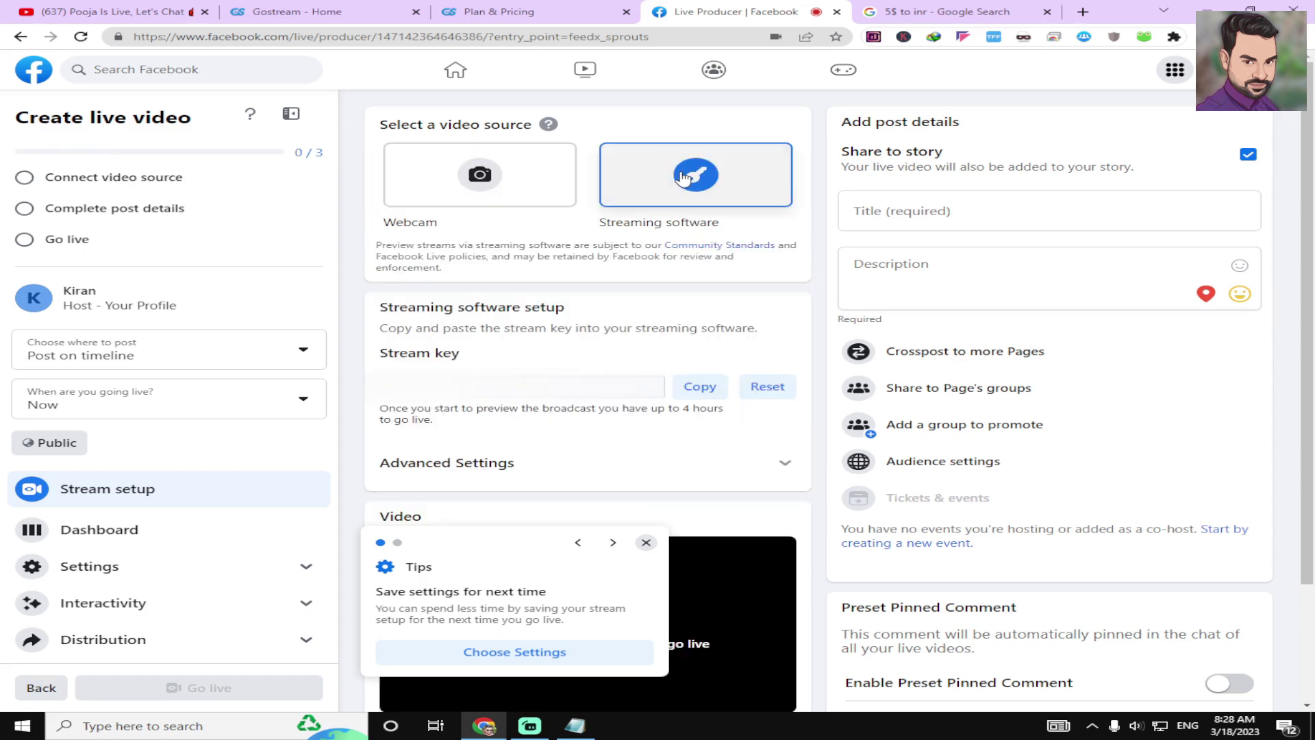
{"action": "left_click", "coordinate": [648, 544]}
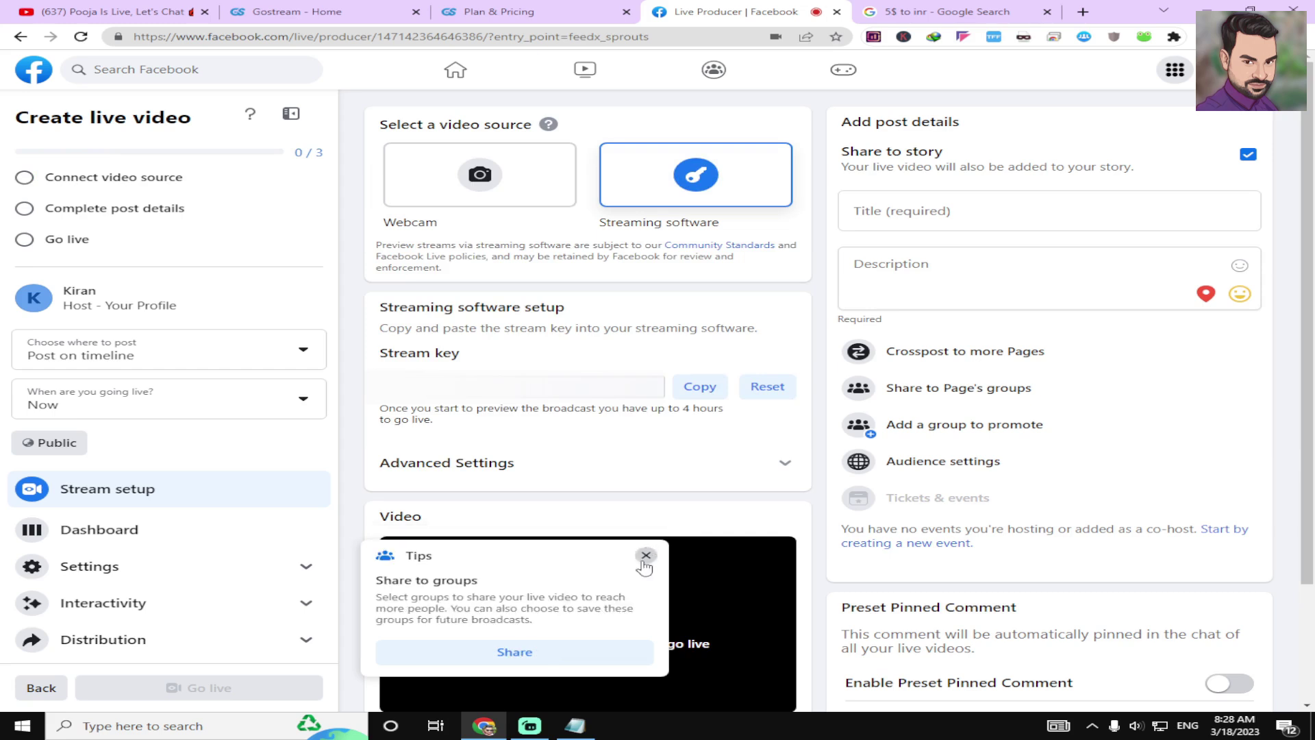
{"action": "left_click", "coordinate": [647, 554]}
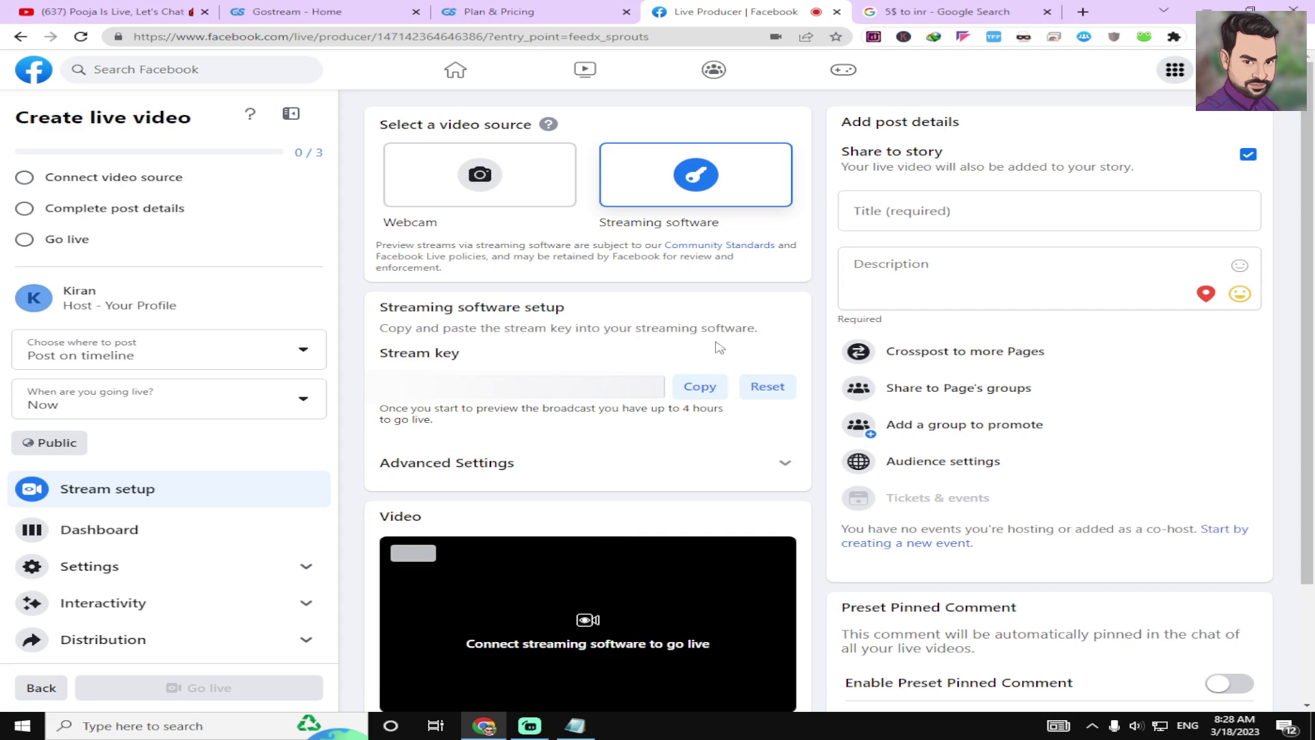
Title the live video with the page's first name followed by "jee live" and copy that title into the description.
{"action": "left_click", "coordinate": [989, 214]}
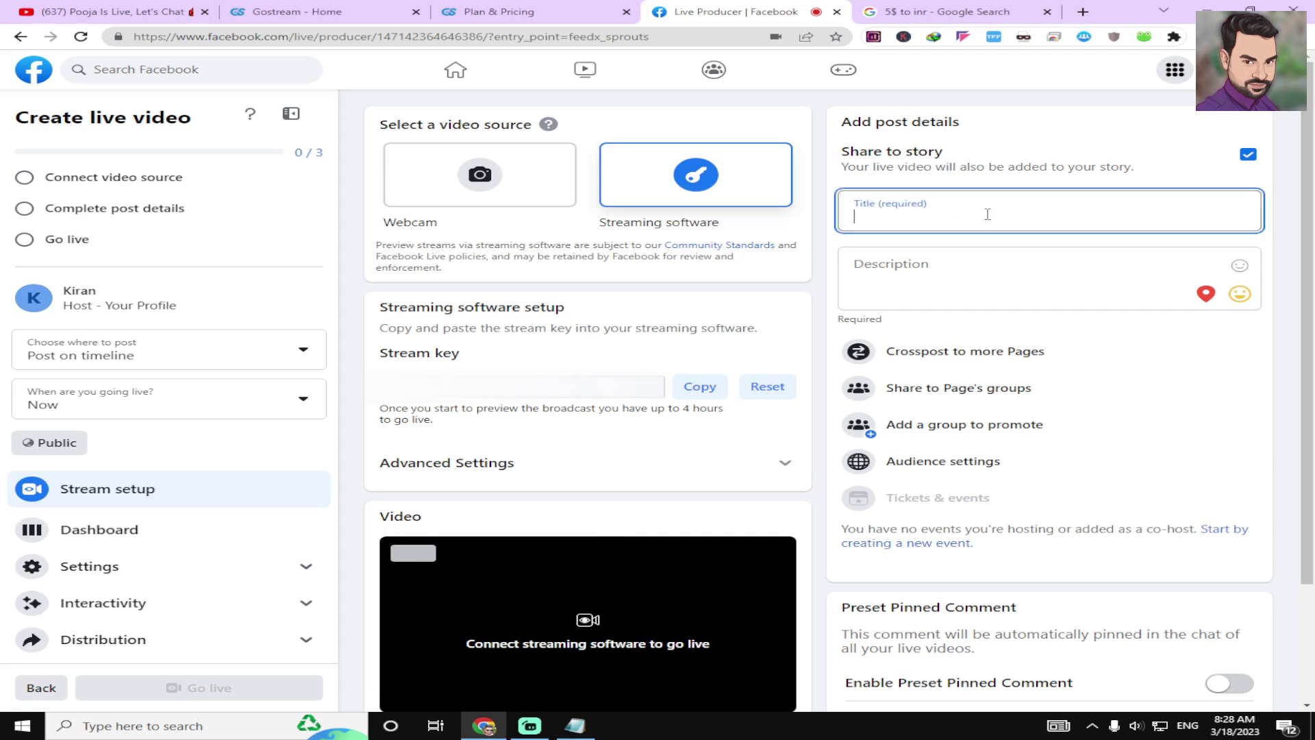
{"action": "type", "text": "Kiran jee live"}
{"action": "left_click_drag", "start_coordinate": [947, 218], "coordinate": [817, 217]}
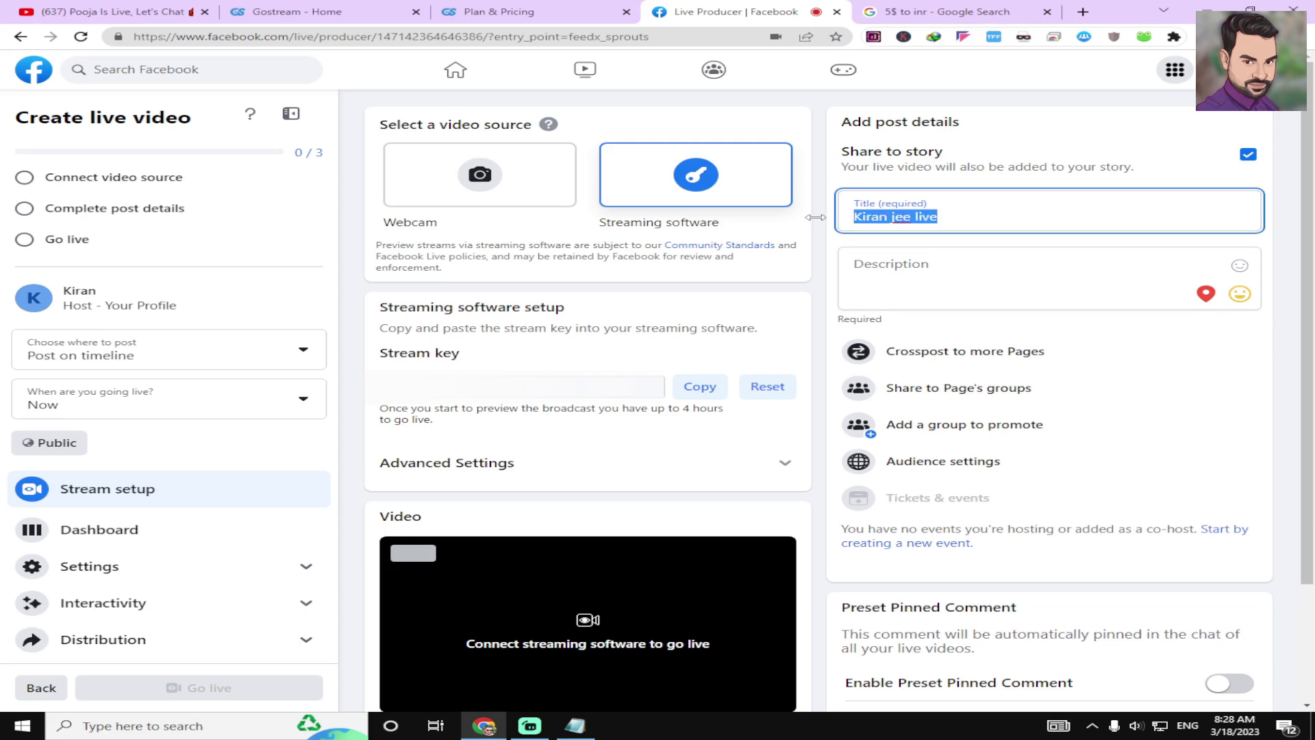
{"action": "type", "text": "C"}
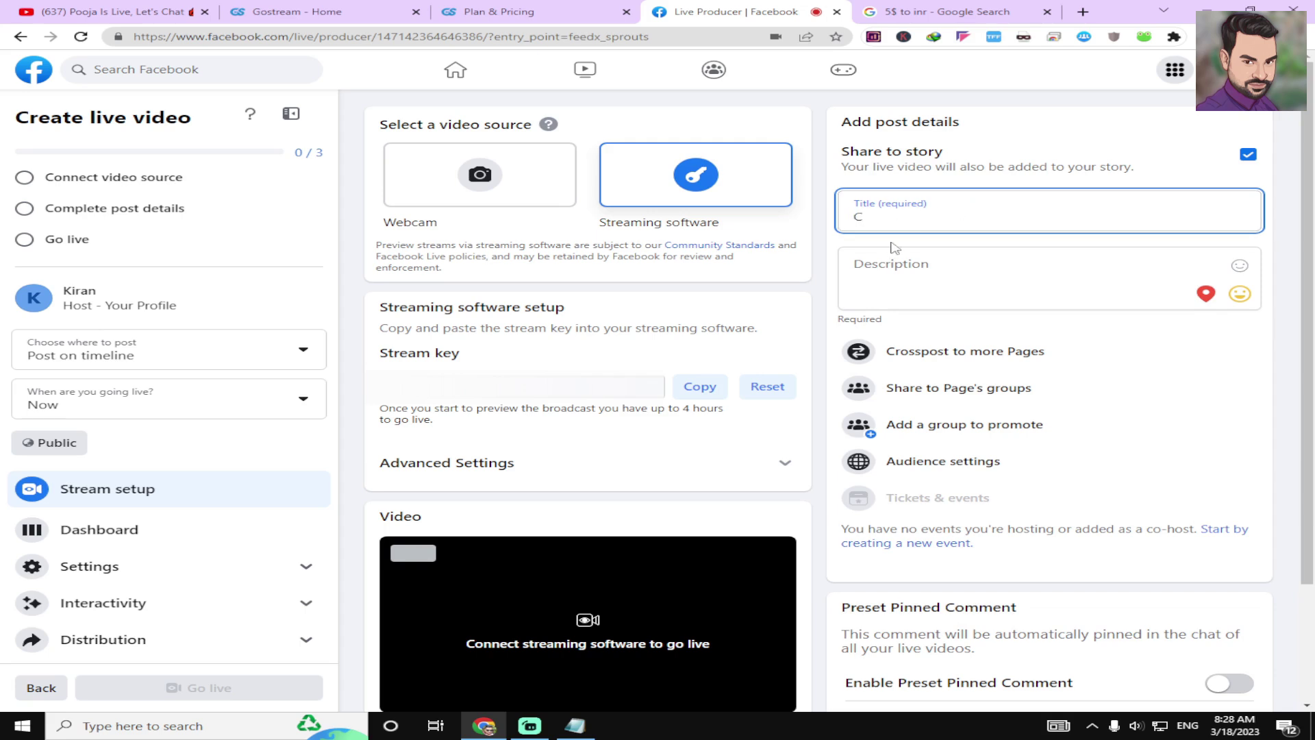
{"action": "key", "text": "ctrl+z"}
{"action": "left_click_drag", "start_coordinate": [948, 218], "coordinate": [803, 221]}
{"action": "key", "text": "ctrl+c"}
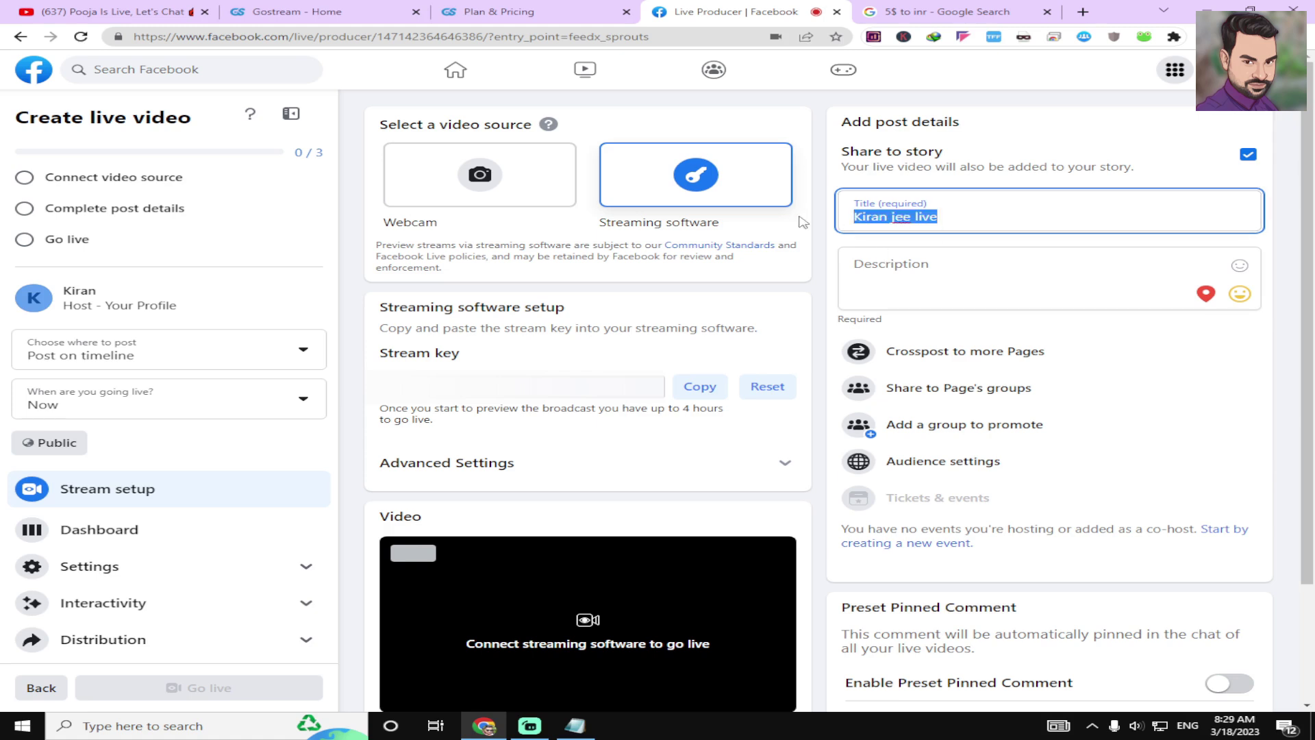
{"action": "left_click", "coordinate": [890, 260]}
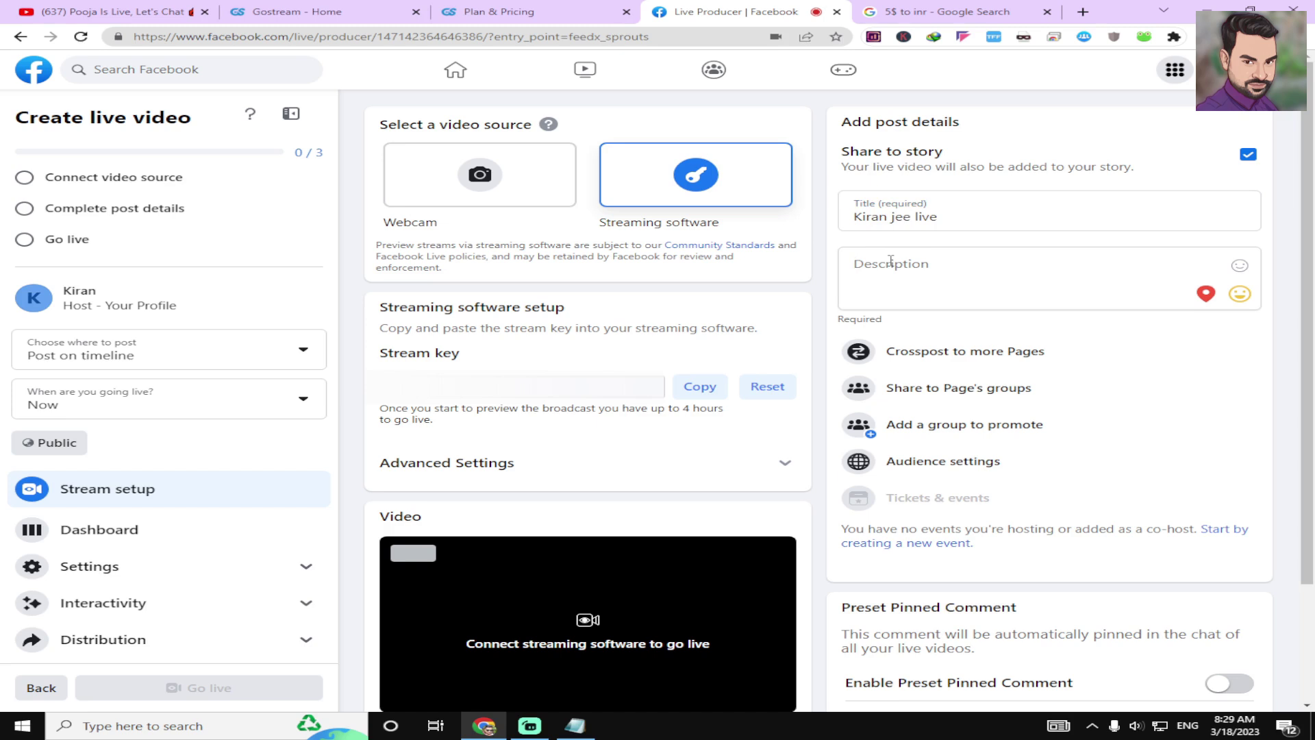
{"action": "key", "text": "ctrl+v"}
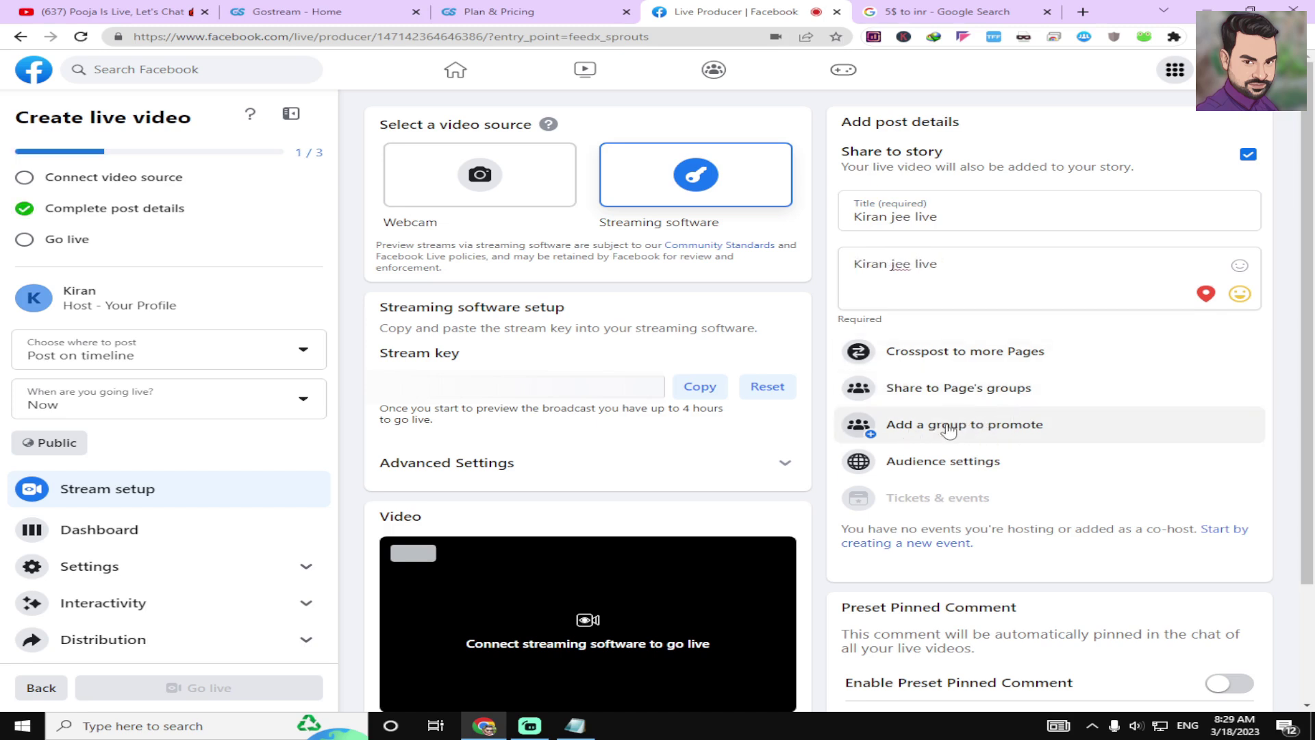
Choose the page's public group as the group to promote and select it for sharing the live video.
{"action": "left_click", "coordinate": [948, 430]}
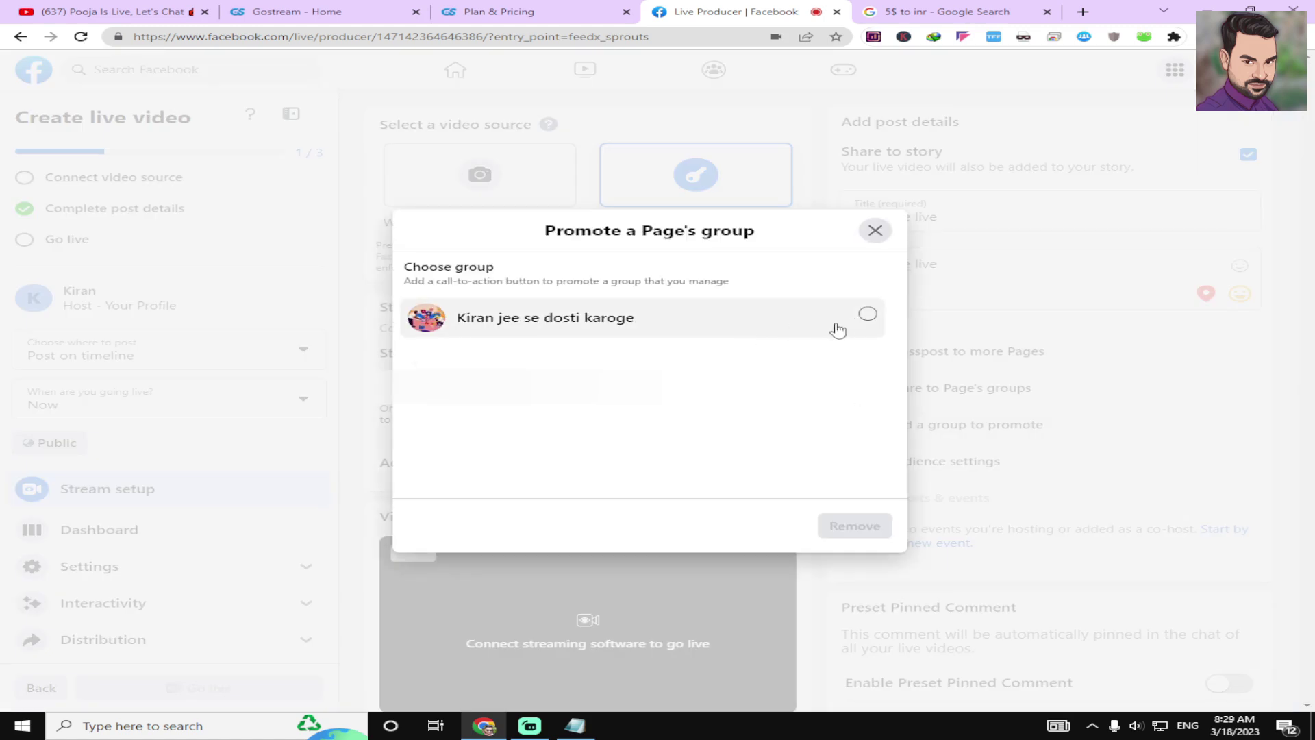
{"action": "left_click", "coordinate": [865, 317]}
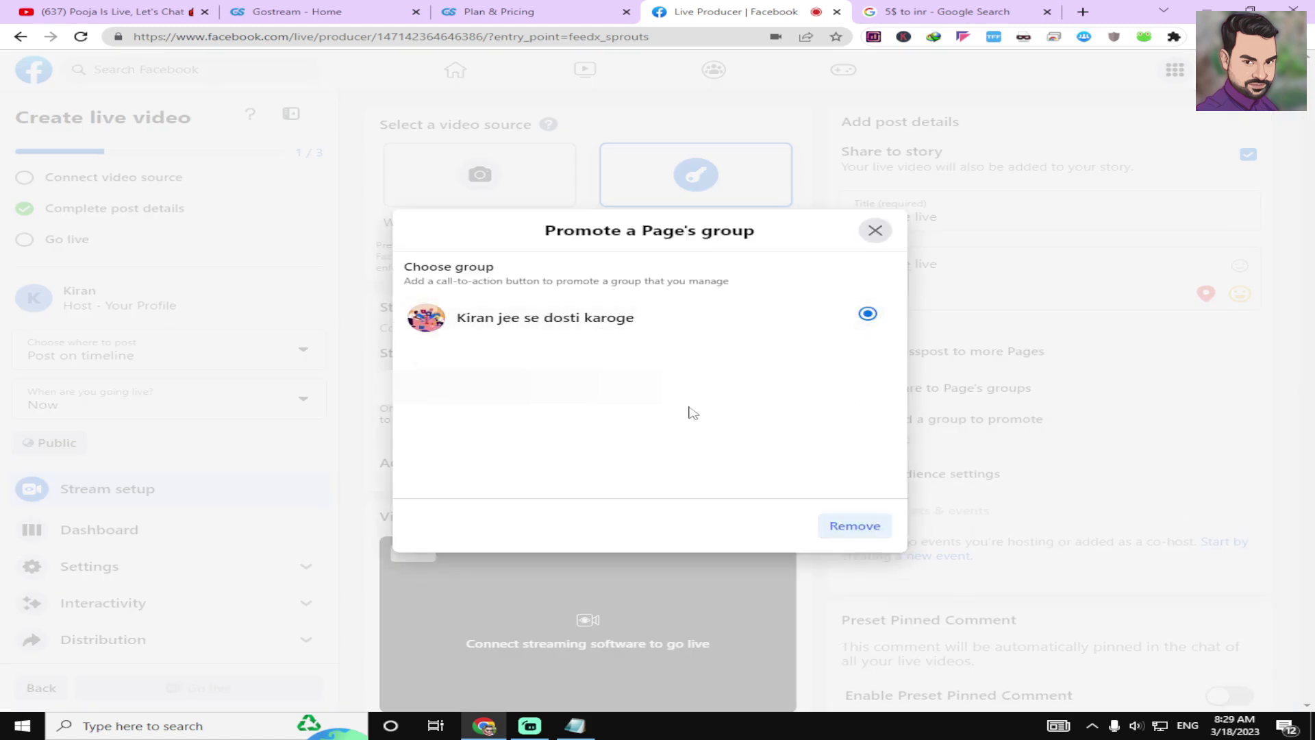
{"action": "left_click", "coordinate": [1000, 344]}
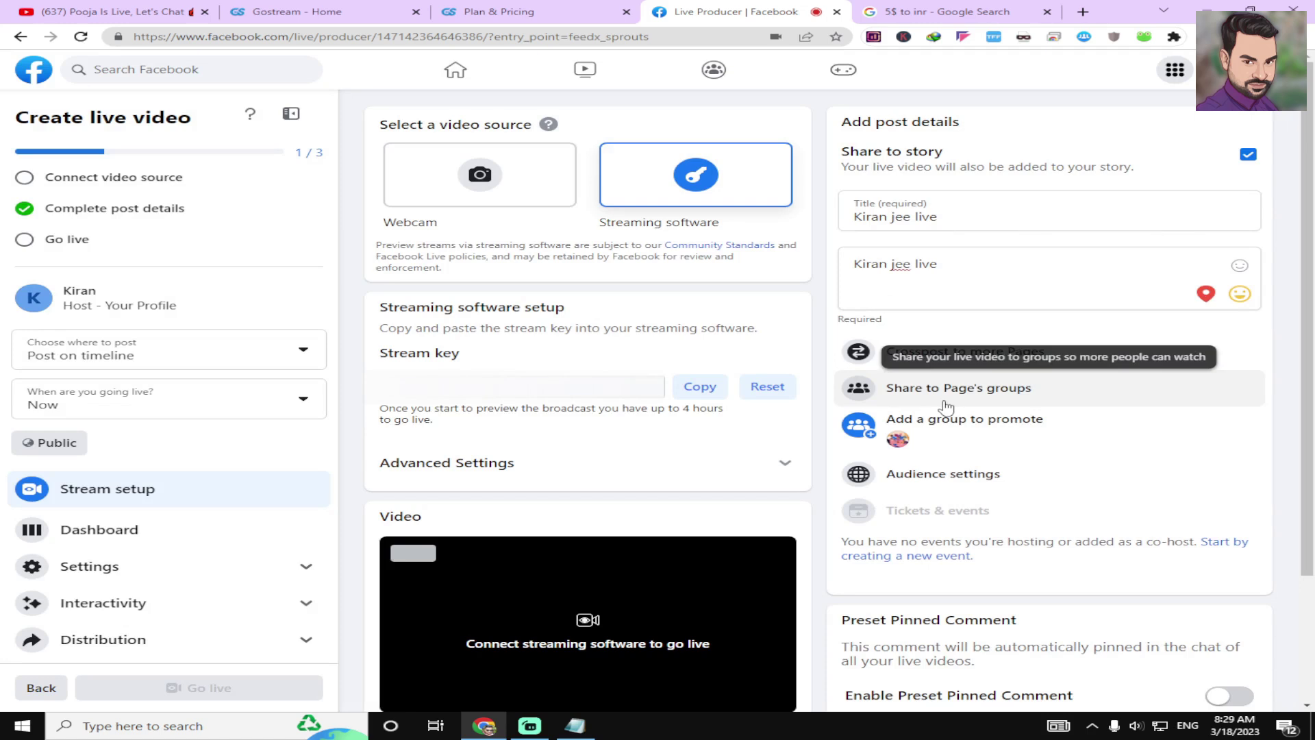
{"action": "left_click", "coordinate": [944, 403]}
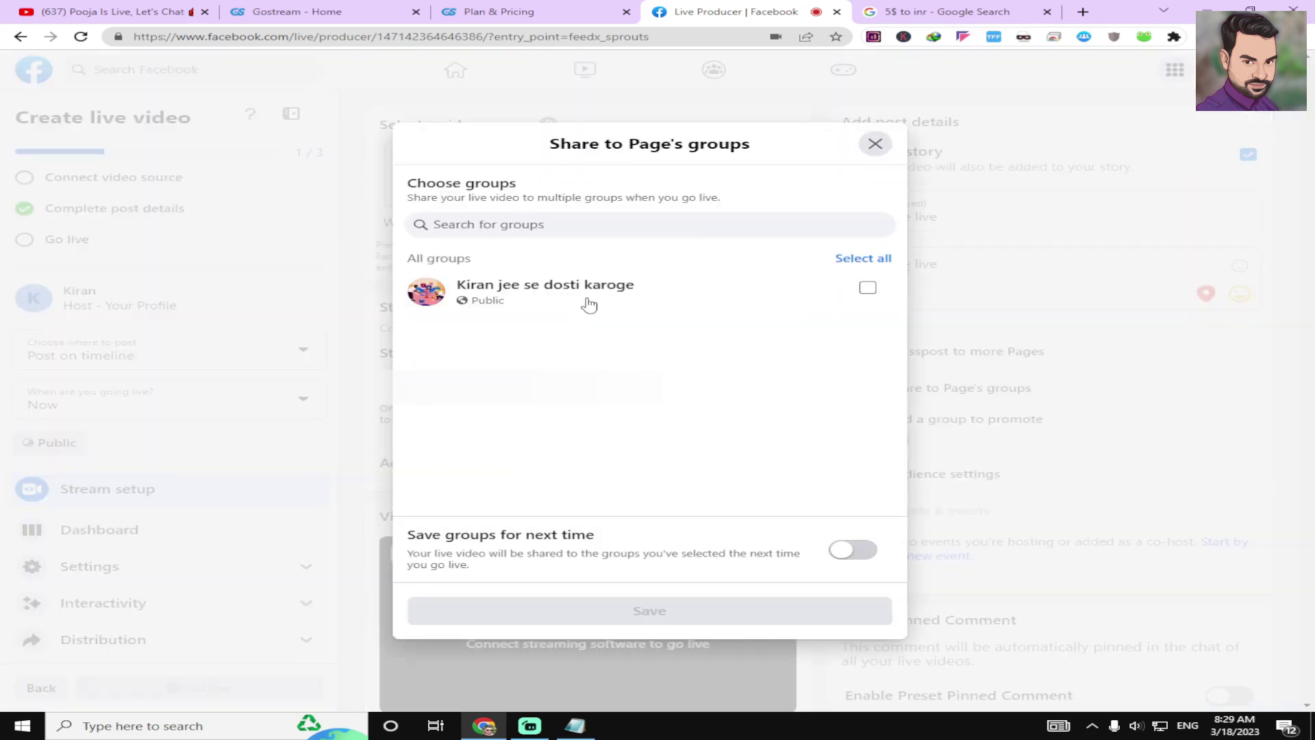
{"action": "left_click", "coordinate": [866, 291]}
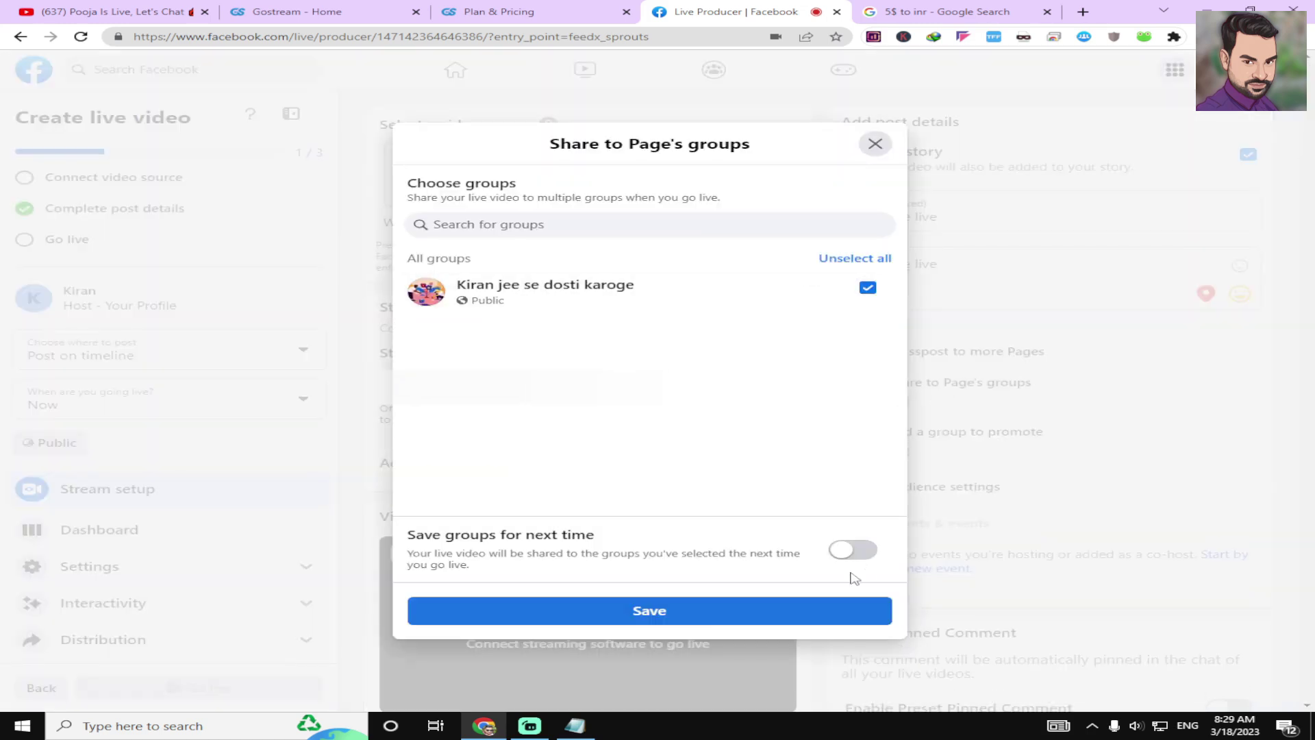
{"action": "left_click", "coordinate": [1078, 442]}
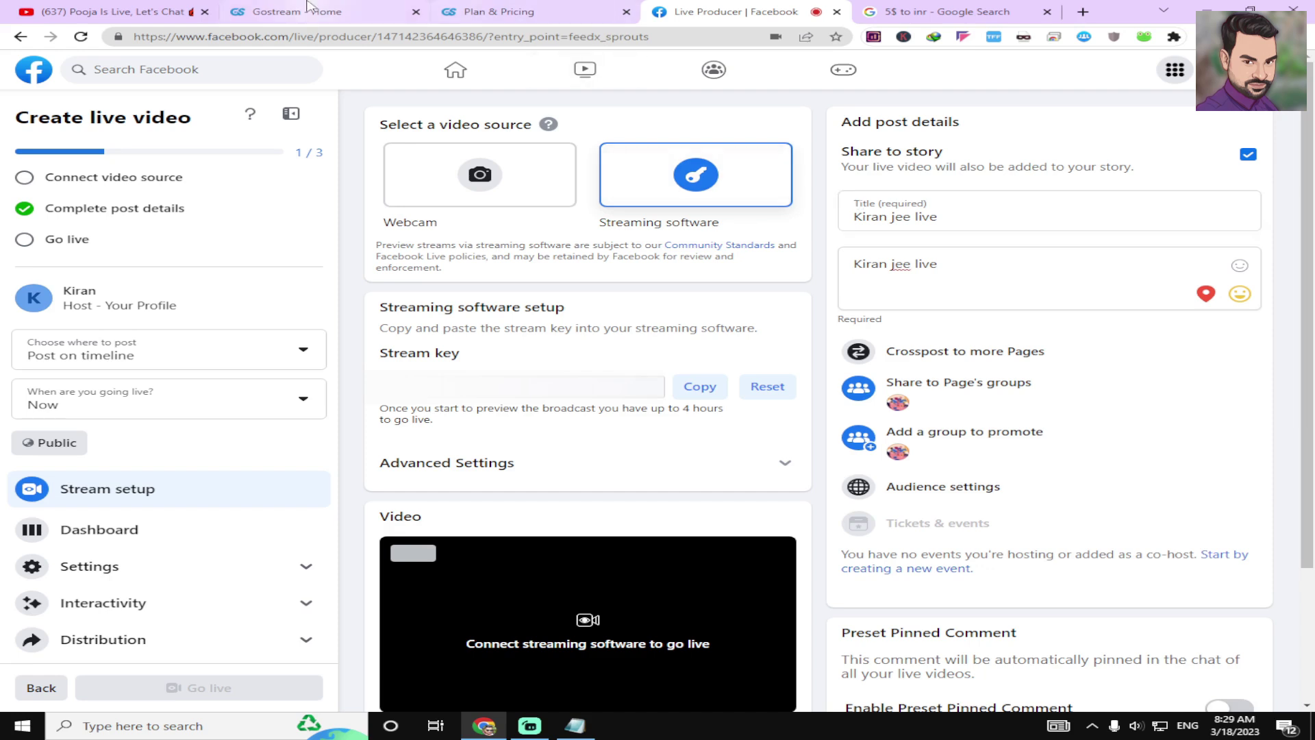
Copy the live video's stream key and switch to the GoStream app's Plan page.
{"action": "mouse_move", "coordinate": [307, 7]}
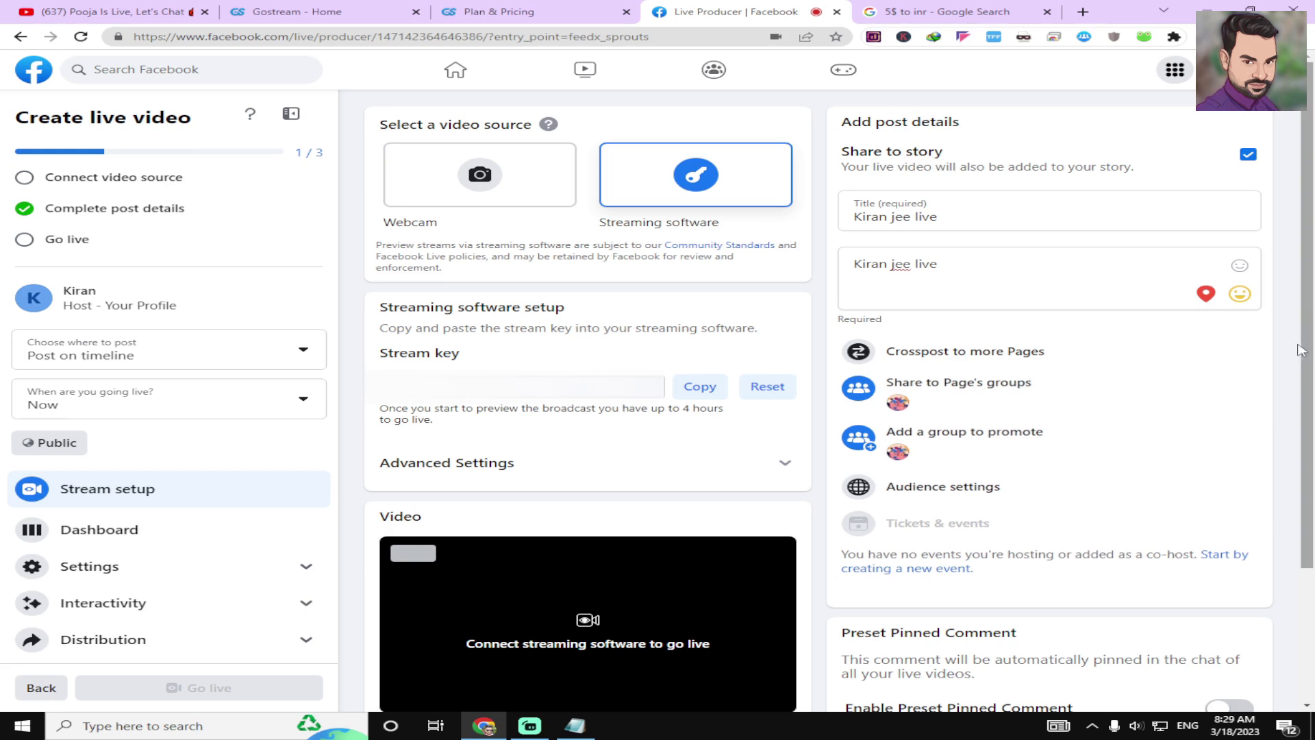
{"action": "left_click", "coordinate": [711, 393]}
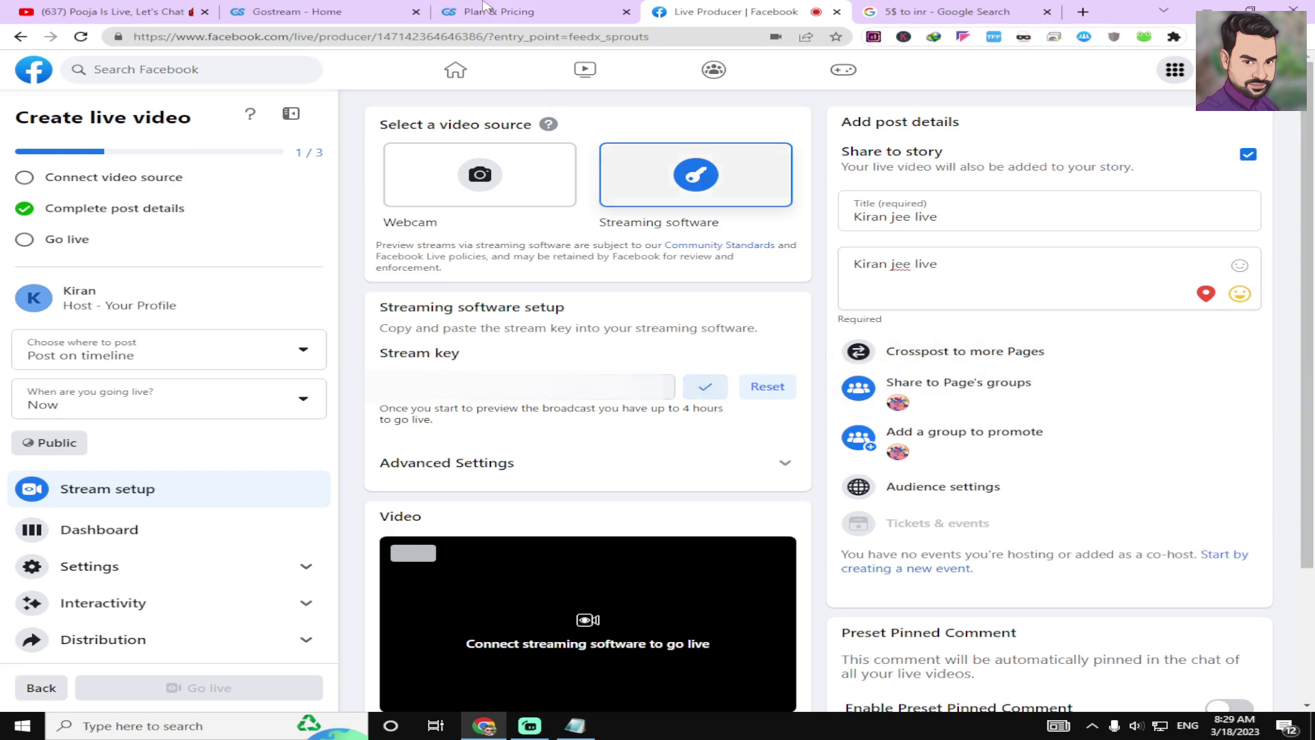
{"action": "mouse_move", "coordinate": [433, 6]}
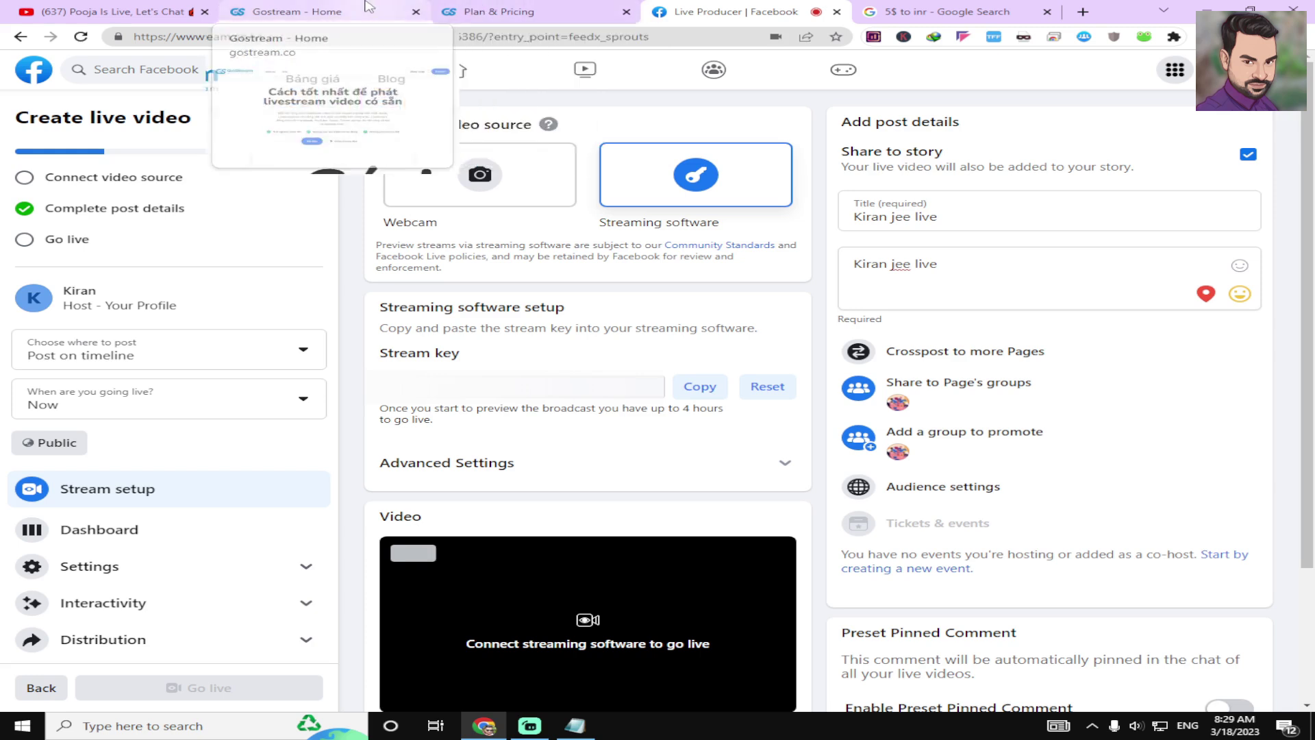
{"action": "left_click", "coordinate": [327, 9]}
{"action": "left_click", "coordinate": [553, 8]}
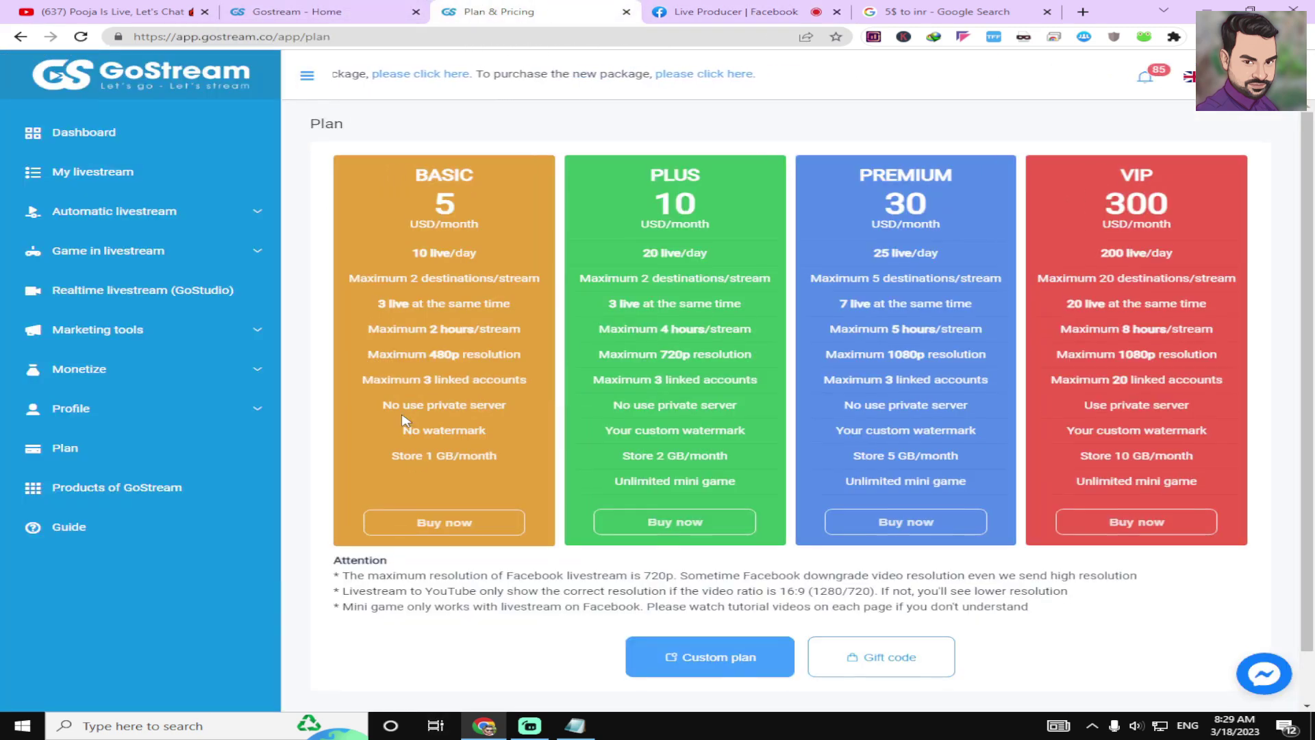
Go through the GoStream dashboard to the automatic livestream form for a pre-recorded video.
{"action": "left_click", "coordinate": [112, 146]}
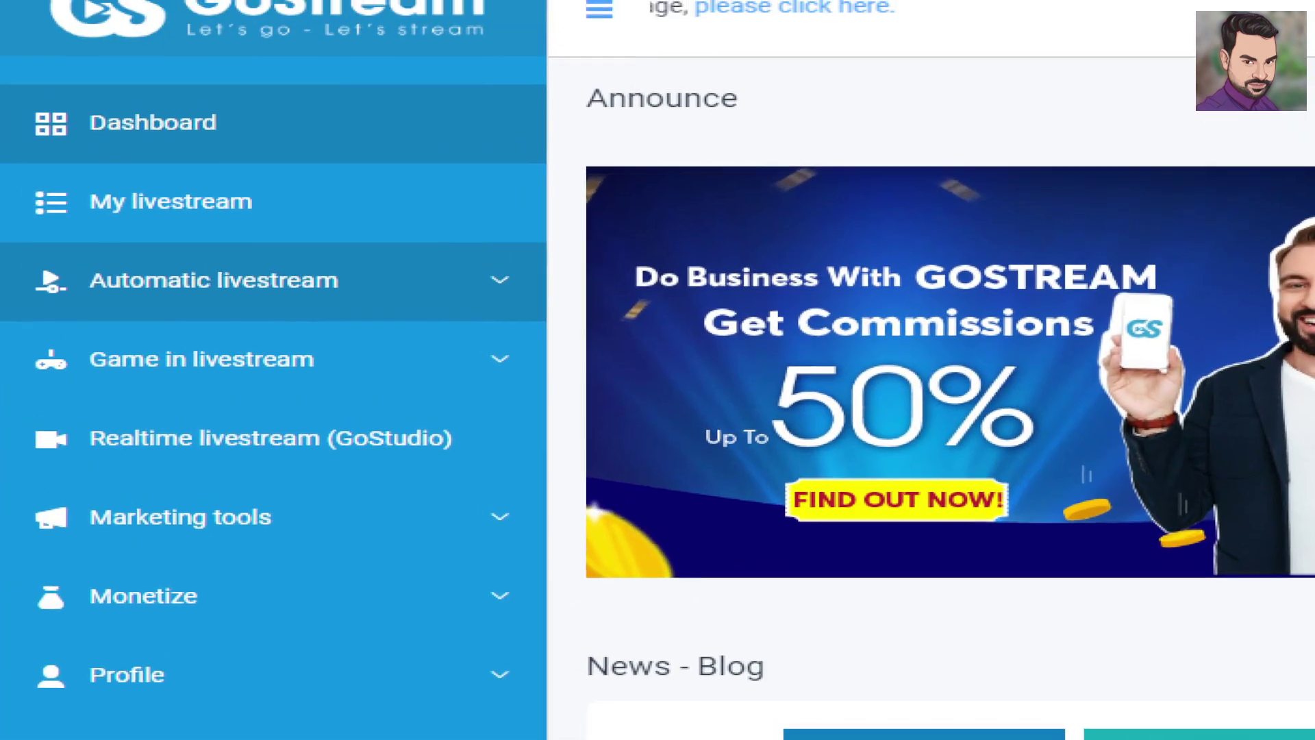
{"action": "left_click_drag", "start_coordinate": [188, 208], "coordinate": [235, 226]}
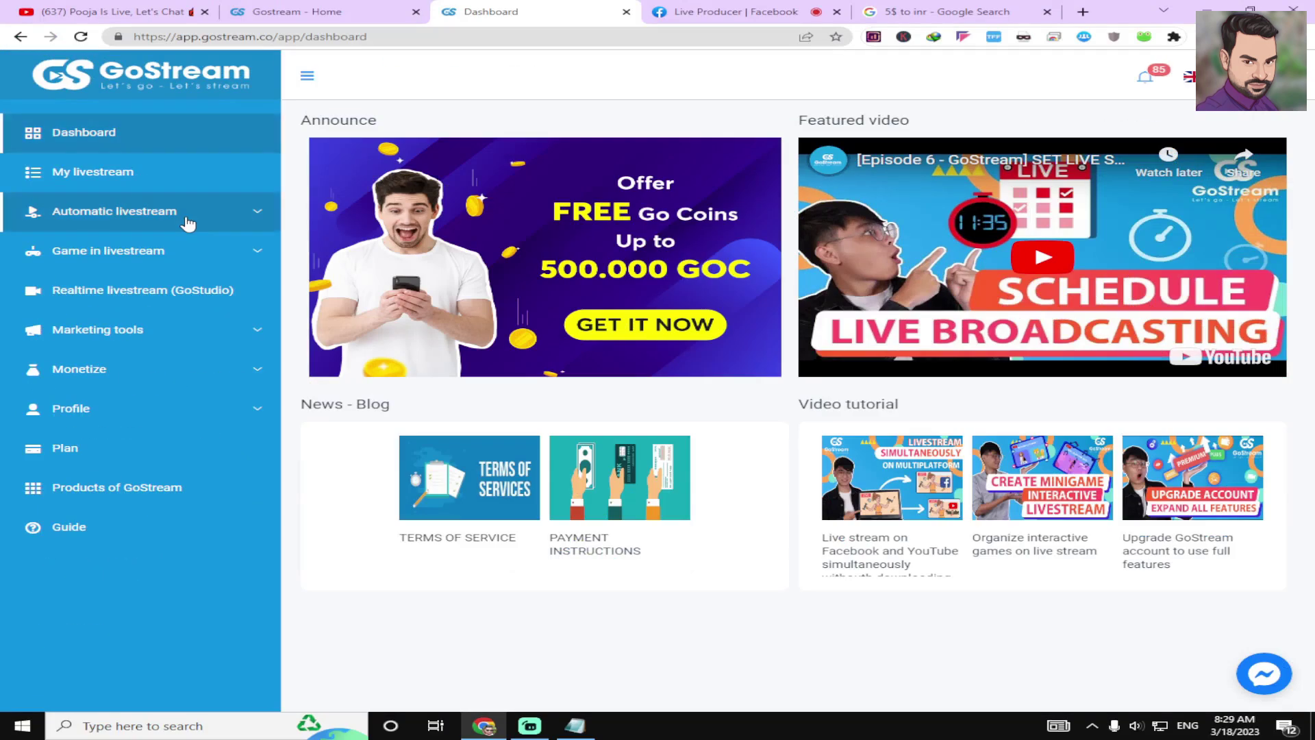
{"action": "left_click", "coordinate": [361, 303]}
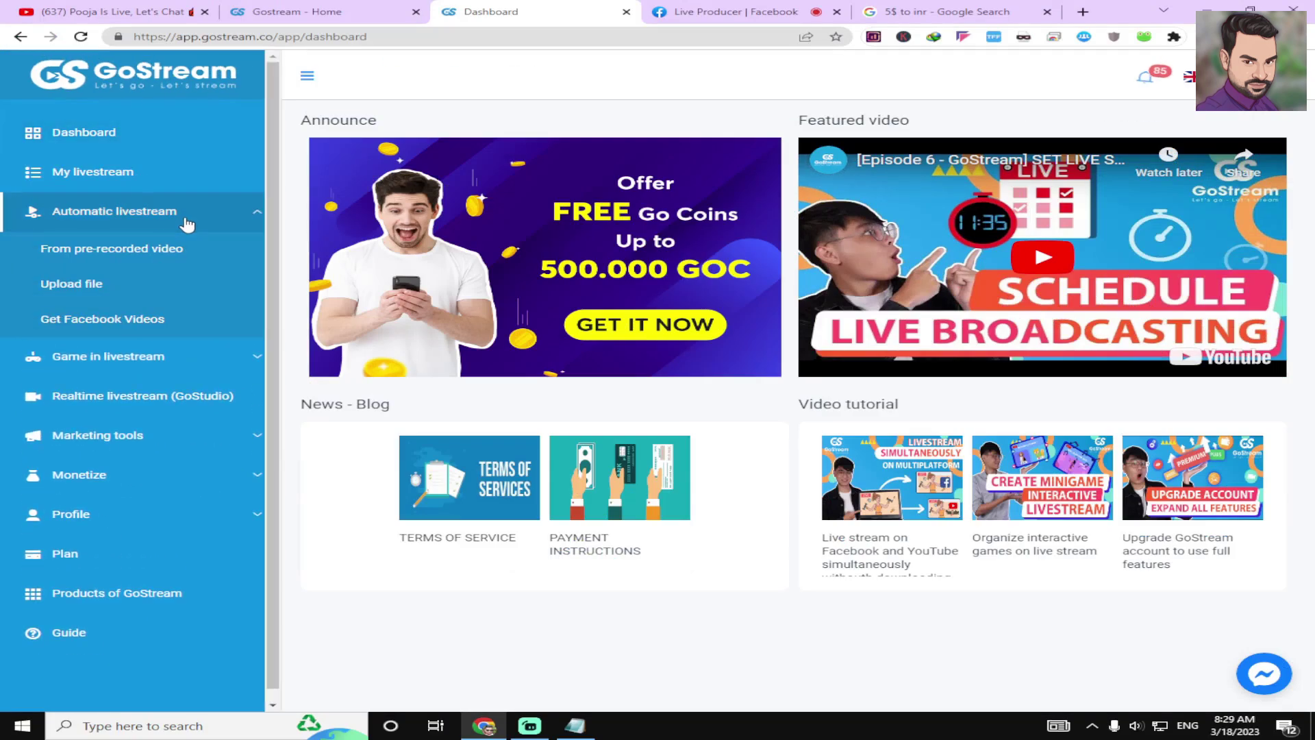
{"action": "left_click", "coordinate": [105, 256]}
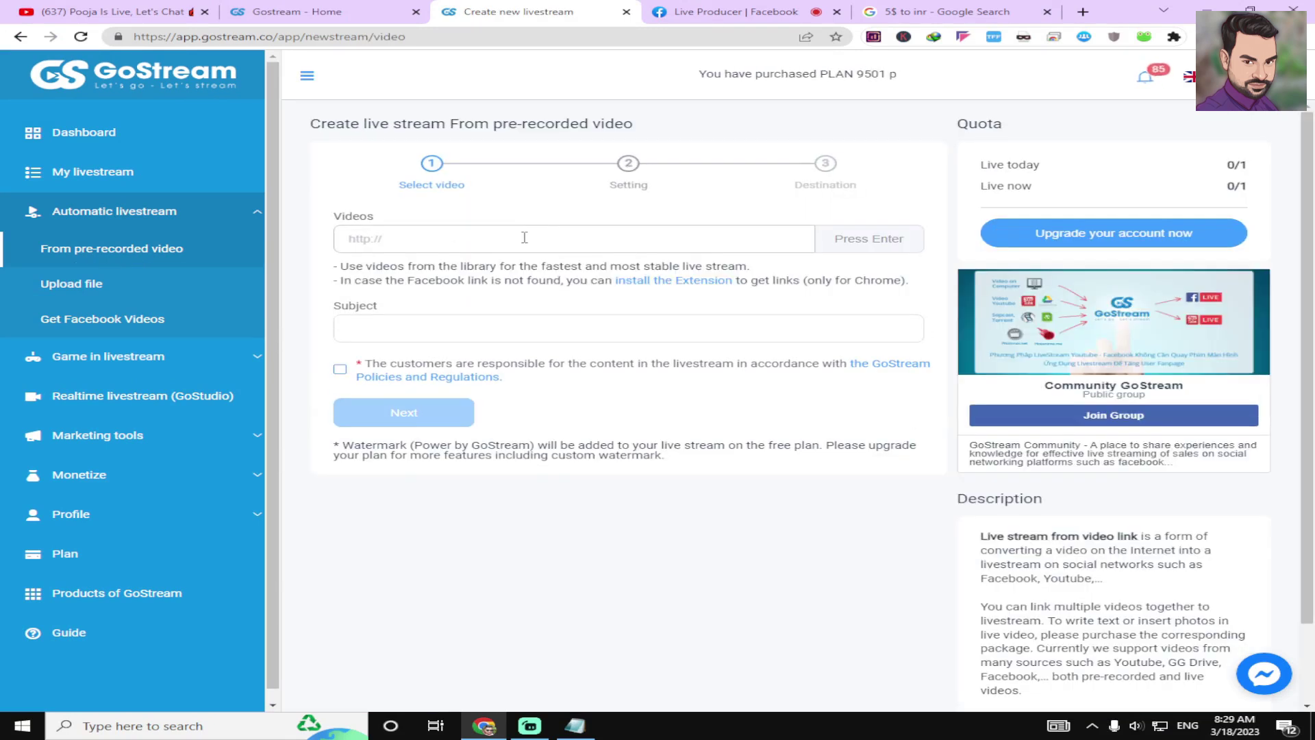
{"action": "left_click", "coordinate": [524, 237]}
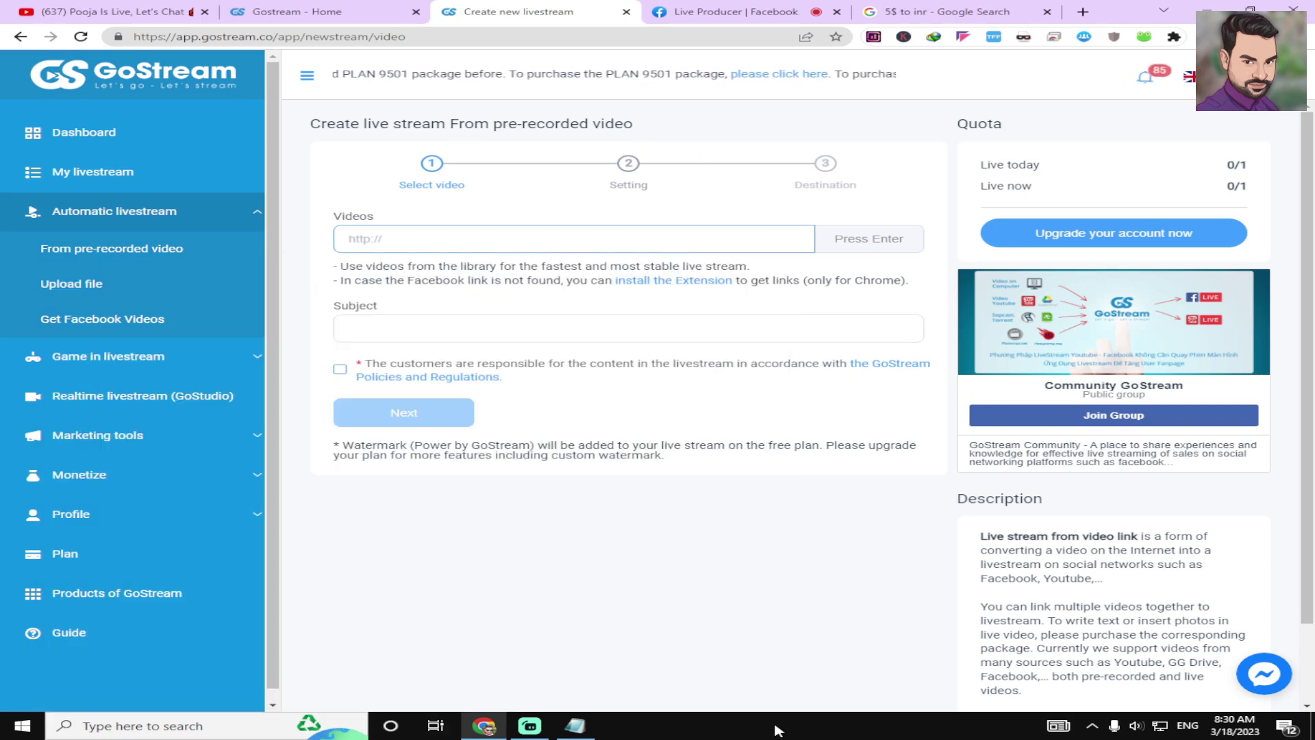
{"action": "left_click", "coordinate": [567, 733]}
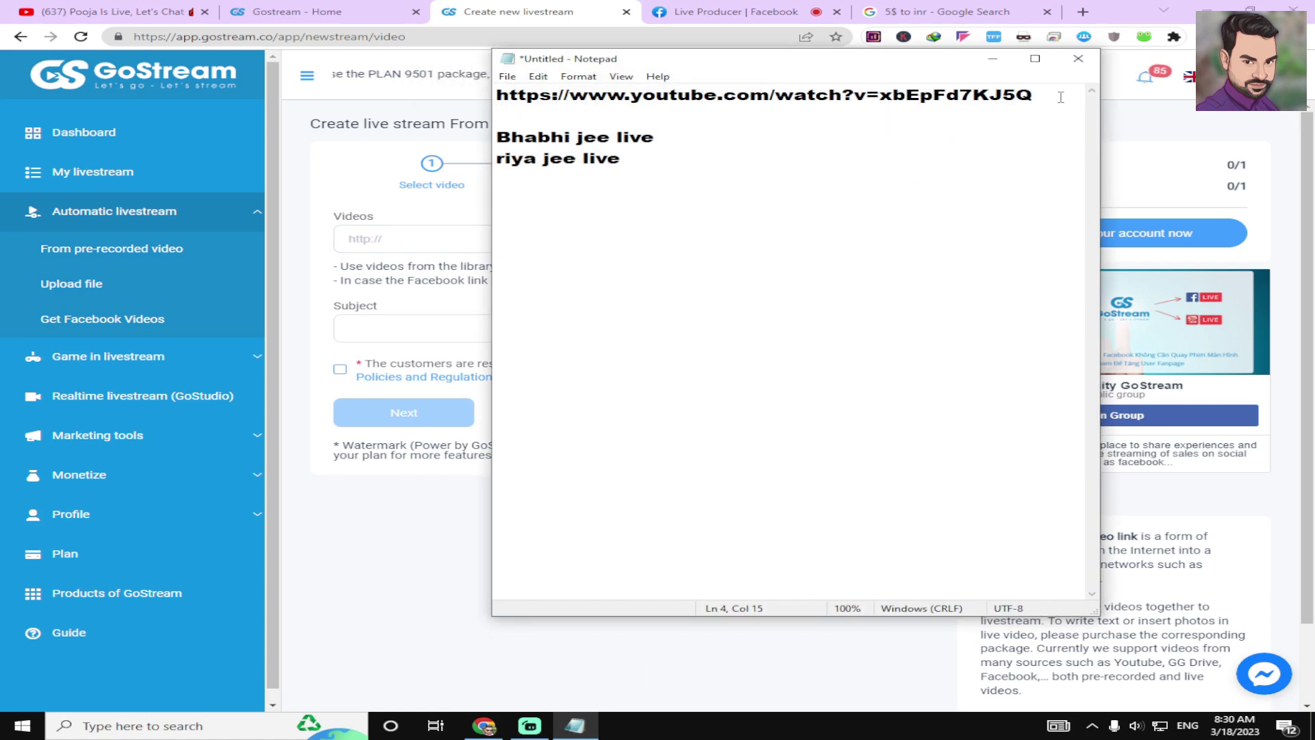
{"action": "left_click_drag", "start_coordinate": [1048, 96], "coordinate": [478, 63]}
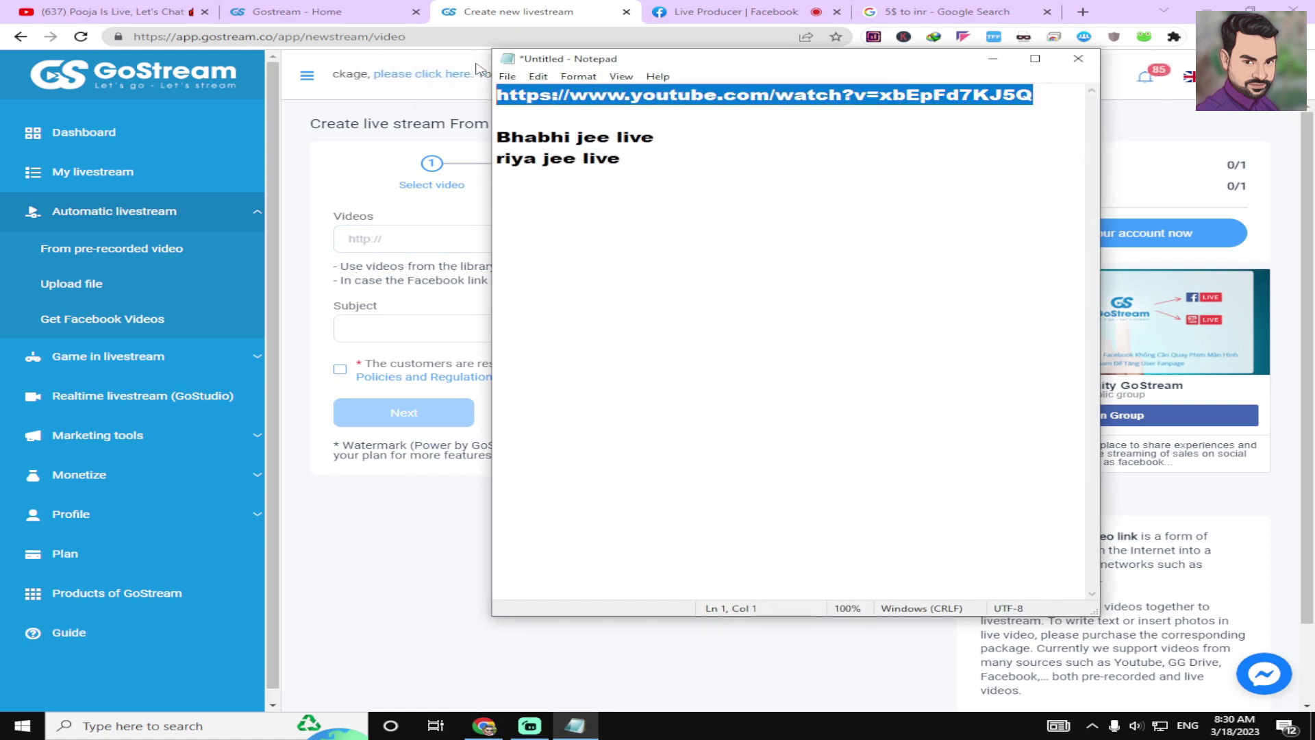
{"action": "left_click", "coordinate": [993, 58]}
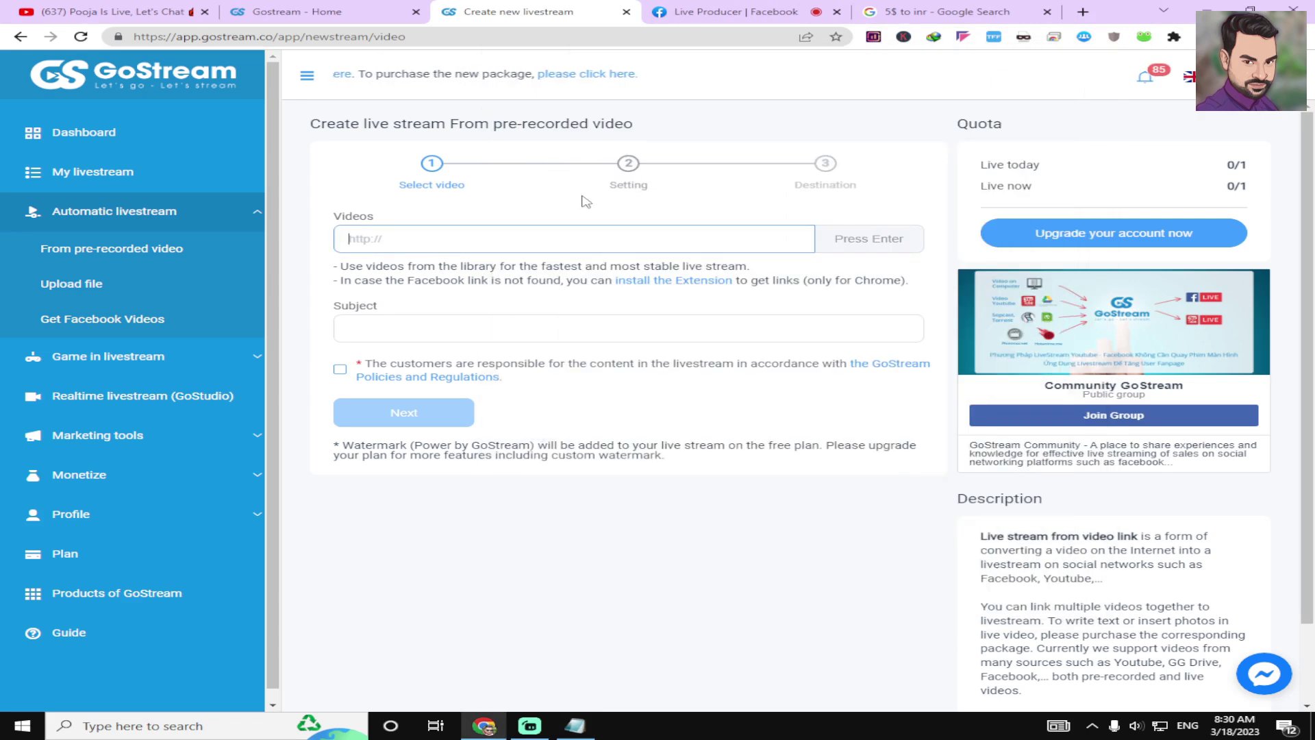
{"action": "key", "text": "ctrl+v"}
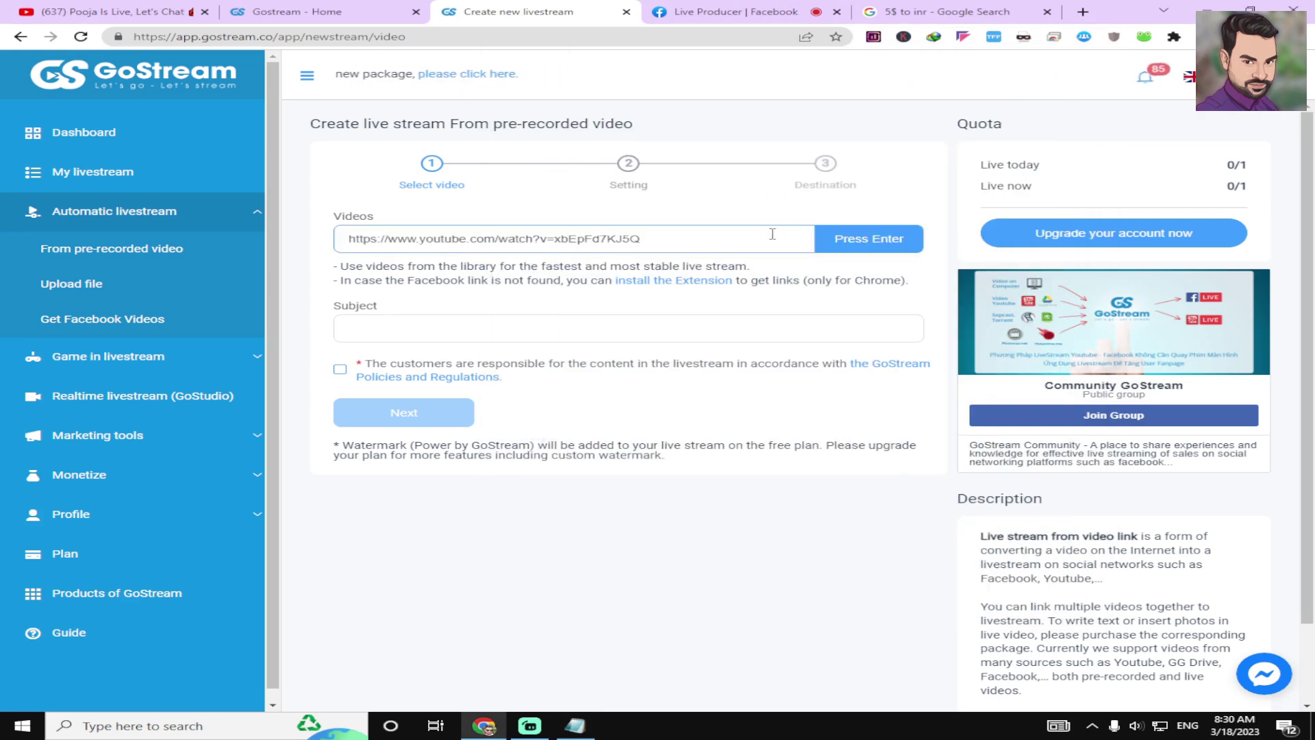
{"action": "left_click", "coordinate": [906, 236]}
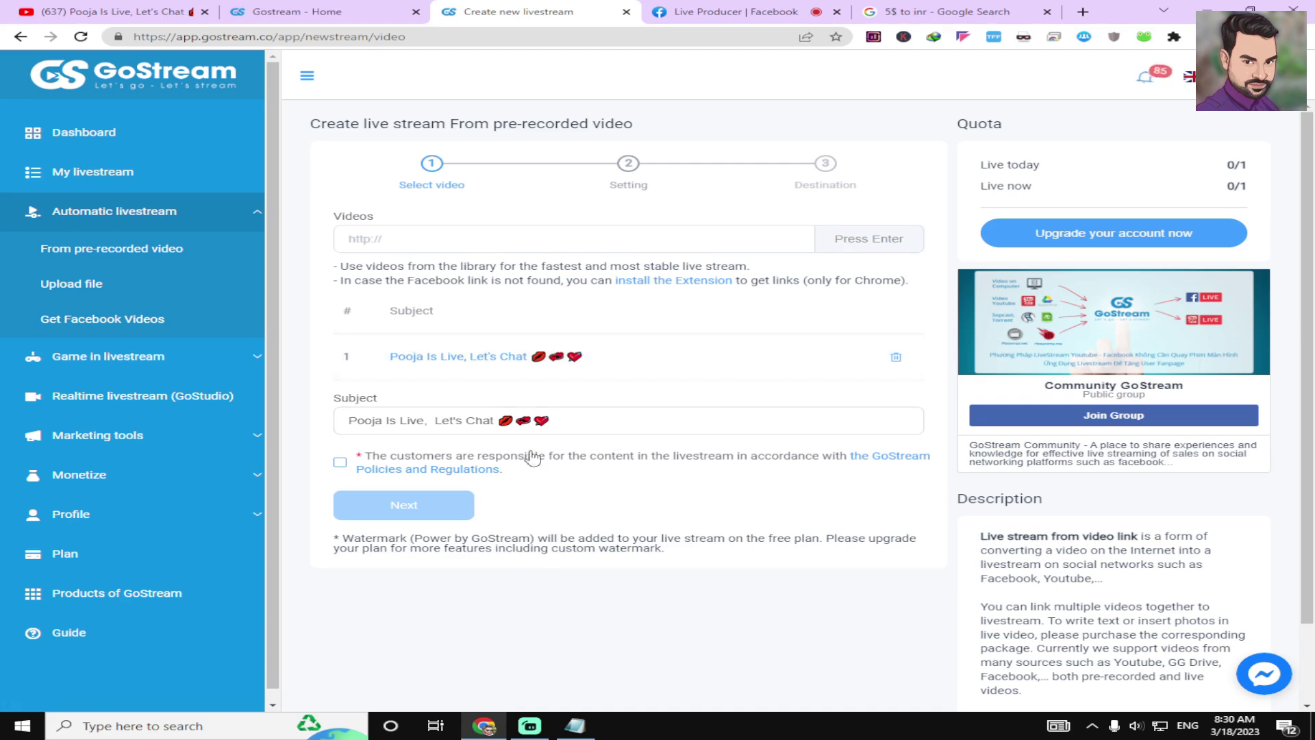
Accept responsibility for the content under the GoStream Policies and Regulations and continue to the livestream settings.
{"action": "left_click", "coordinate": [340, 464]}
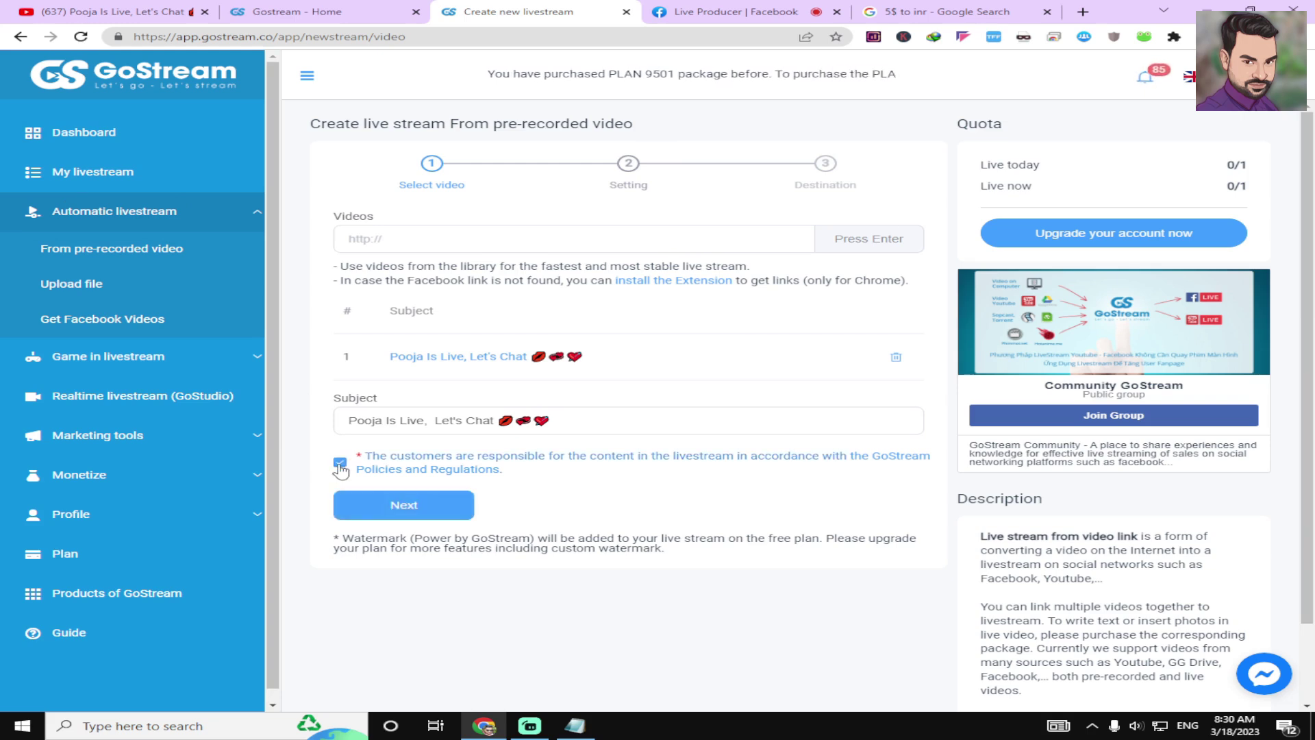
{"action": "left_click", "coordinate": [356, 511]}
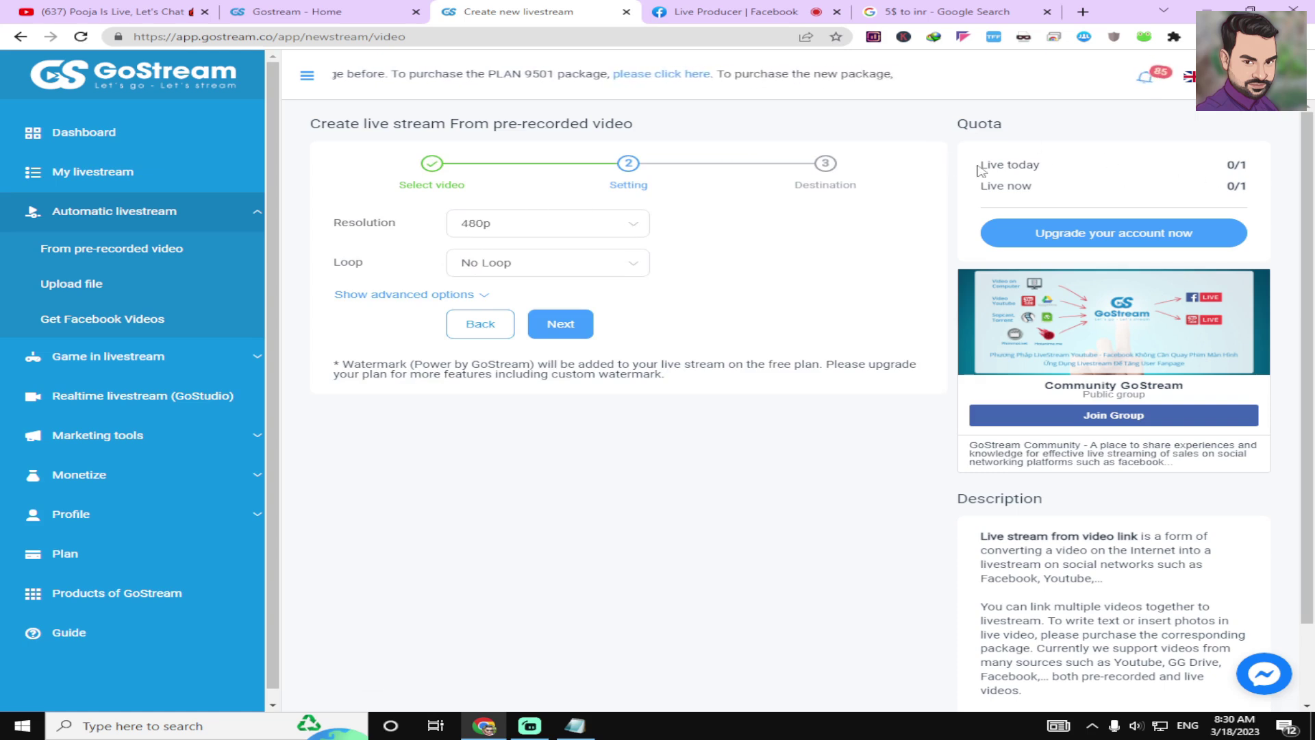
Examine the daily and current live quota and the note about the GoStream watermark on the free plan.
{"action": "left_click_drag", "start_coordinate": [977, 171], "coordinate": [1218, 187]}
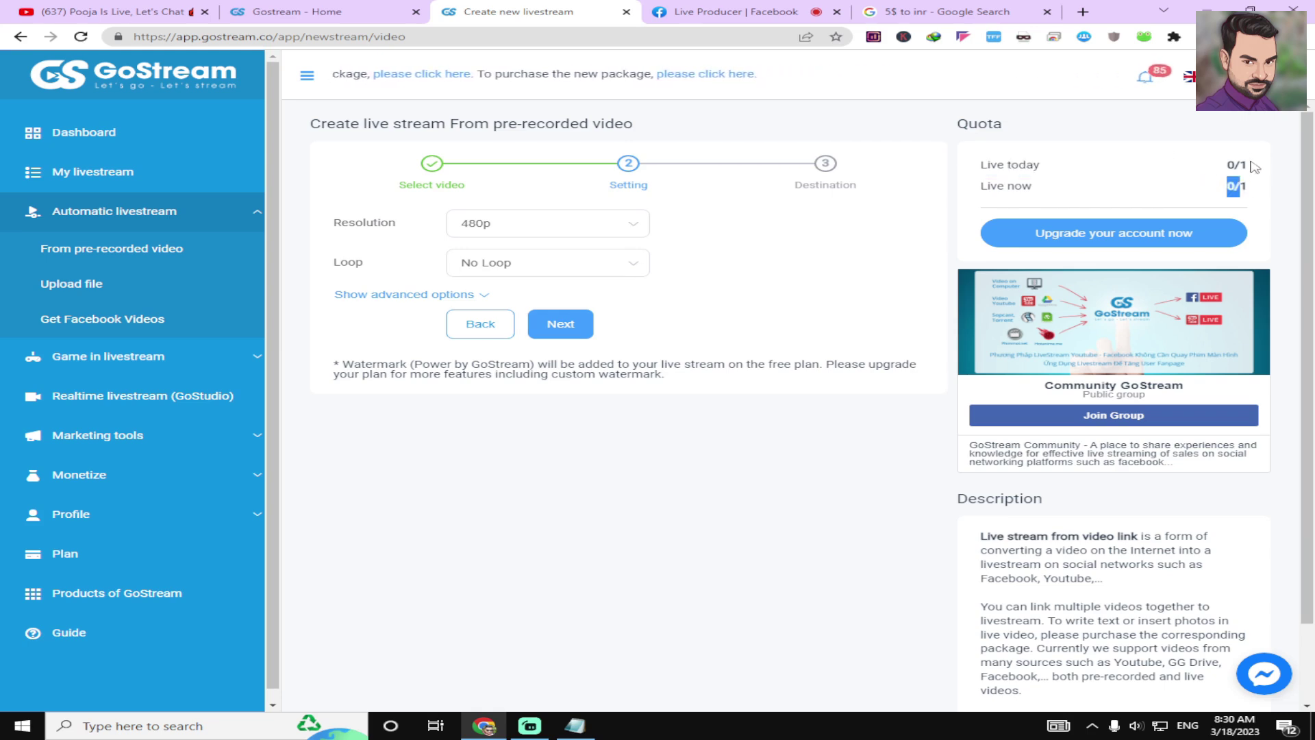
{"action": "left_click", "coordinate": [1153, 166]}
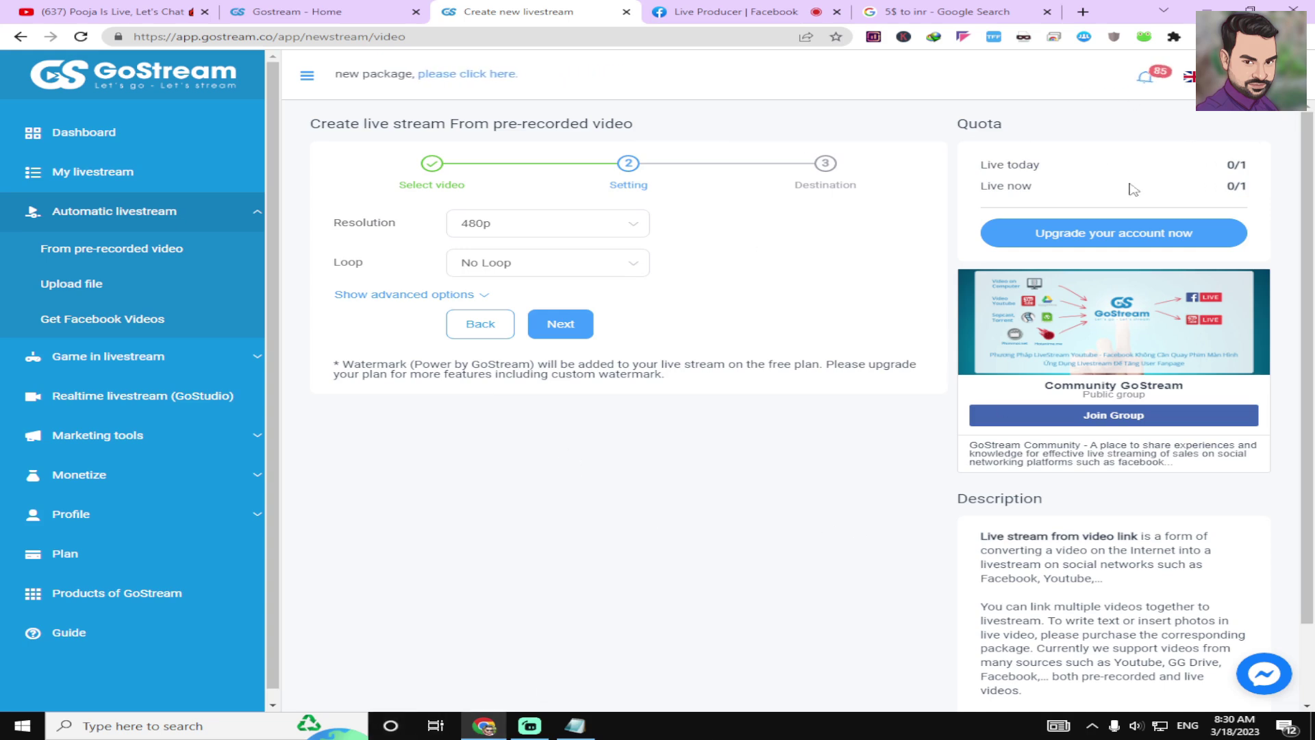
{"action": "left_click_drag", "start_coordinate": [335, 365], "coordinate": [672, 390]}
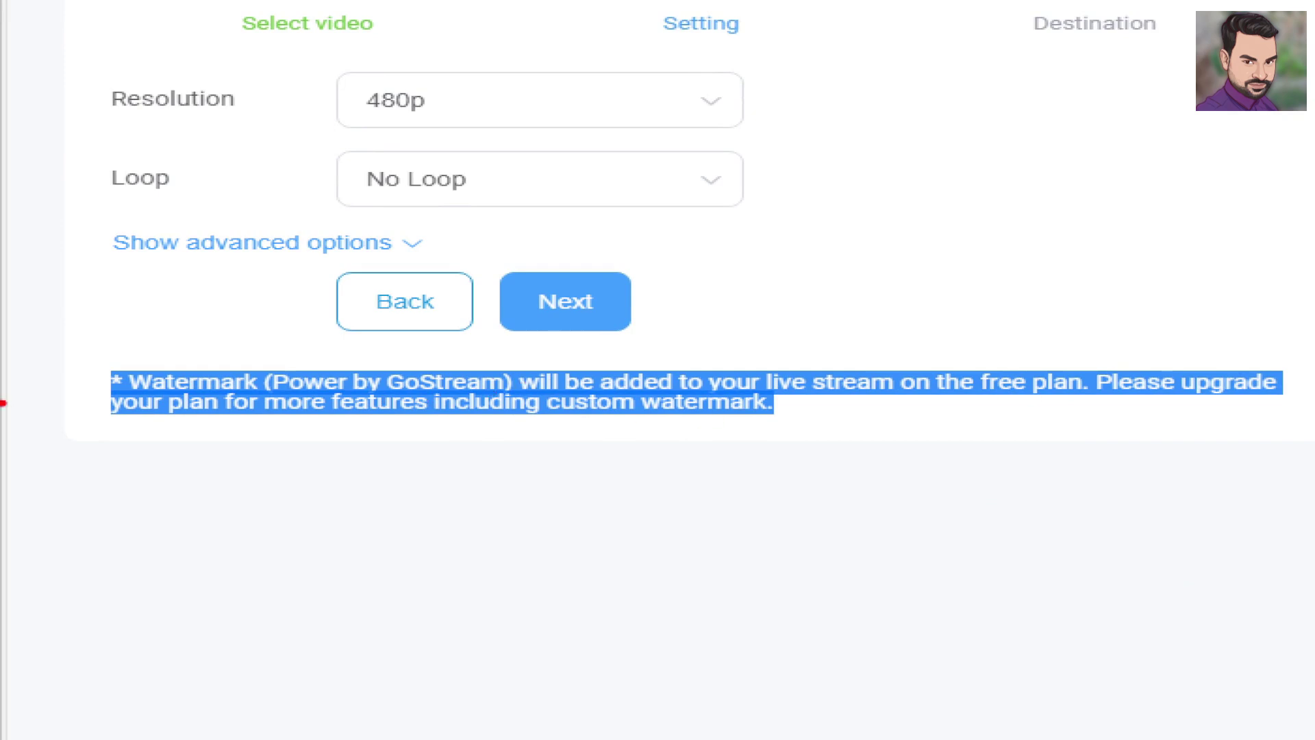
{"action": "mouse_move", "coordinate": [274, 364]}
{"action": "left_mouse_down"}
{"action": "mouse_move", "coordinate": [522, 354]}
{"action": "mouse_move", "coordinate": [513, 391]}
{"action": "mouse_move", "coordinate": [296, 400]}
{"action": "mouse_move", "coordinate": [252, 385]}
{"action": "left_mouse_up"}
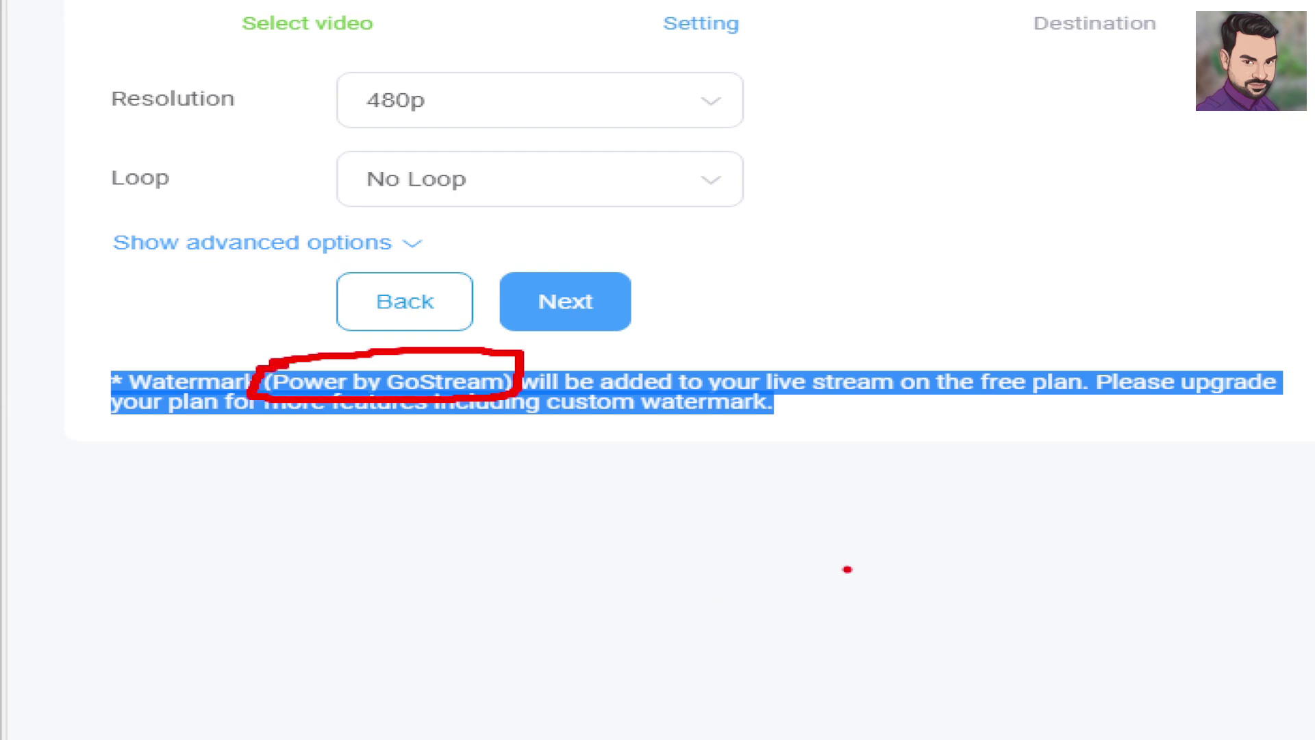
{"action": "key", "text": "Escape"}
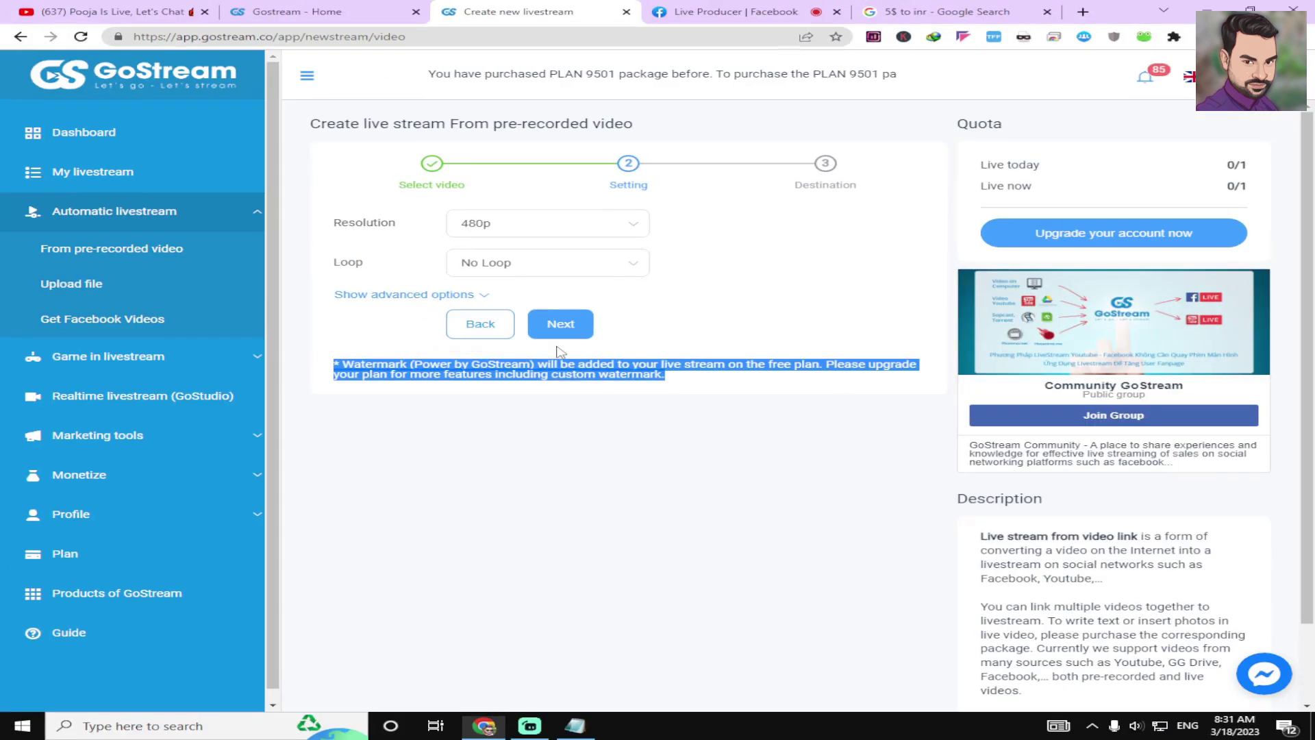
{"action": "left_click", "coordinate": [683, 388]}
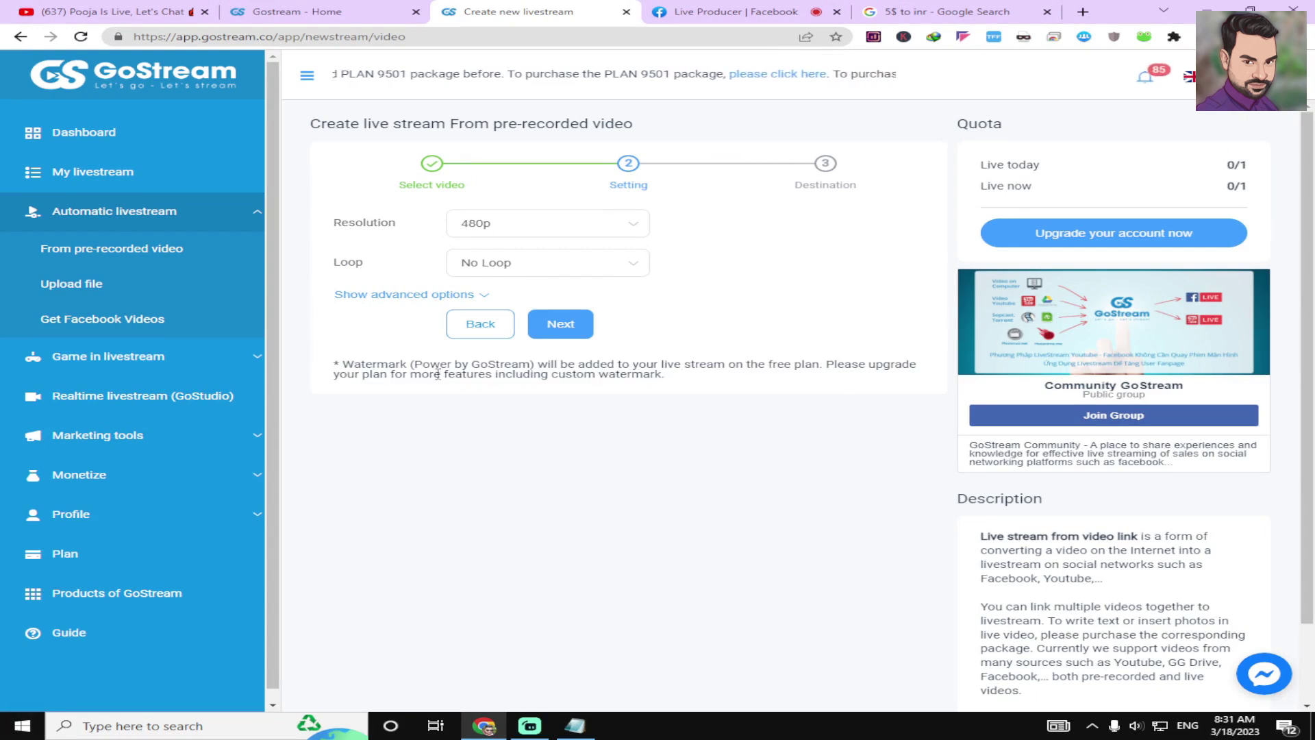
{"action": "left_click_drag", "start_coordinate": [411, 365], "coordinate": [505, 365]}
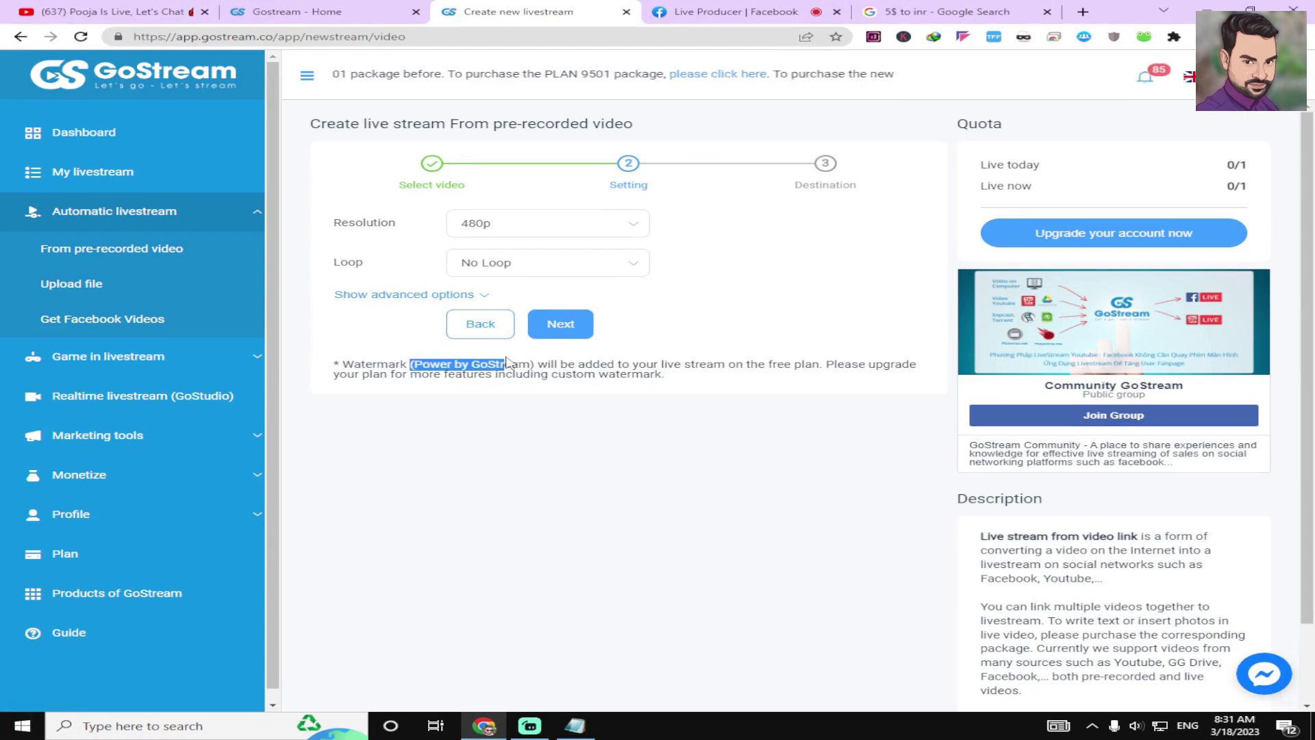
{"action": "left_click", "coordinate": [710, 392]}
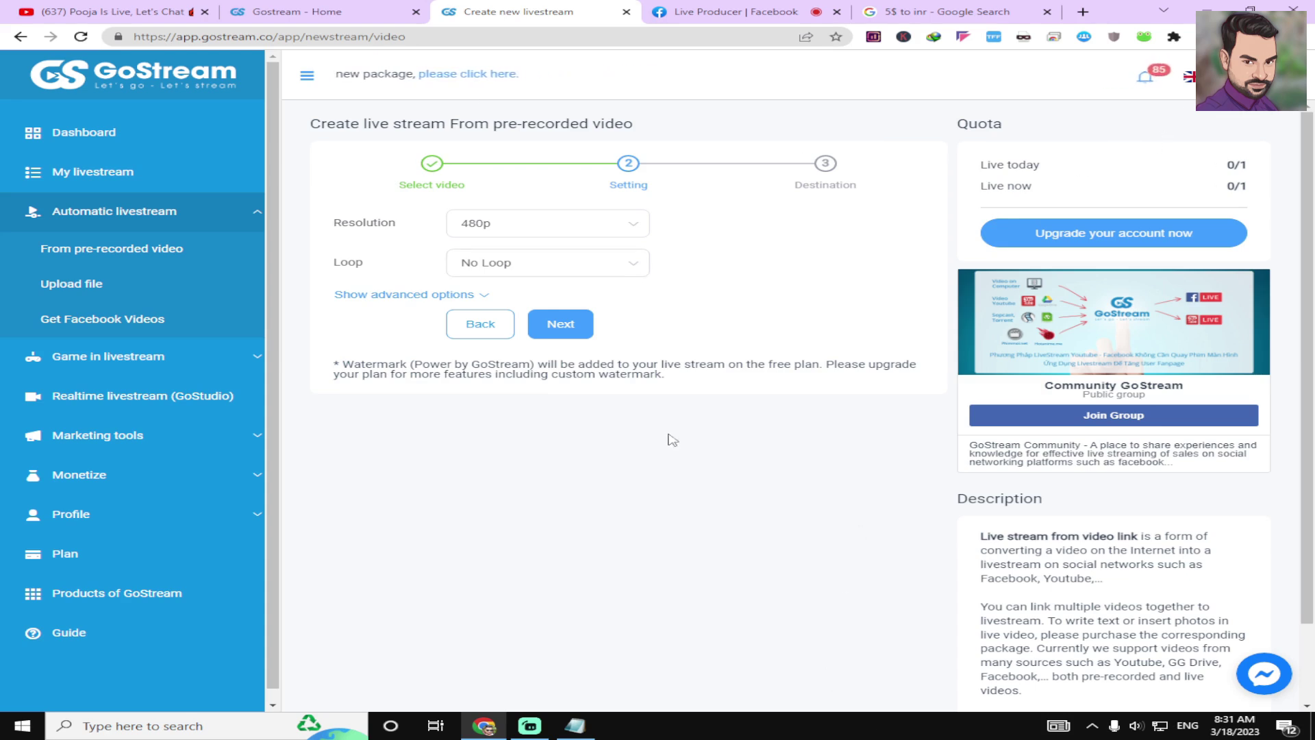
Keep the livestream at 480p with no loop and choose Go Live as the streaming method.
{"action": "left_click", "coordinate": [630, 263]}
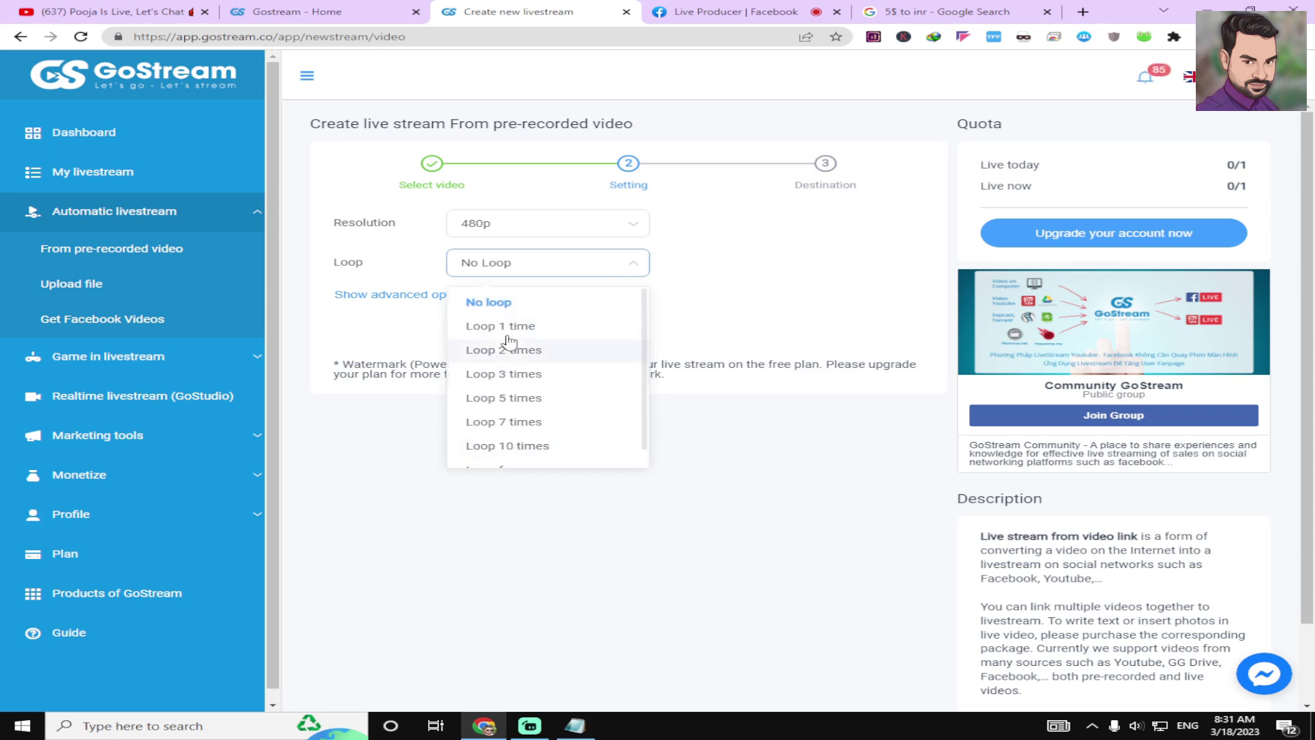
{"action": "left_click", "coordinate": [813, 245]}
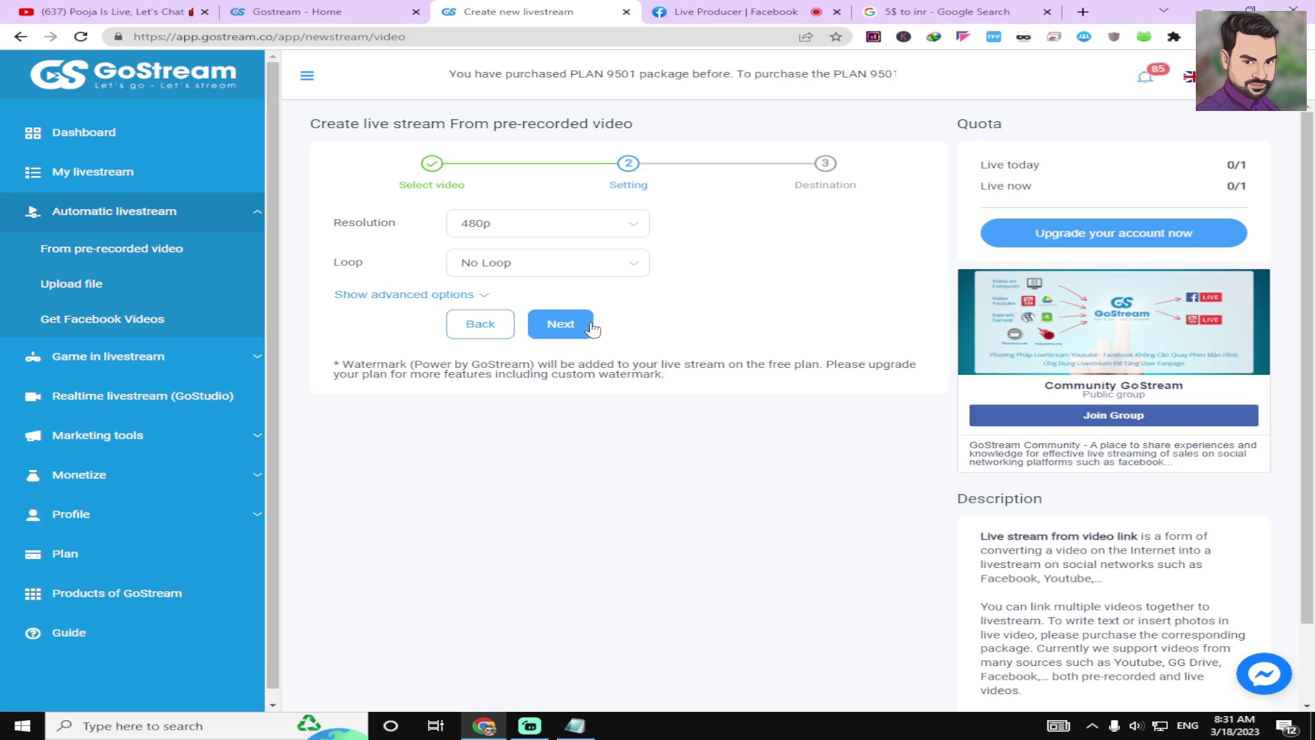
{"action": "left_click", "coordinate": [566, 326]}
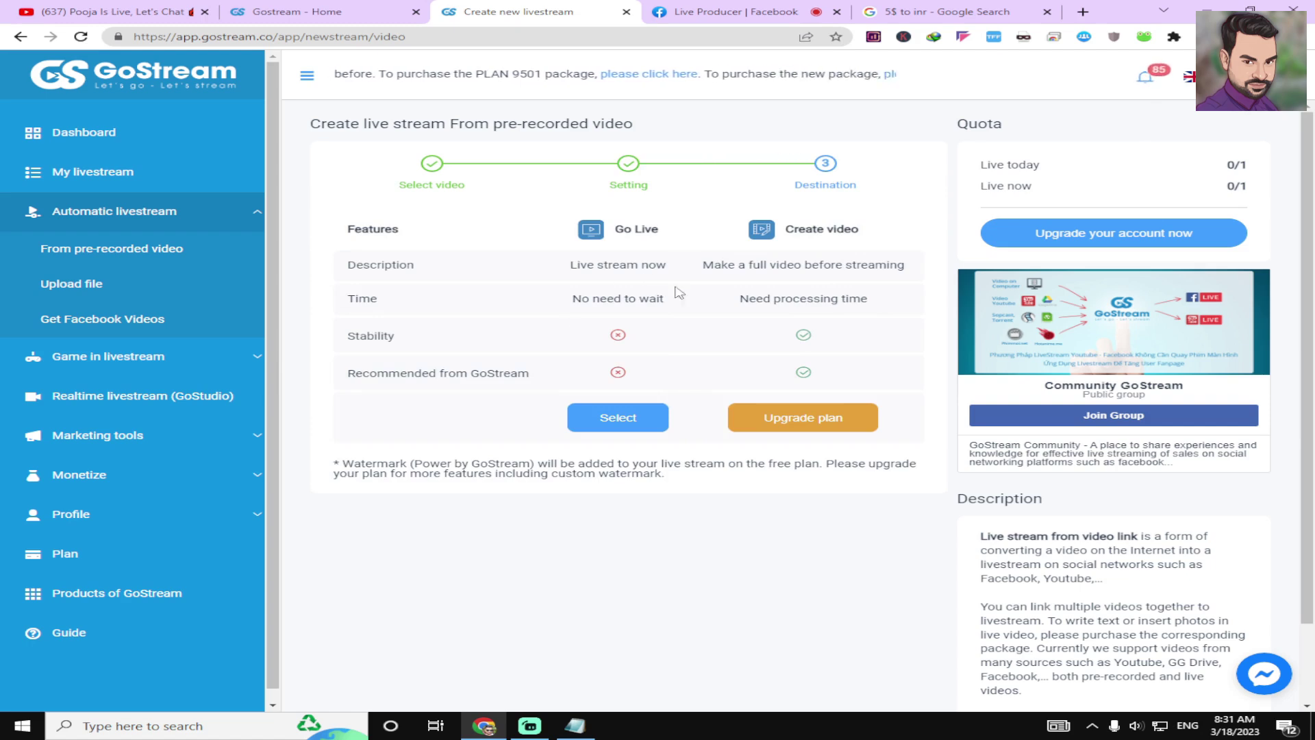
{"action": "left_click", "coordinate": [620, 419]}
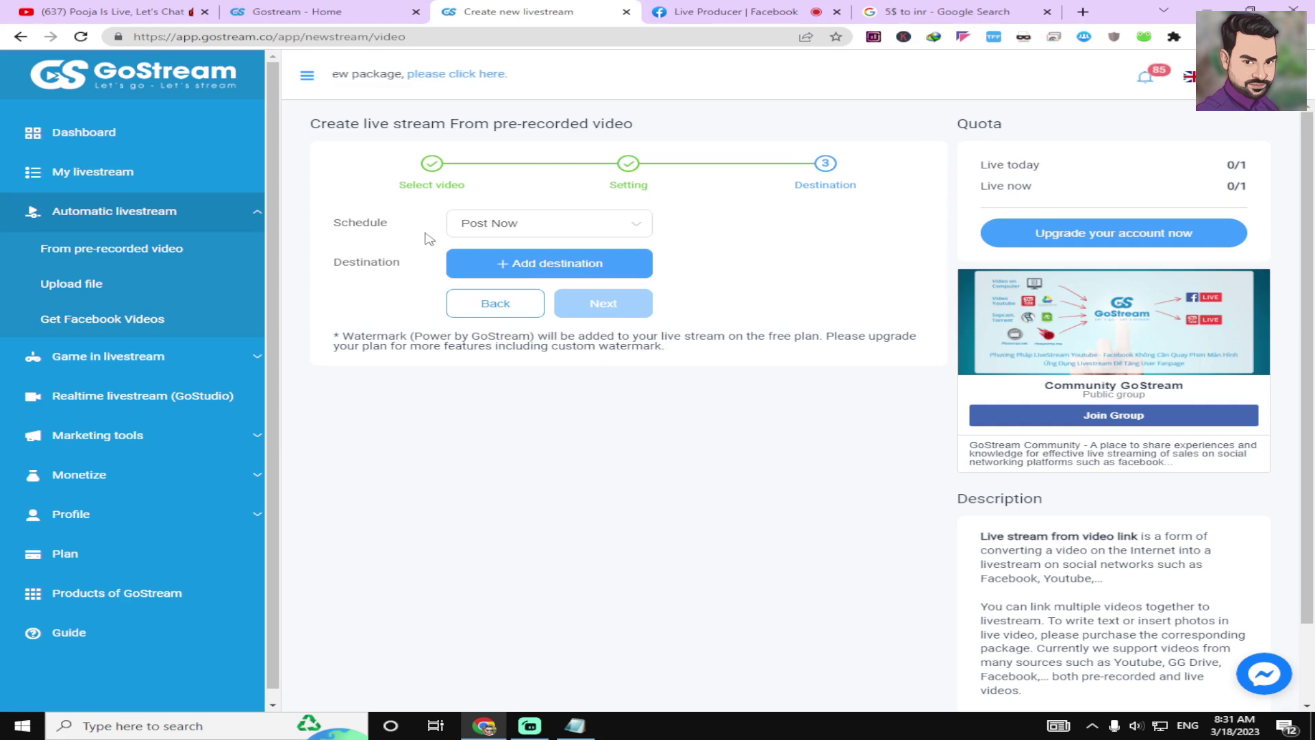
Keep the schedule at Post Now and start adding a Custom RTMP destination.
{"action": "left_click", "coordinate": [488, 228]}
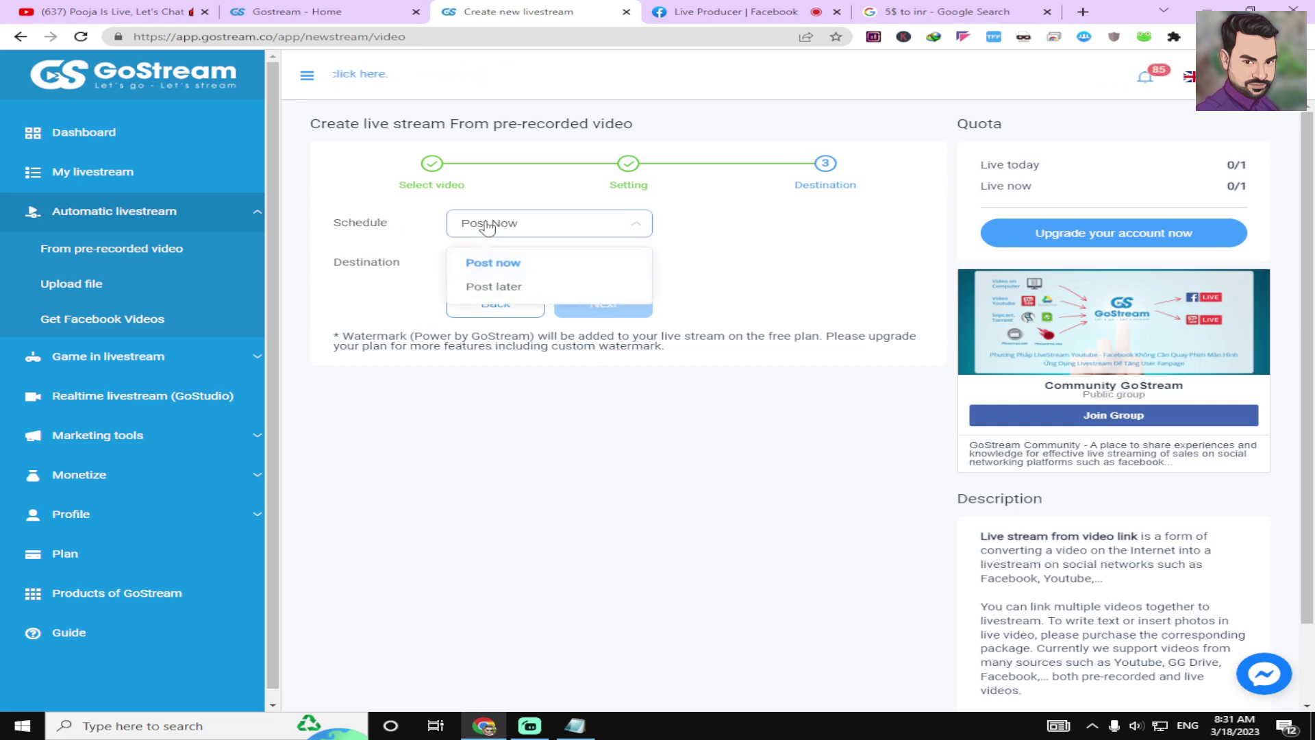
{"action": "left_click", "coordinate": [508, 230]}
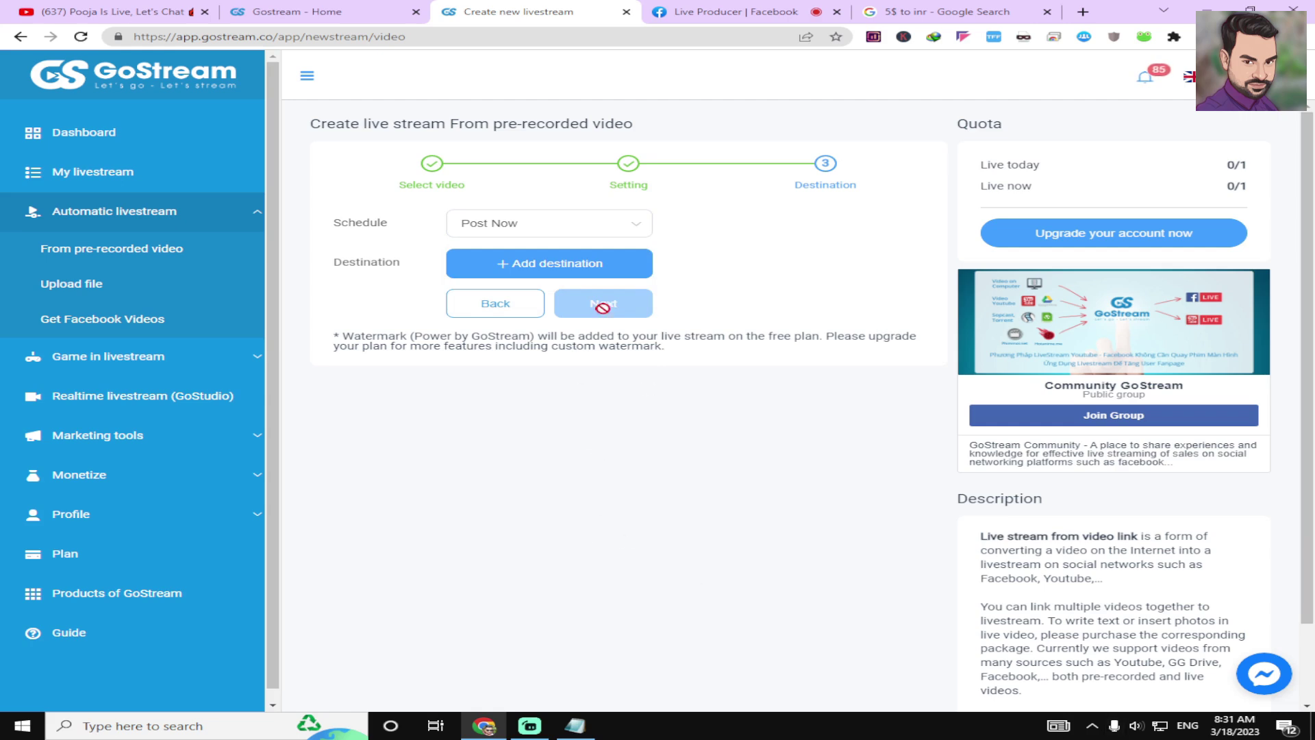
{"action": "left_click", "coordinate": [517, 271]}
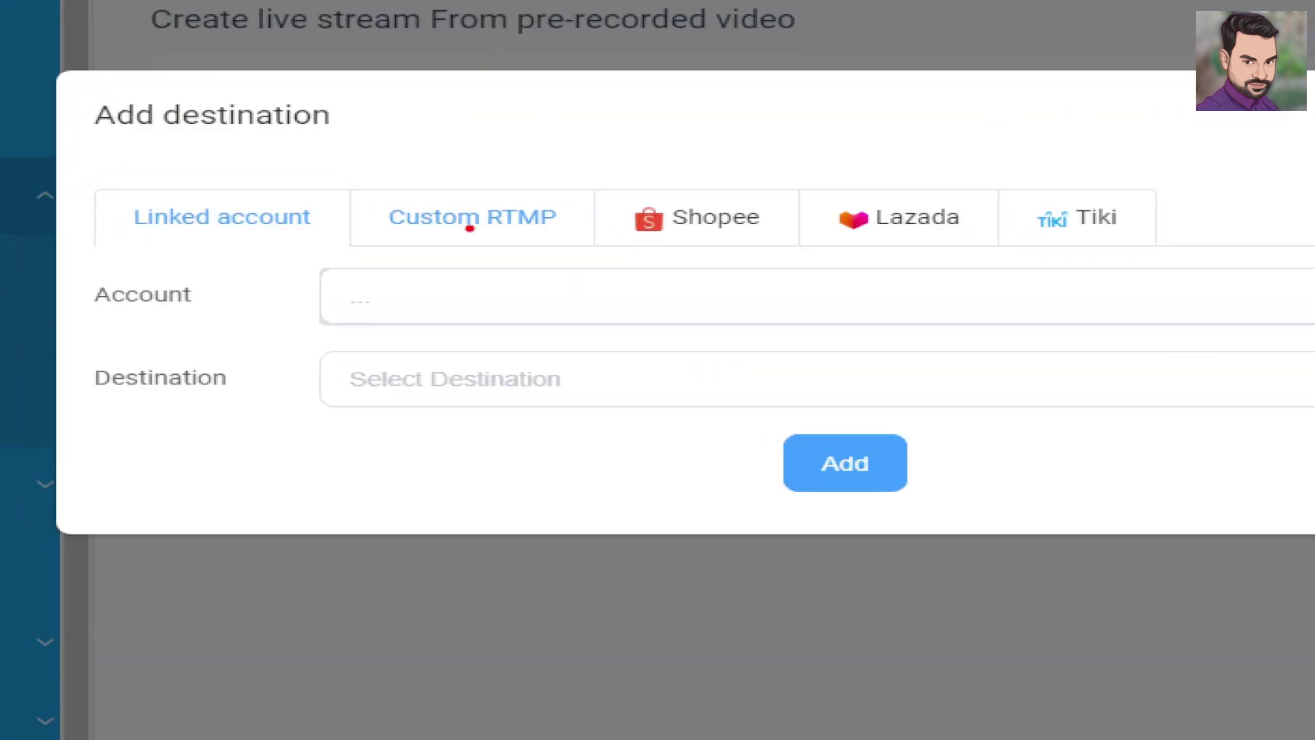
{"action": "mouse_move", "coordinate": [461, 198]}
{"action": "left_mouse_down"}
{"action": "mouse_move", "coordinate": [522, 194]}
{"action": "mouse_move", "coordinate": [639, 137]}
{"action": "left_mouse_up"}
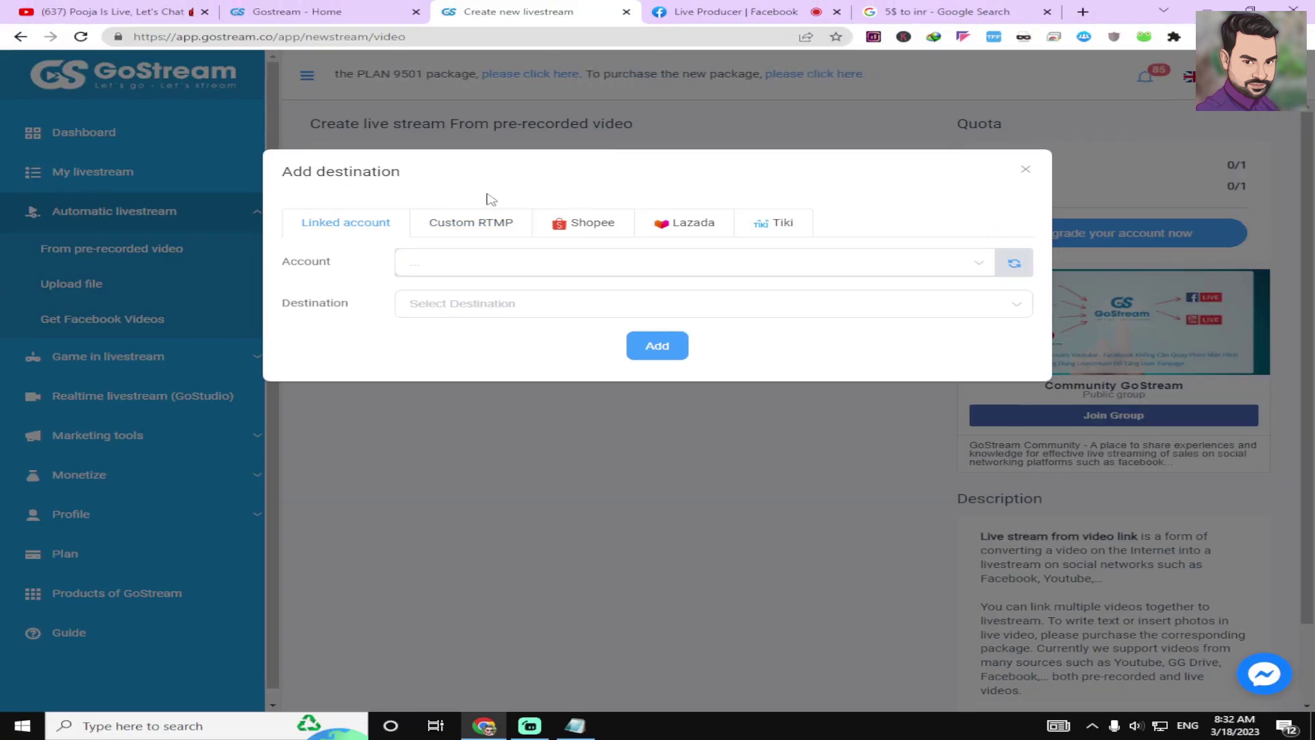
{"action": "left_click", "coordinate": [463, 226]}
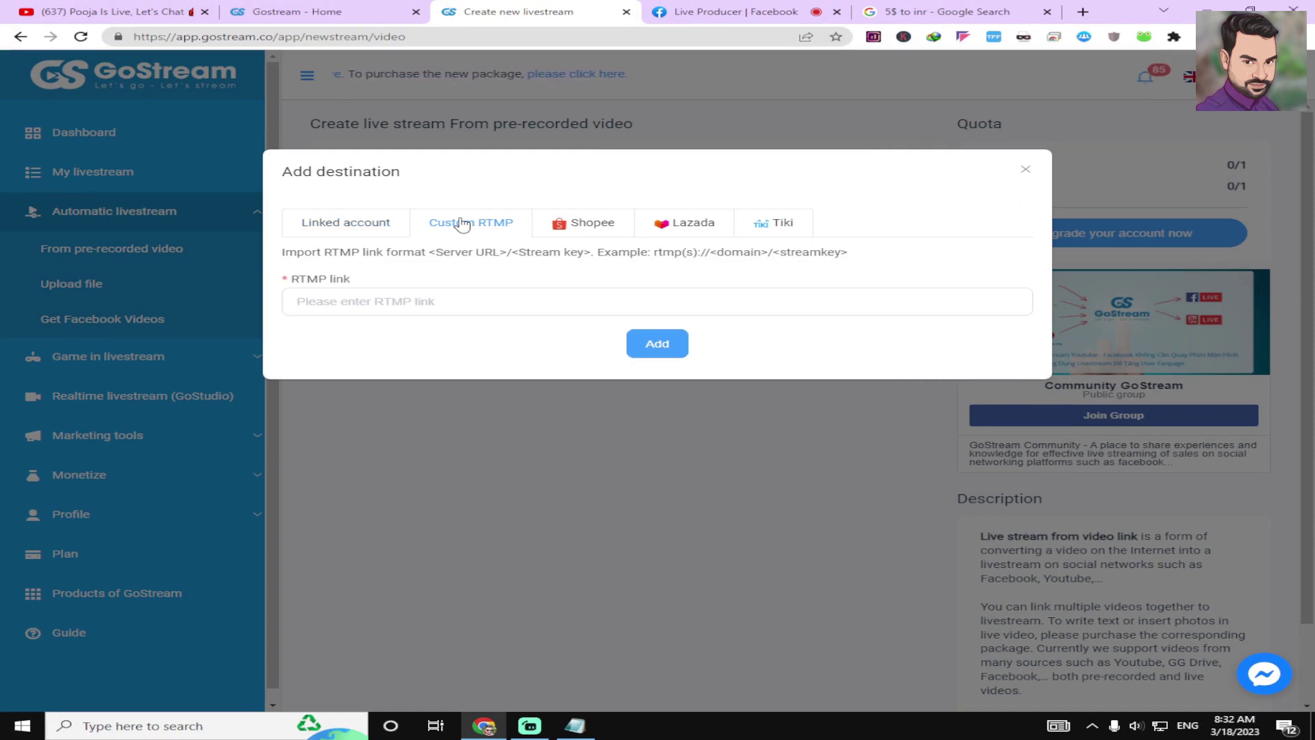
Copy the server URL from the advanced settings of Facebook's Live Producer and paste it into GoStream's RTMP link.
{"action": "left_click", "coordinate": [426, 301]}
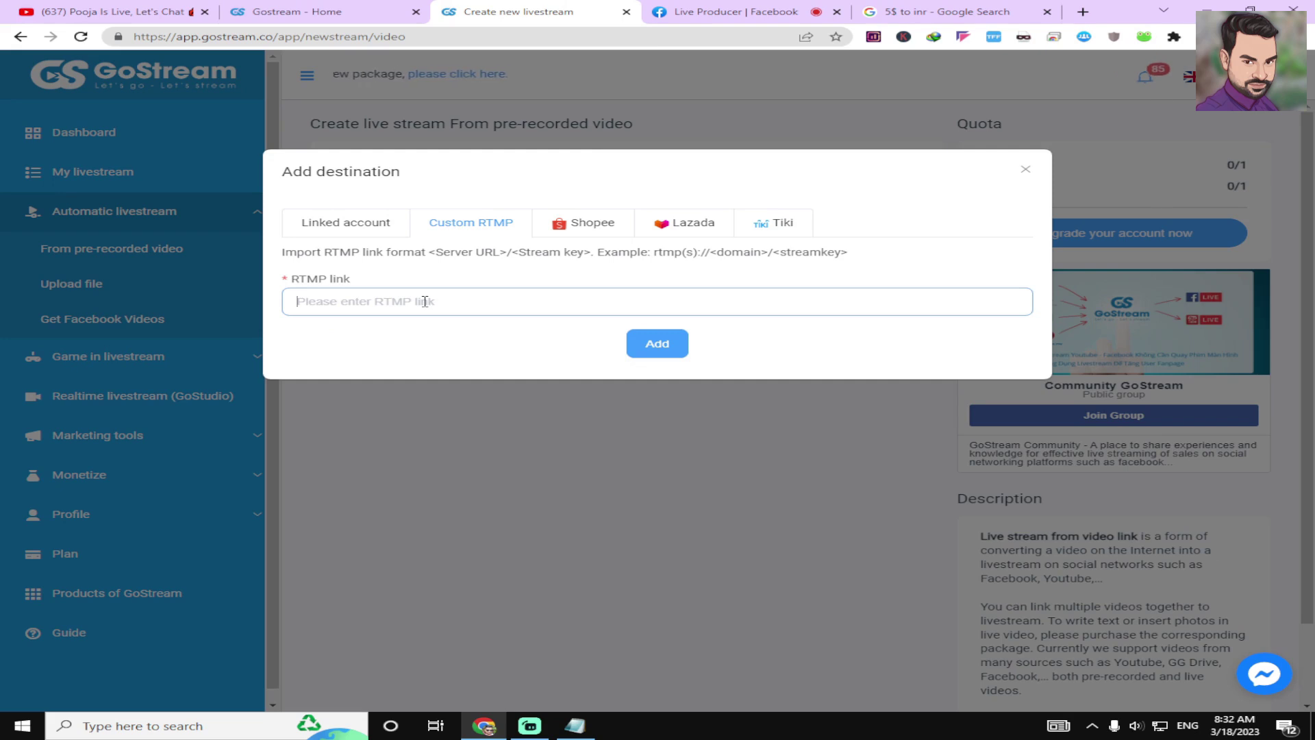
{"action": "left_click", "coordinate": [697, 15]}
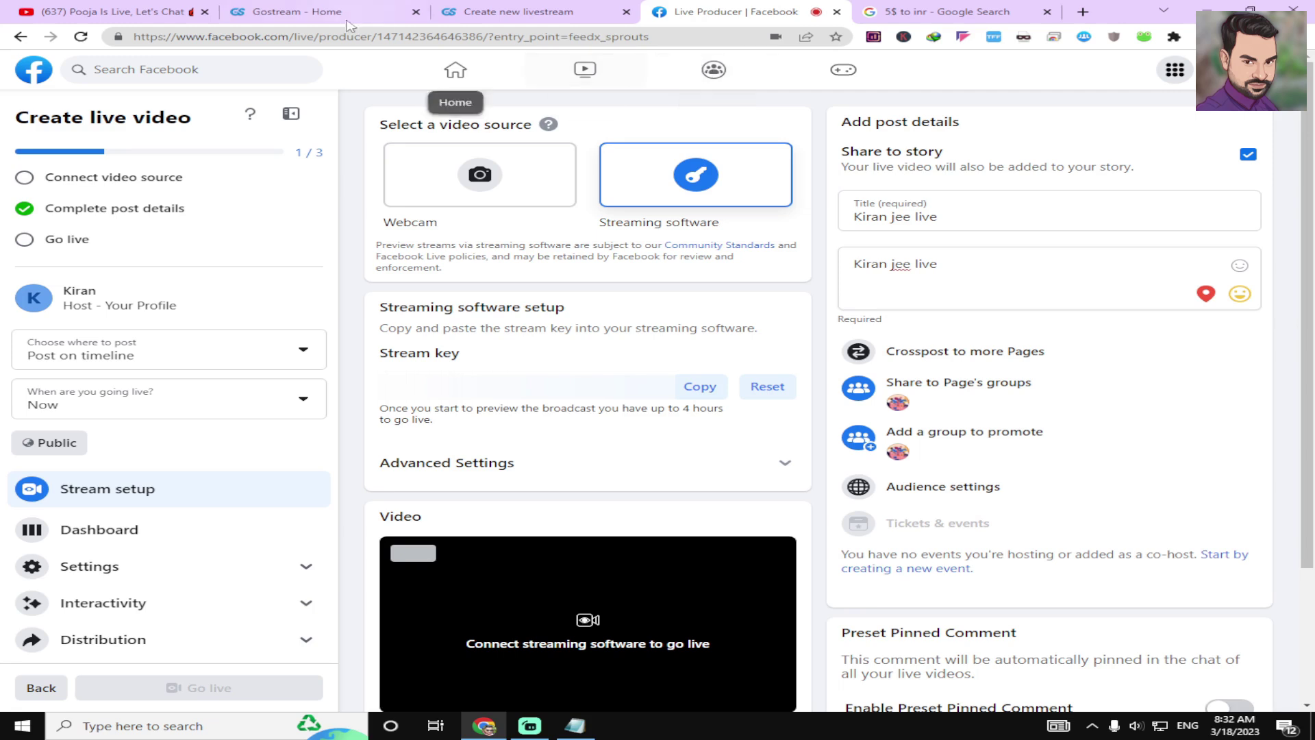
{"action": "left_click", "coordinate": [568, 8]}
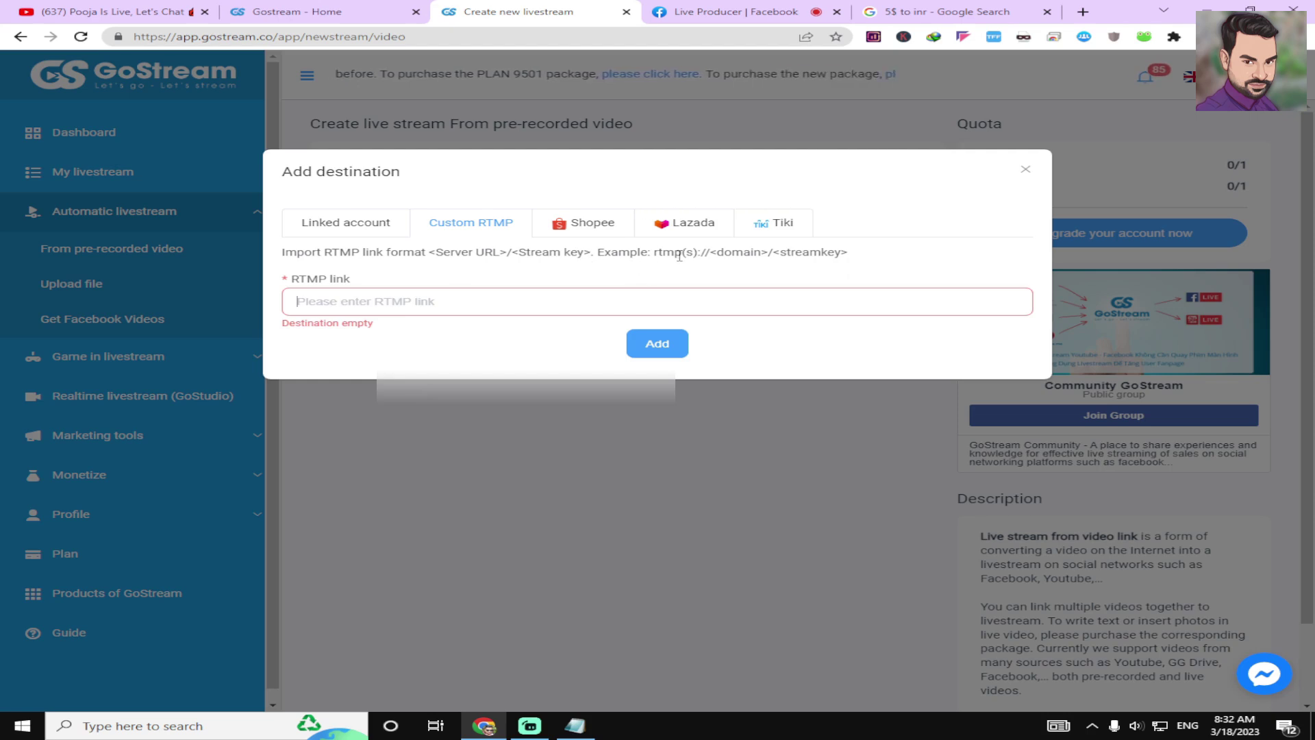
{"action": "left_click", "coordinate": [737, 8]}
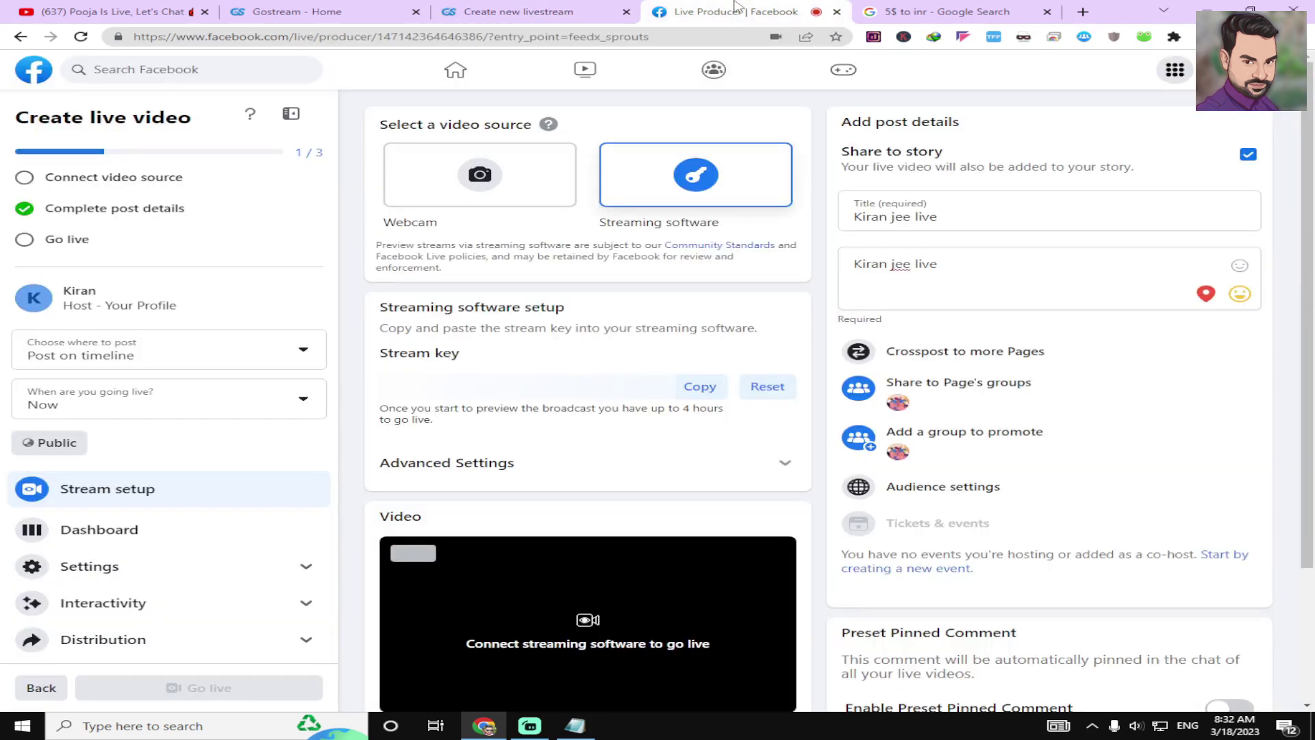
{"action": "left_click", "coordinate": [497, 476]}
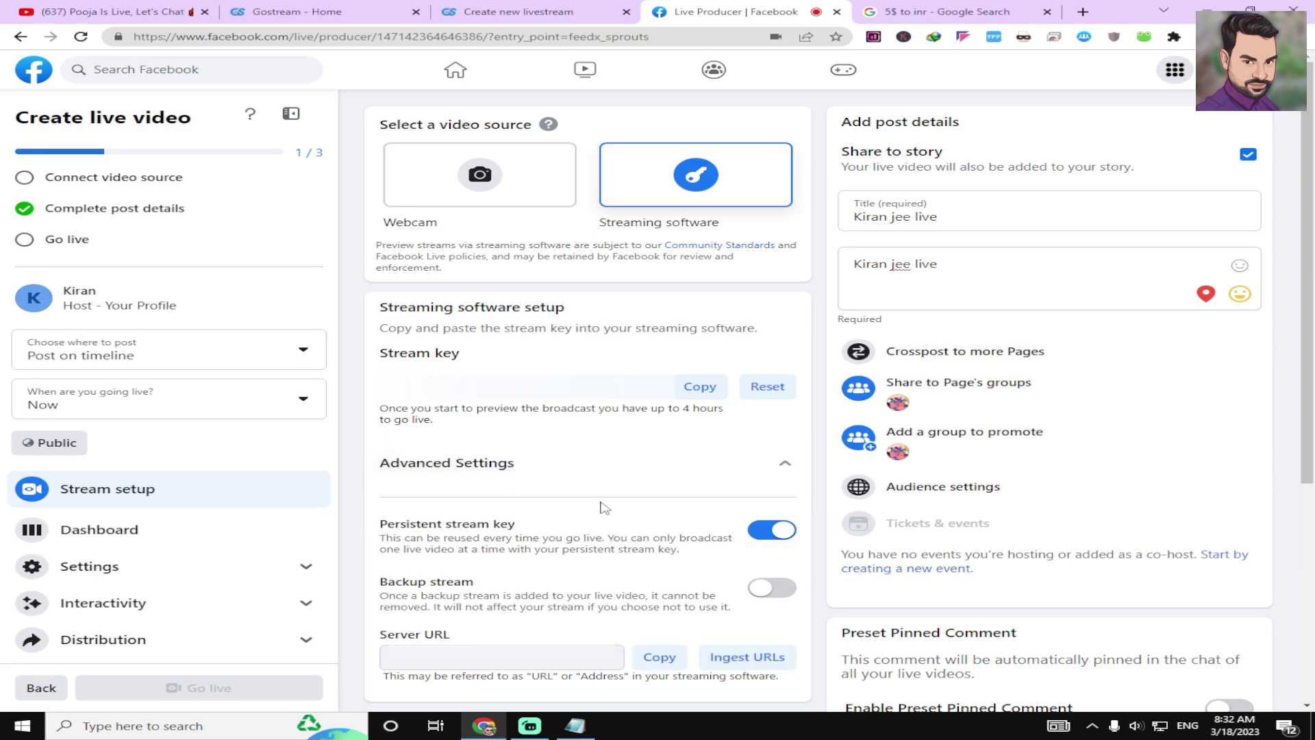
{"action": "left_click", "coordinate": [661, 658]}
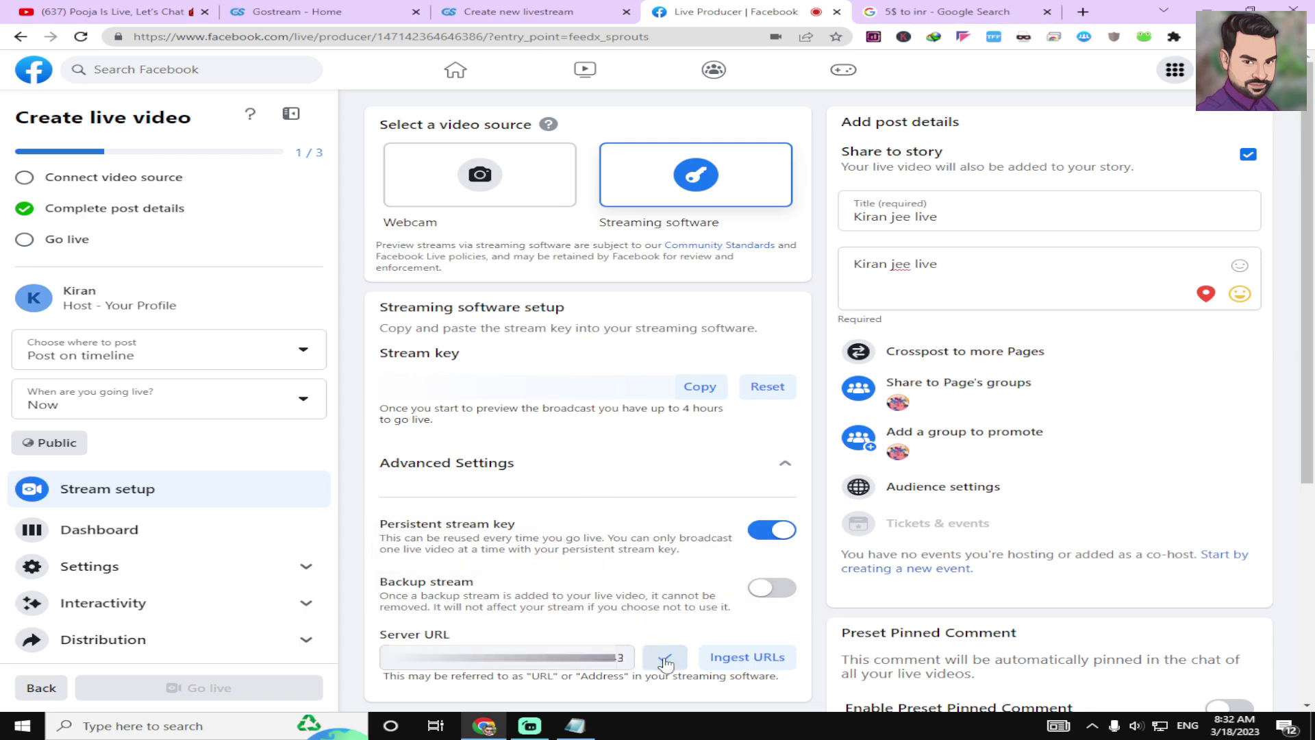
{"action": "left_click", "coordinate": [502, 5]}
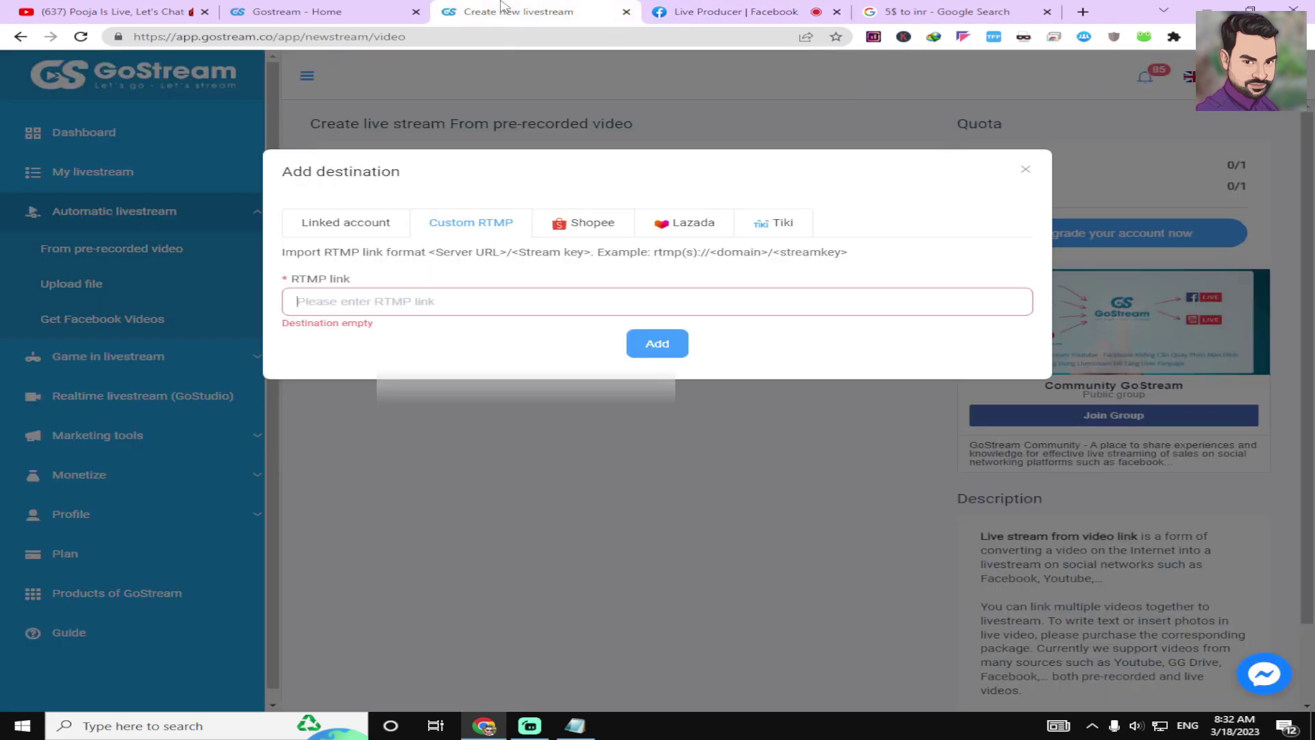
{"action": "left_click", "coordinate": [469, 304]}
{"action": "key", "text": "ctrl+v"}
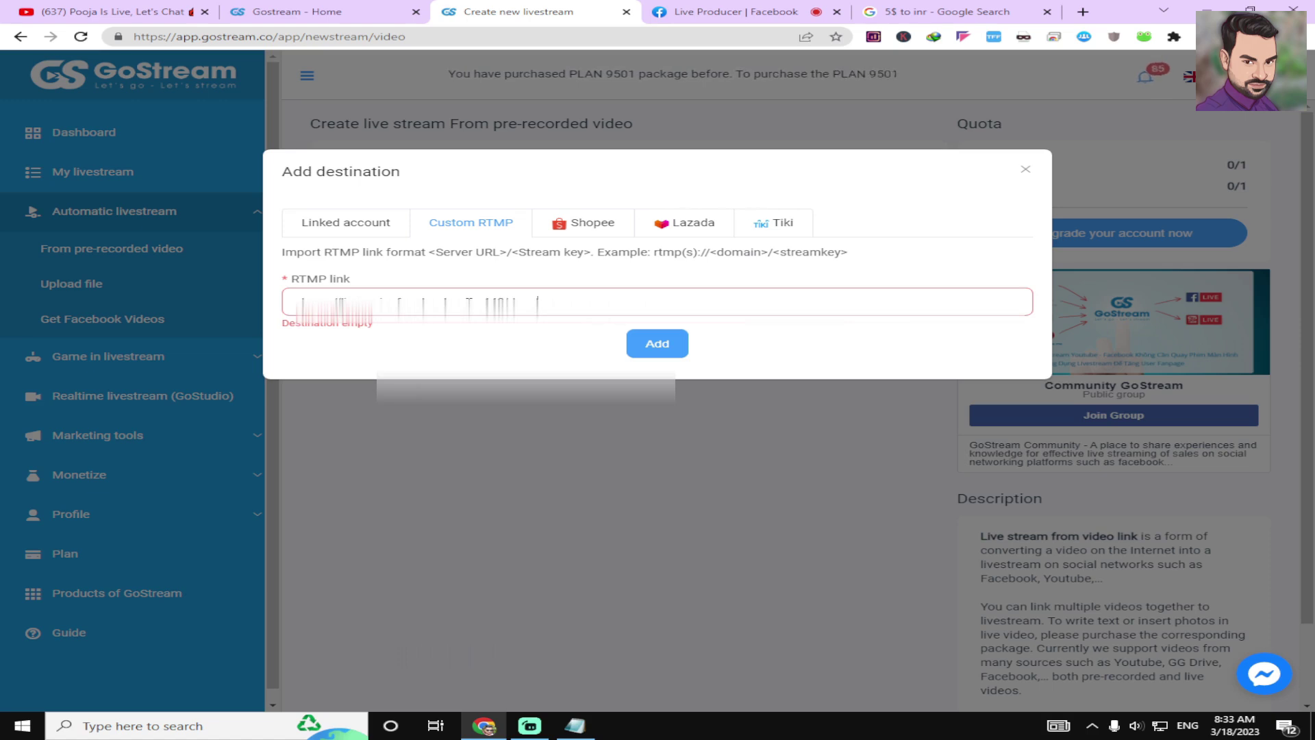
Copy the stream key from Facebook's Live Producer, append it to GoStream's RTMP link and add the destination.
{"action": "left_click", "coordinate": [730, 8]}
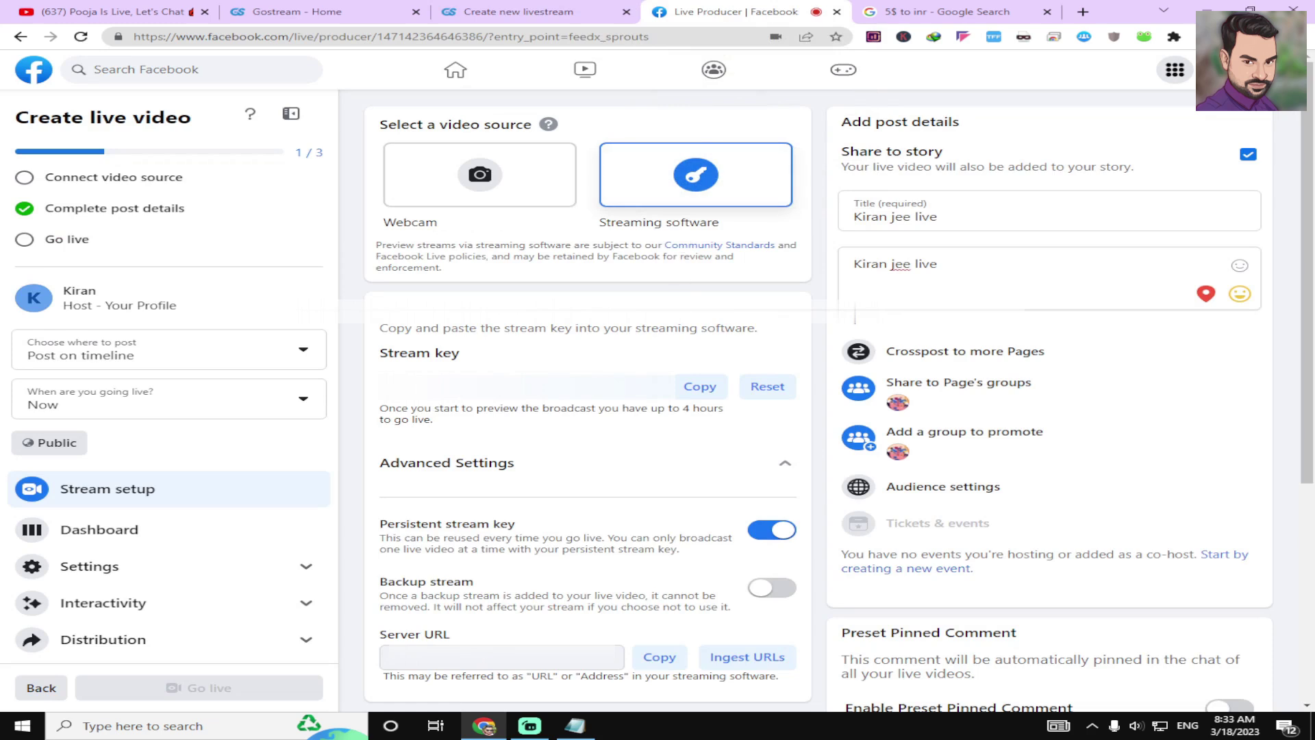
{"action": "left_click", "coordinate": [708, 392]}
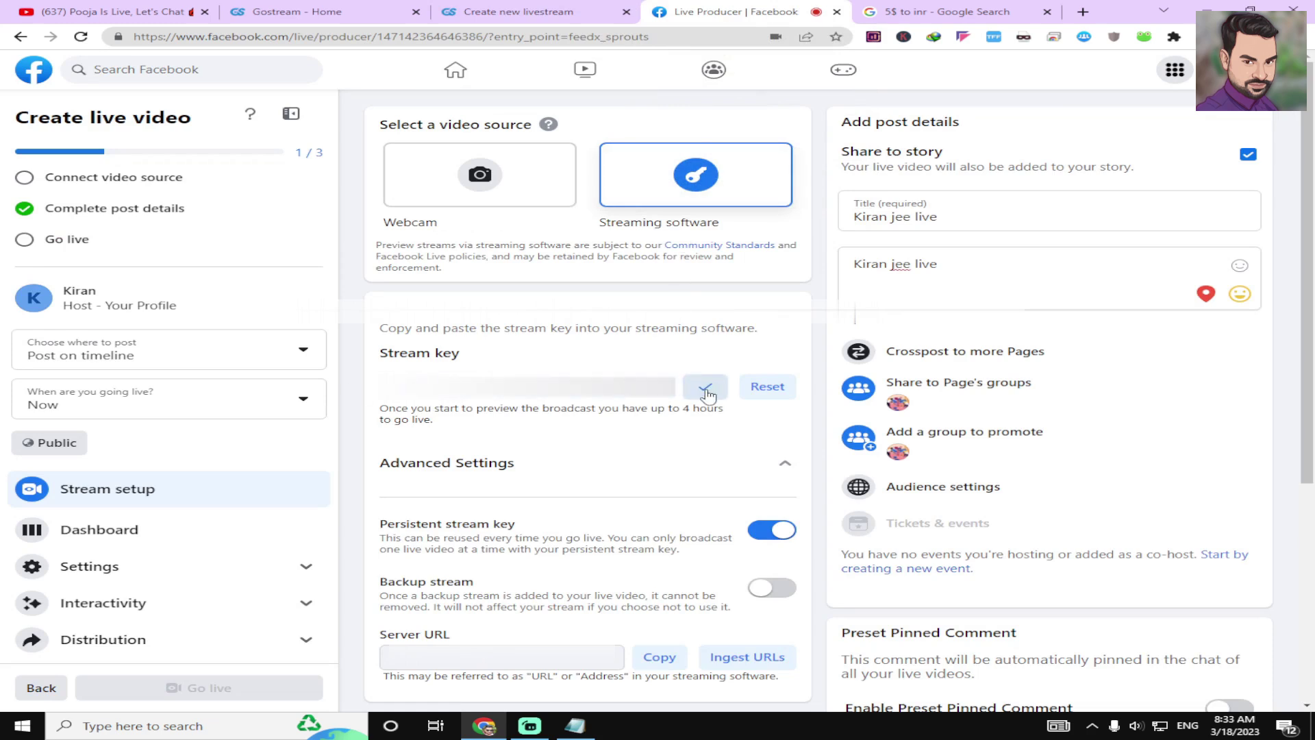
{"action": "left_click", "coordinate": [481, 8]}
{"action": "key", "text": "ctrl+v"}
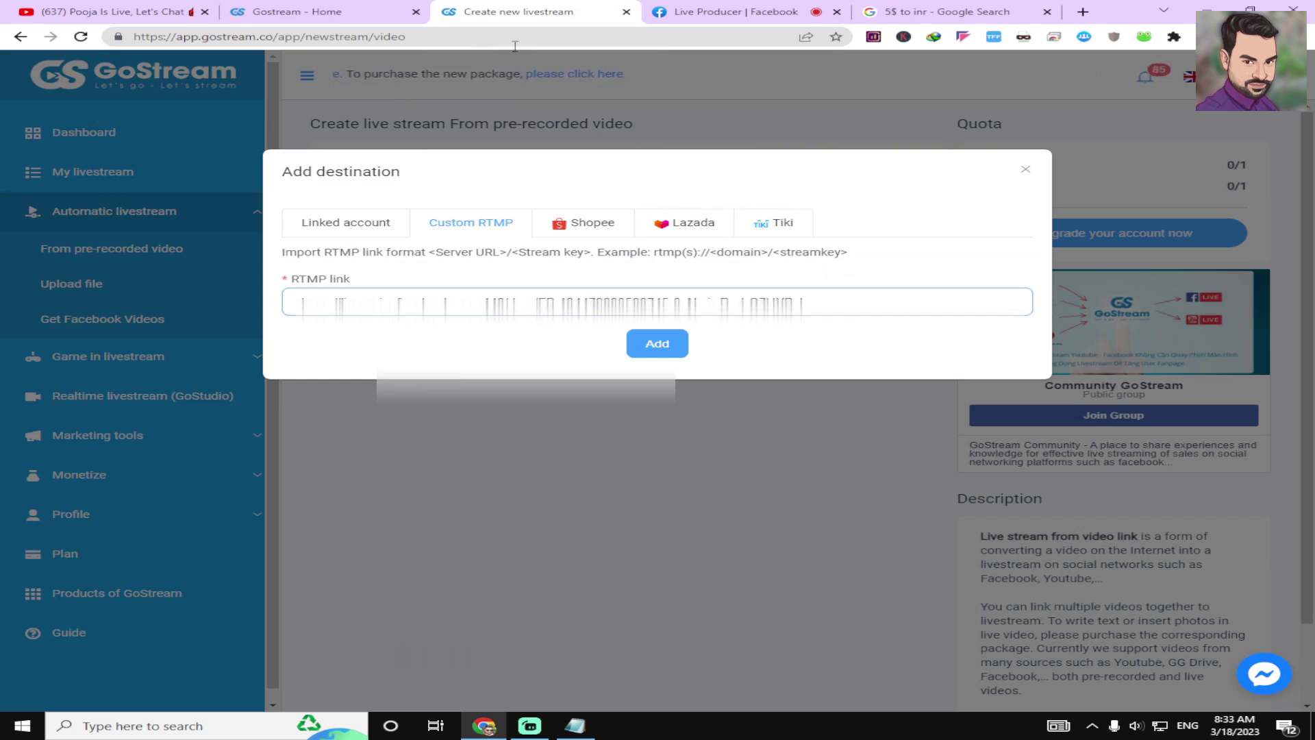
{"action": "left_click", "coordinate": [649, 351]}
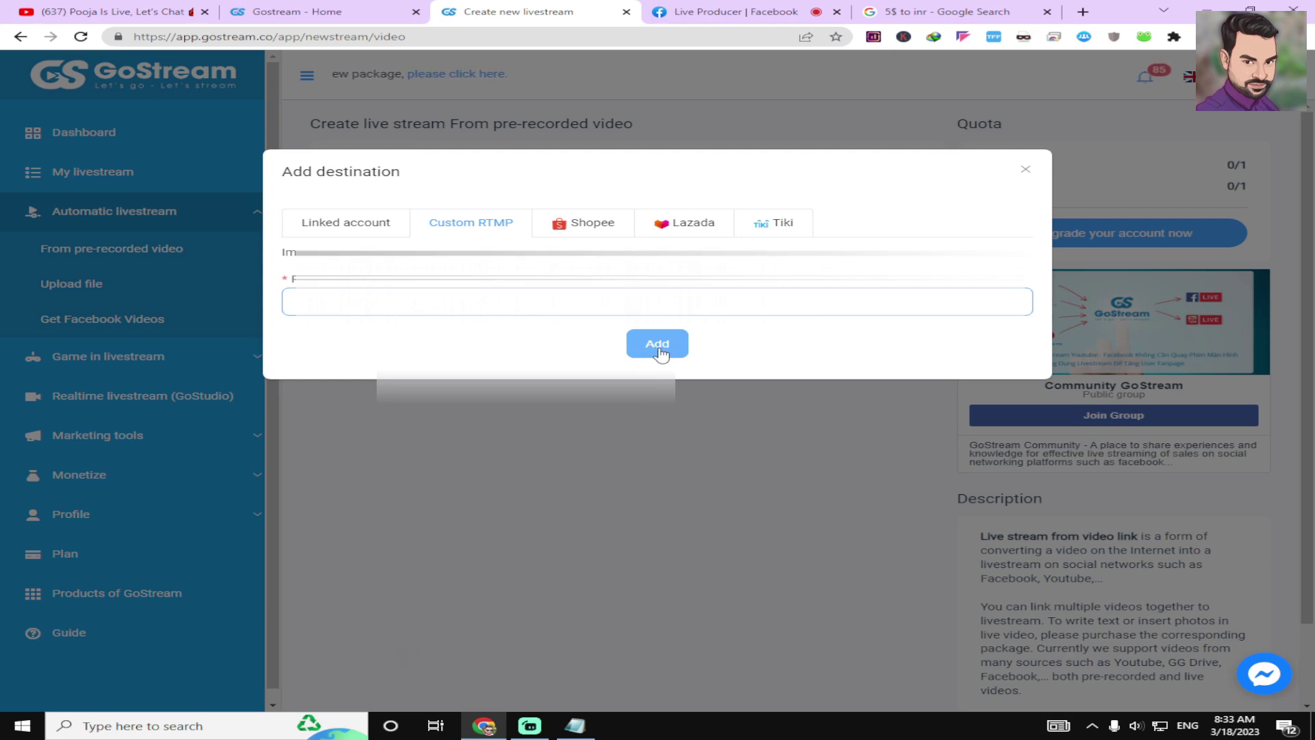
{"action": "left_click", "coordinate": [659, 351]}
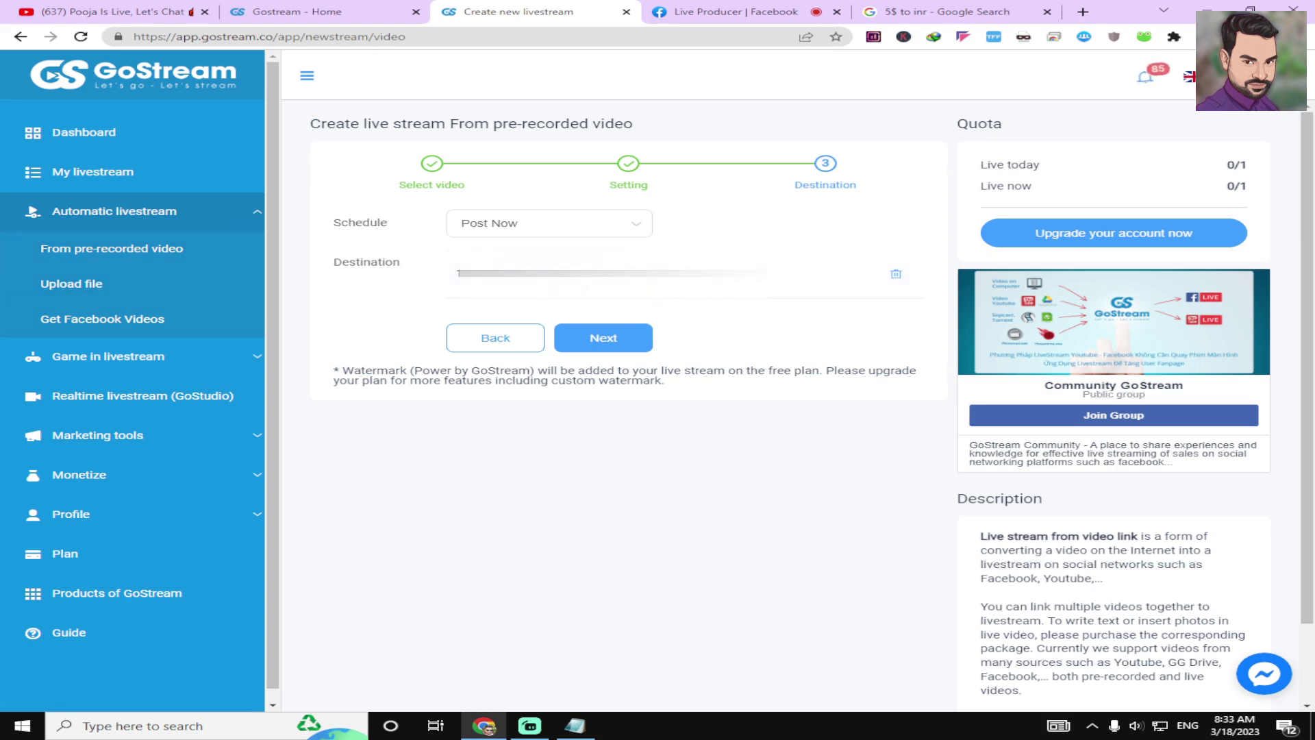
Start the GoStream livestream, check its streaming status and switch to Facebook's Live Producer.
{"action": "left_click", "coordinate": [593, 342]}
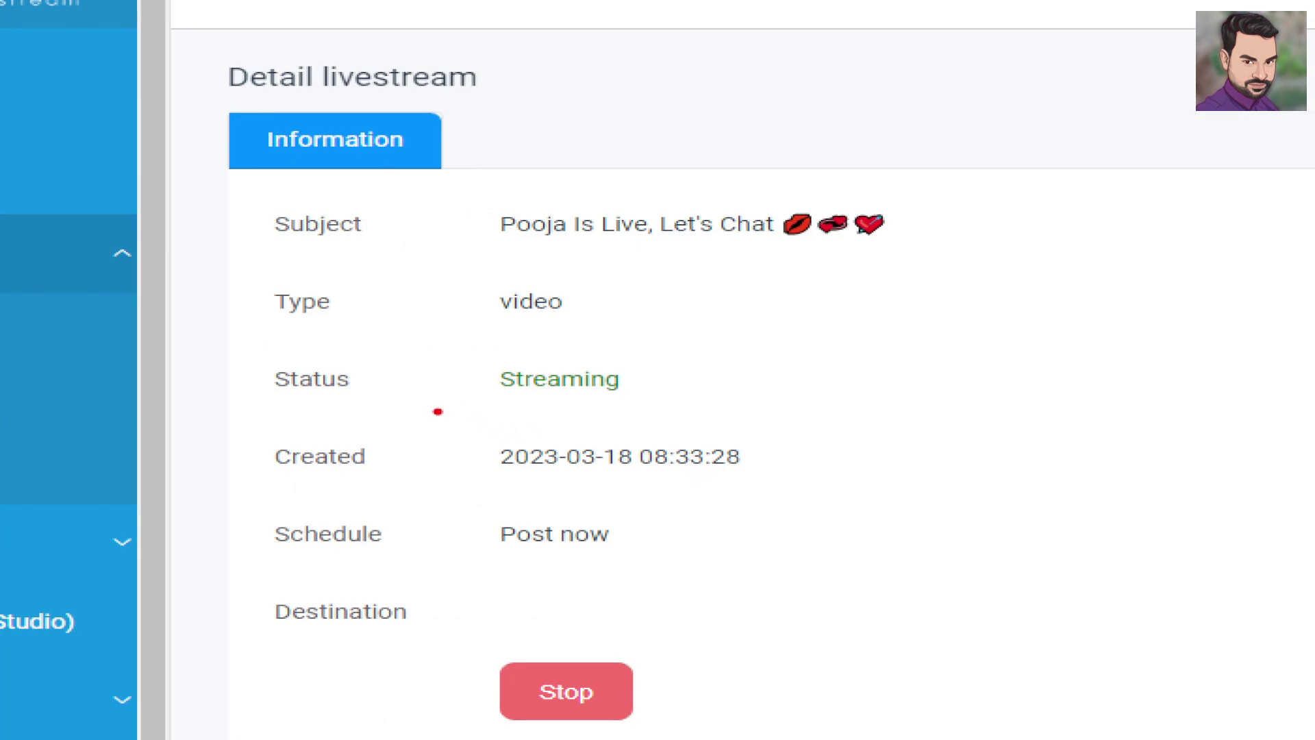
{"action": "left_click_drag", "start_coordinate": [438, 411], "coordinate": [688, 399]}
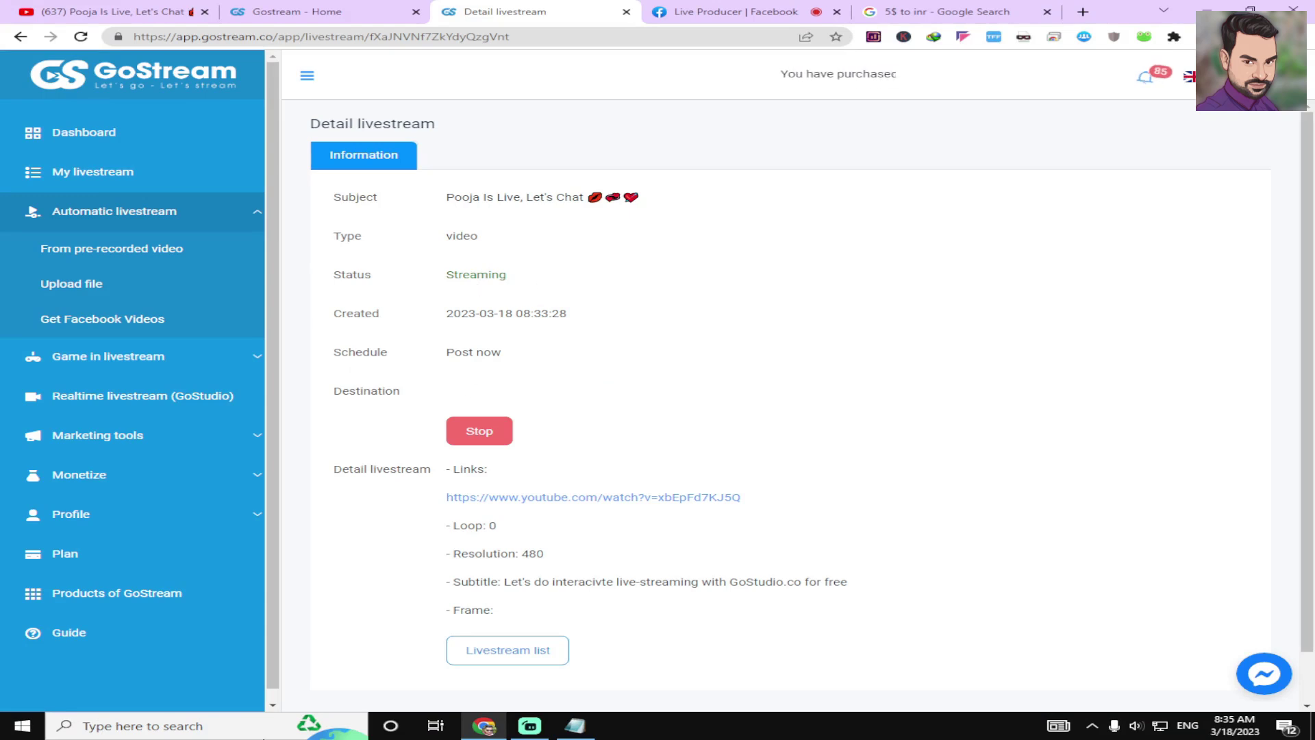
{"action": "left_click", "coordinate": [707, 6]}
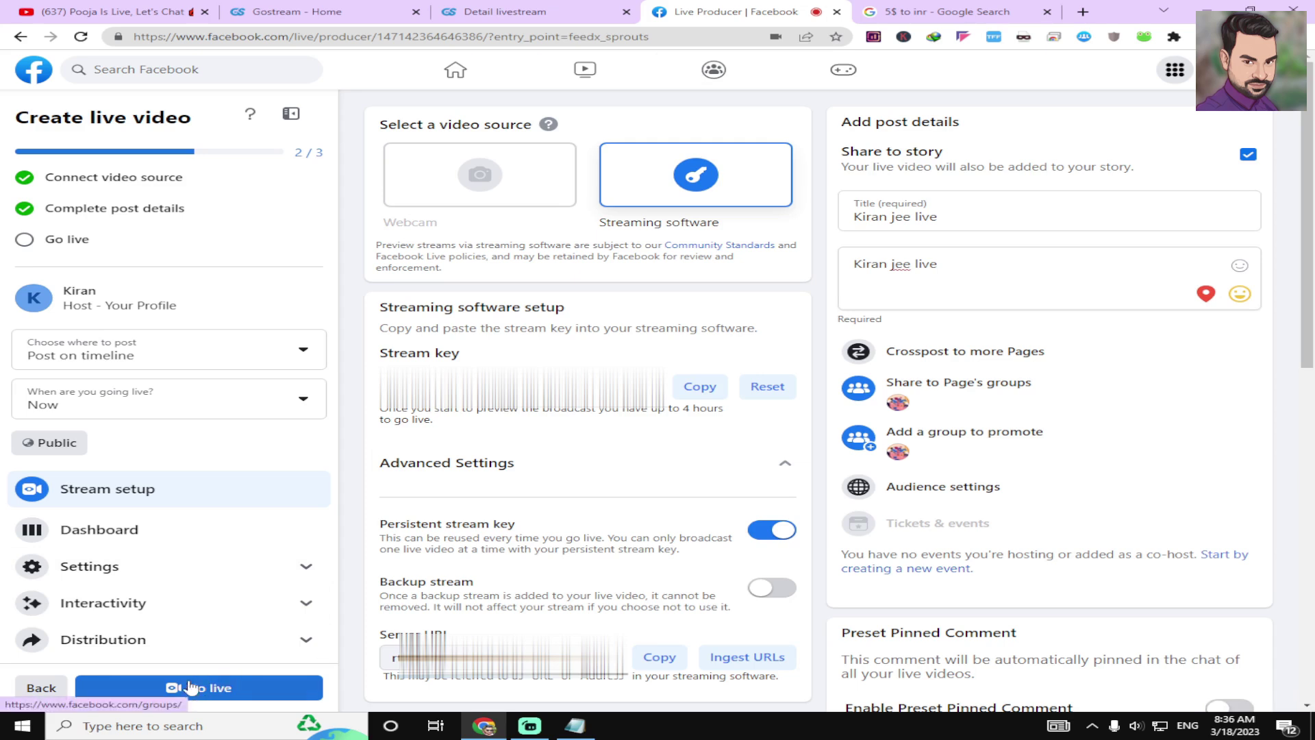
Go live with the Facebook page video, and dismiss the live notice and the tip about sharing to groups.
{"action": "left_click", "coordinate": [224, 692]}
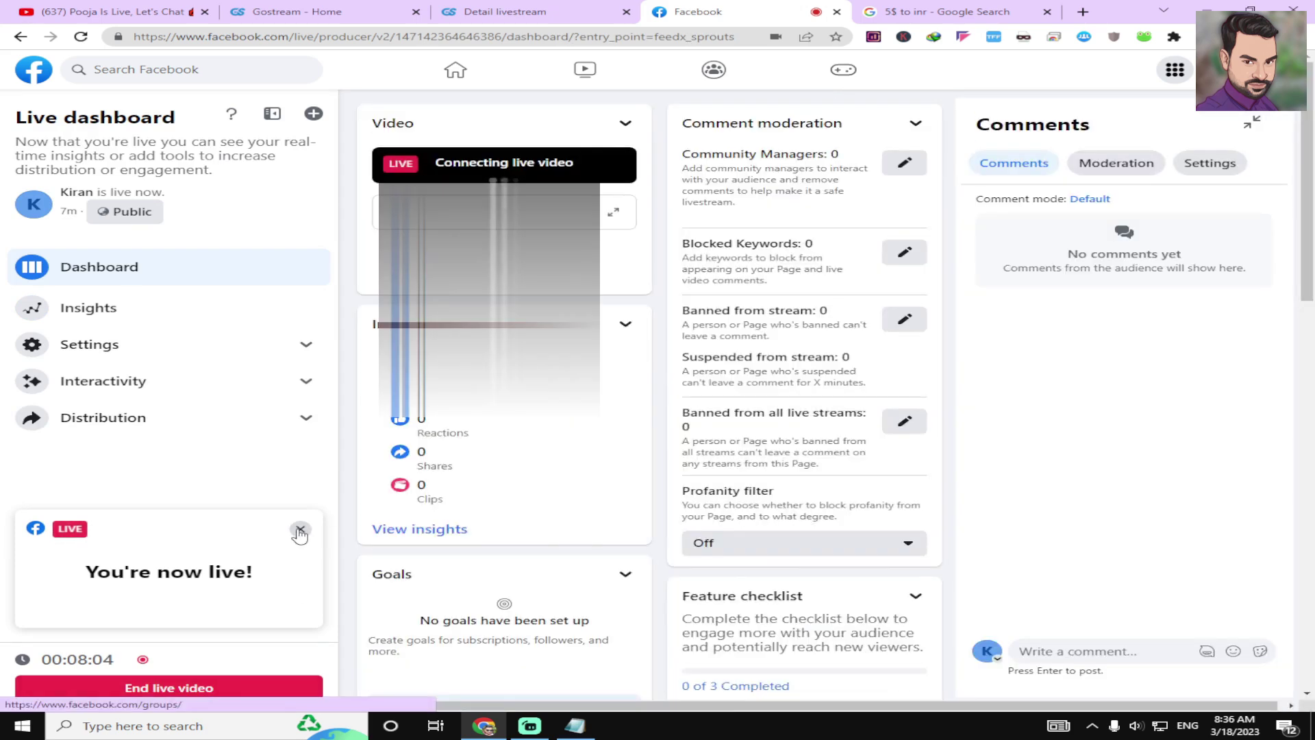
{"action": "left_click", "coordinate": [299, 533]}
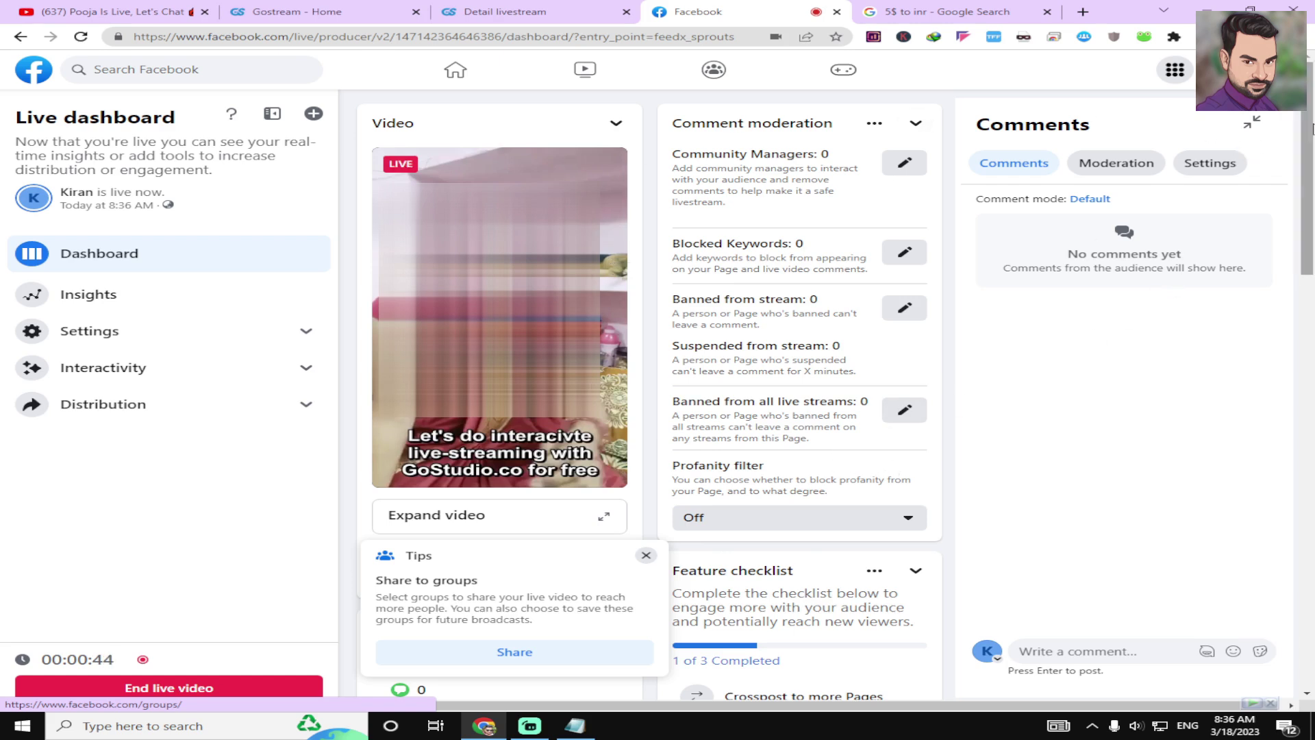
{"action": "left_click_drag", "start_coordinate": [1309, 127], "coordinate": [1235, 588]}
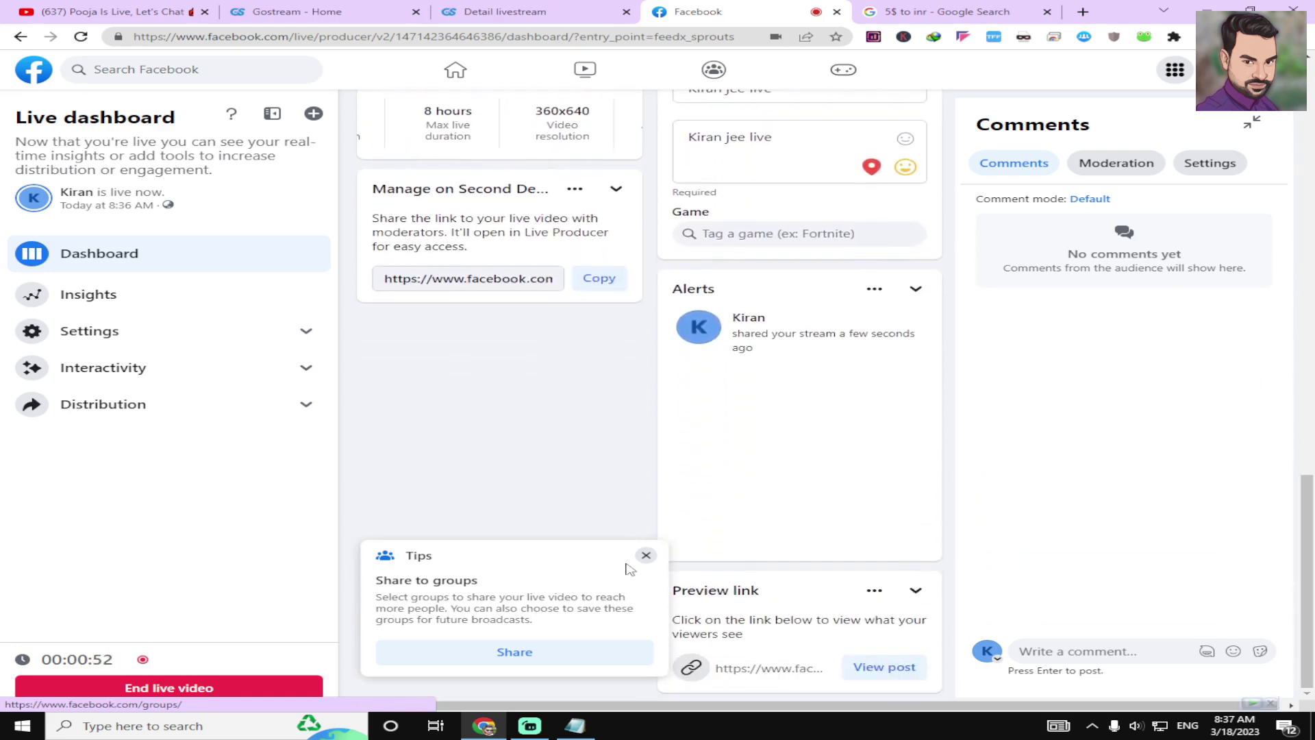
{"action": "left_click", "coordinate": [646, 555]}
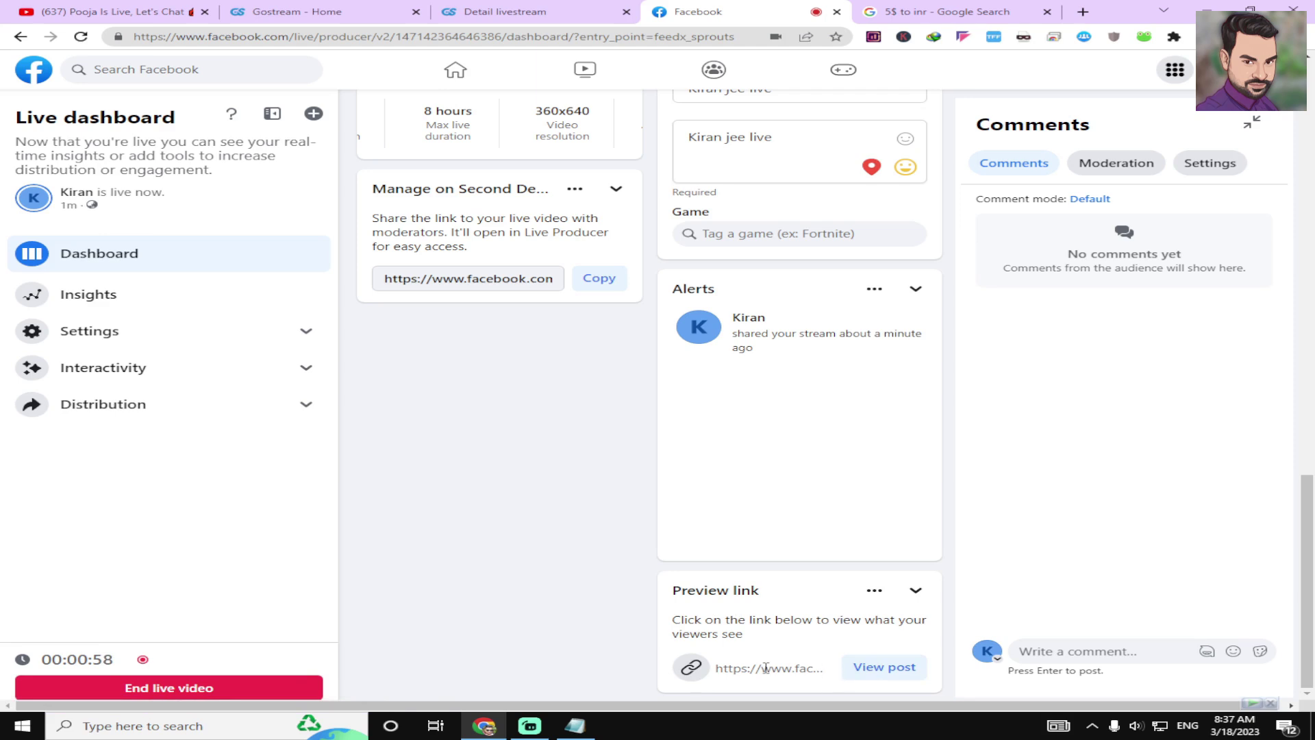
Open the live video's post from the Preview link card to view what viewers see, and begin selecting its web address.
{"action": "left_click", "coordinate": [876, 593]}
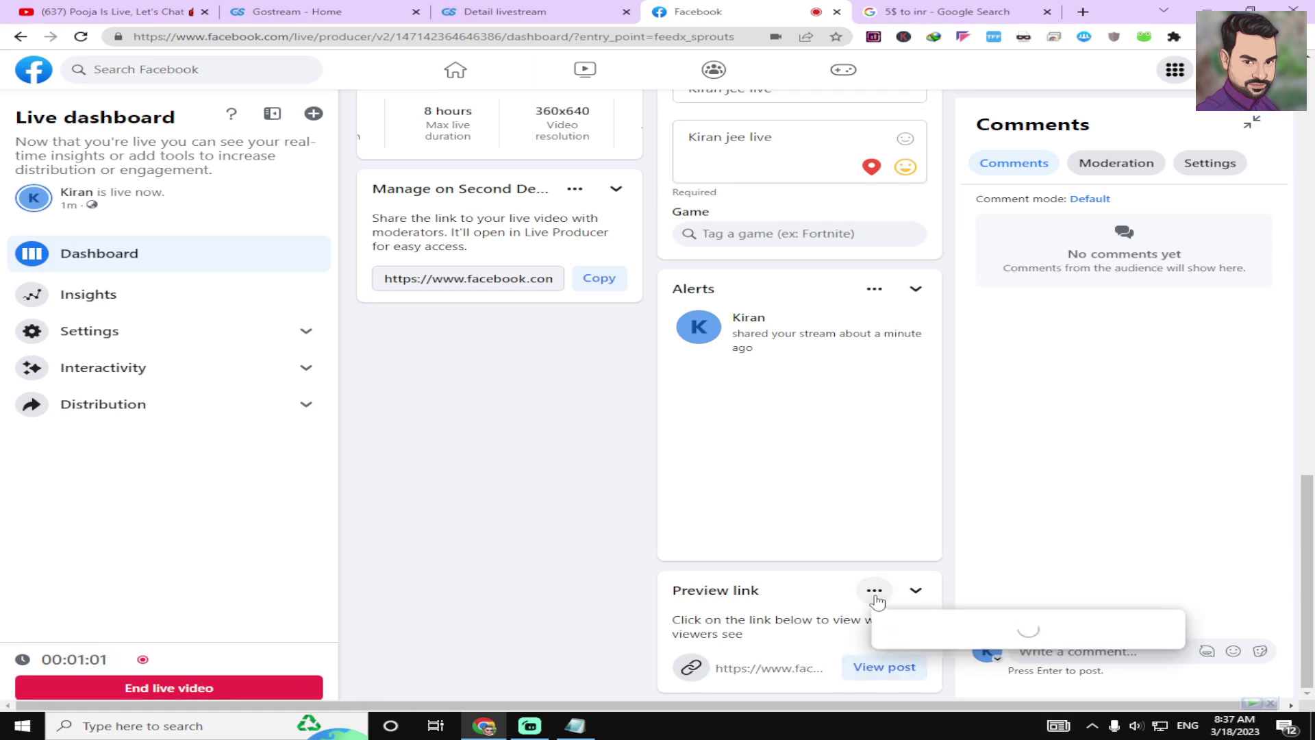
{"action": "left_click", "coordinate": [819, 594]}
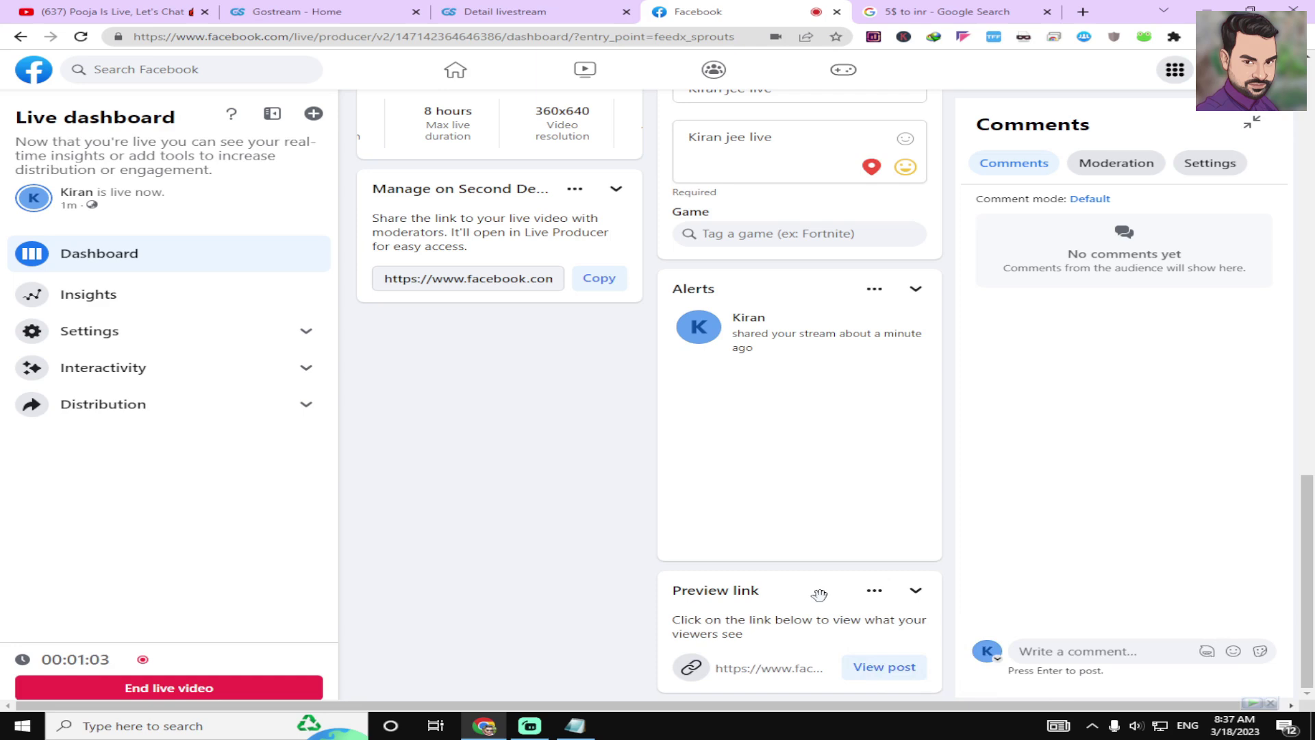
{"action": "left_click", "coordinate": [878, 670]}
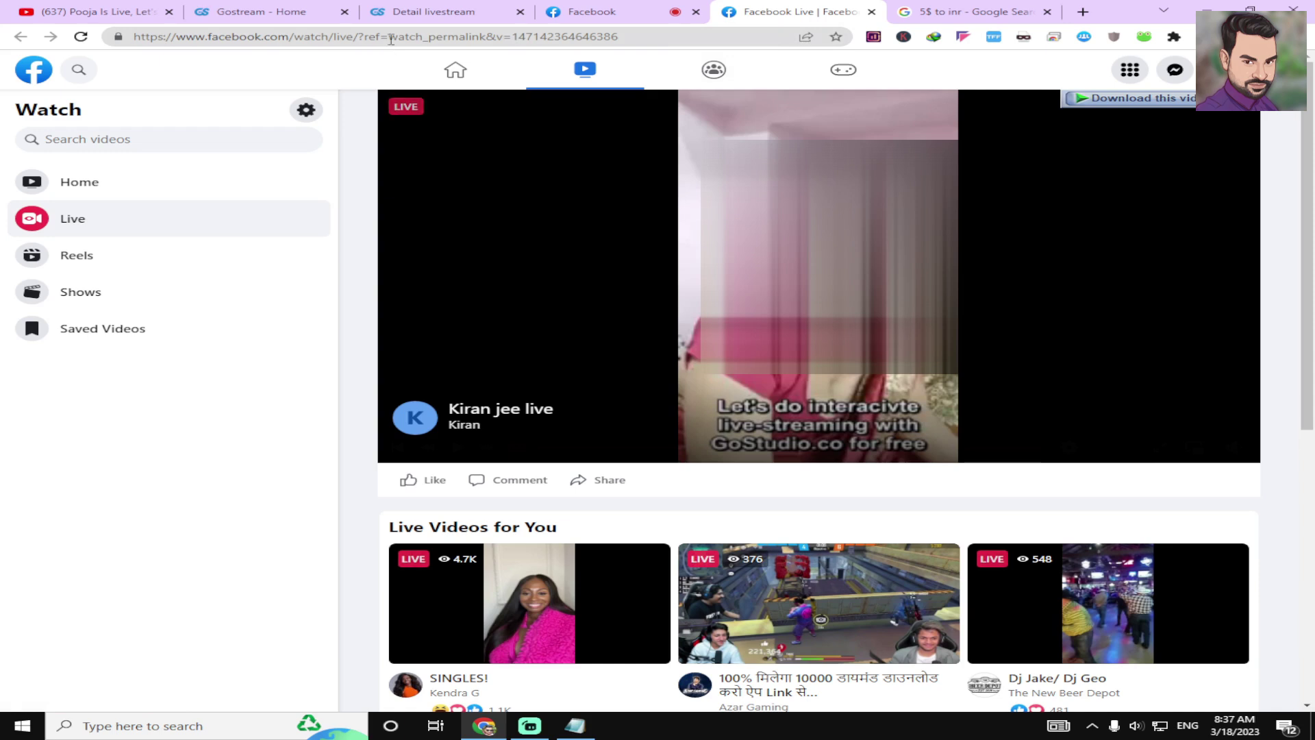
{"action": "left_click", "coordinate": [390, 39]}
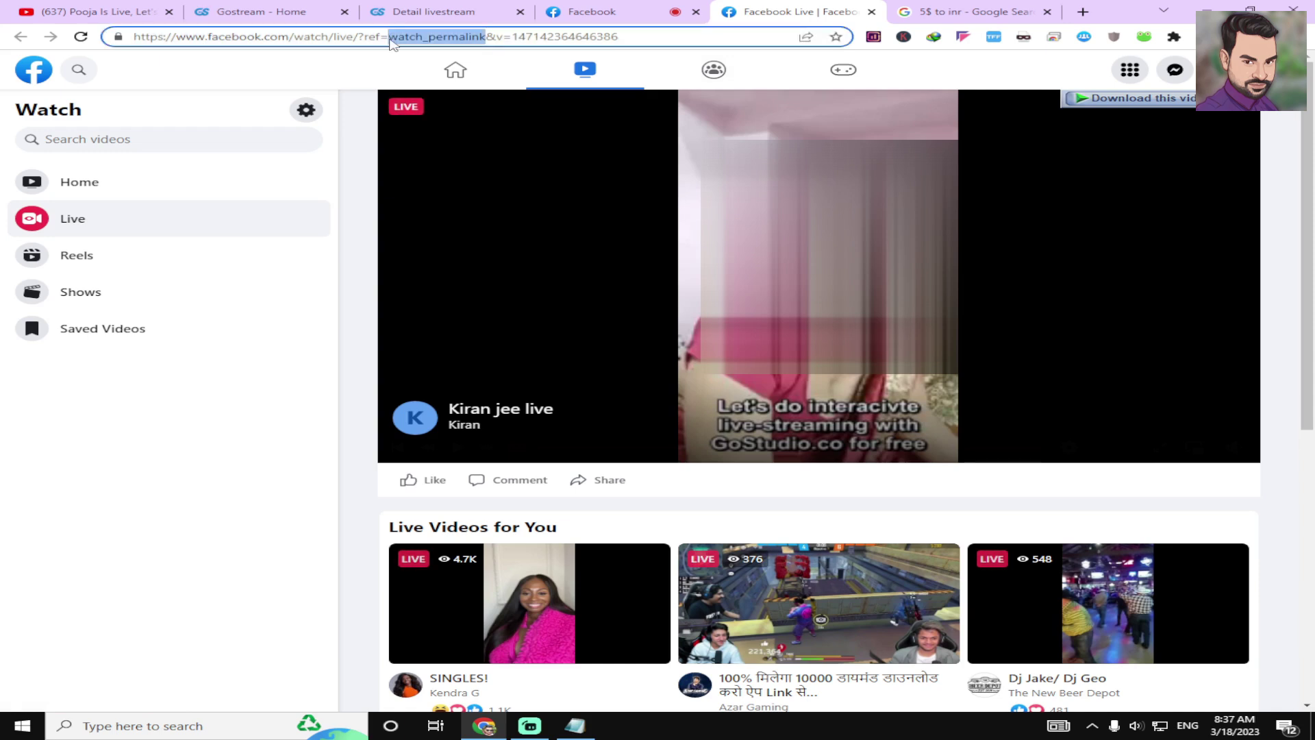